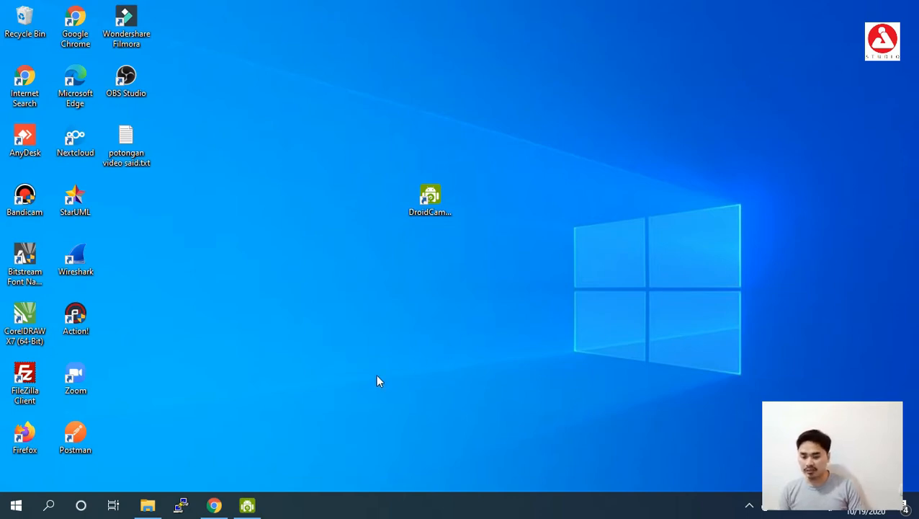
- Open the opencart.com website in a new browser tab
click(214, 505)
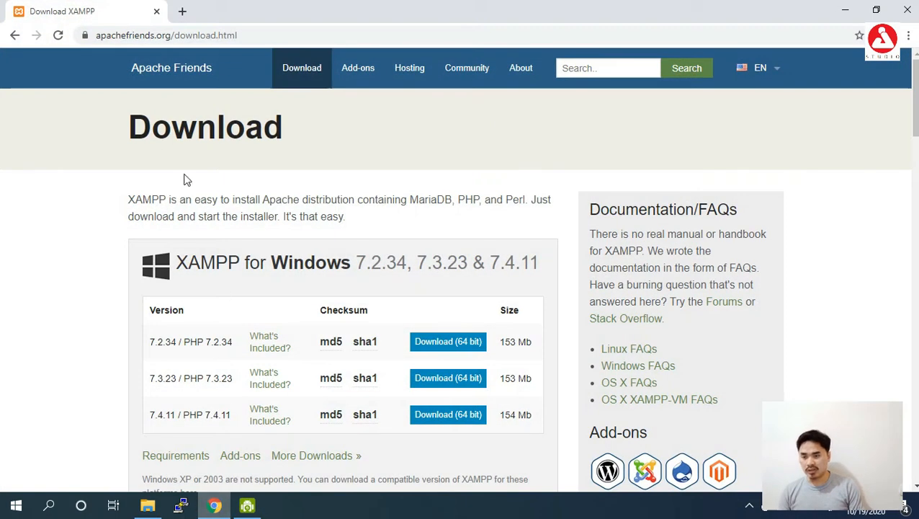
click(183, 10)
text(openca)
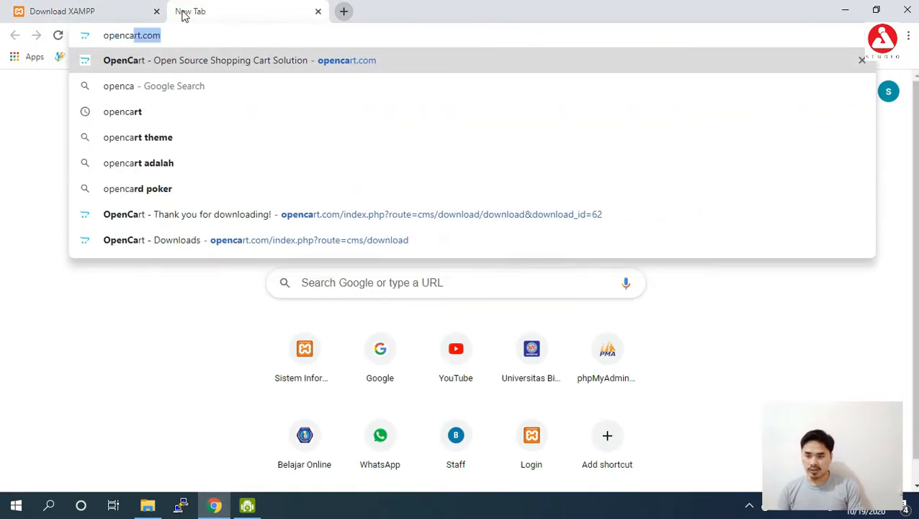
key(Return)
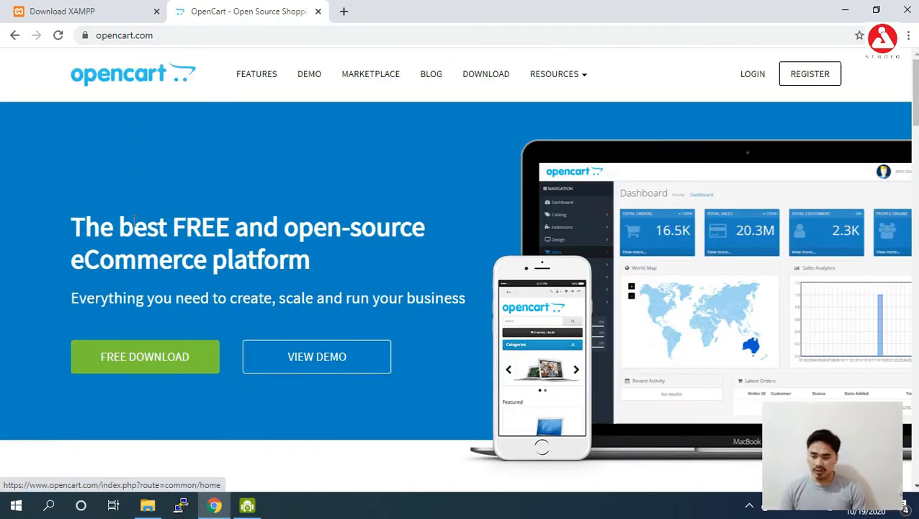
- Start downloading the OpenCart 3.0.3.6 zip from the downloads page
click(137, 364)
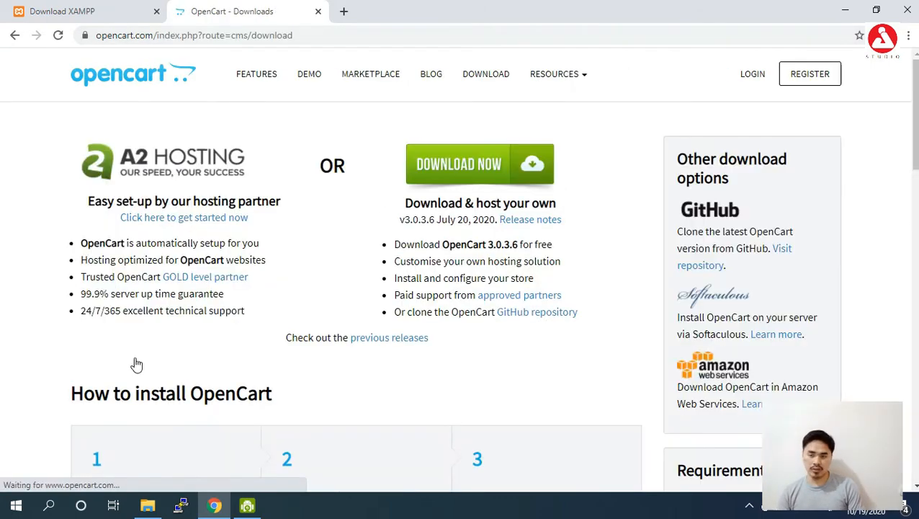
click(482, 167)
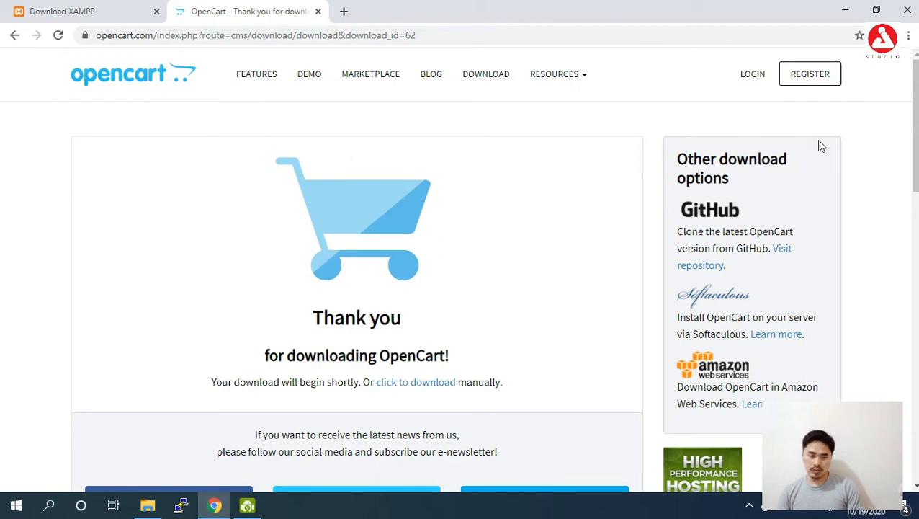
scroll(821, 147, down, 1)
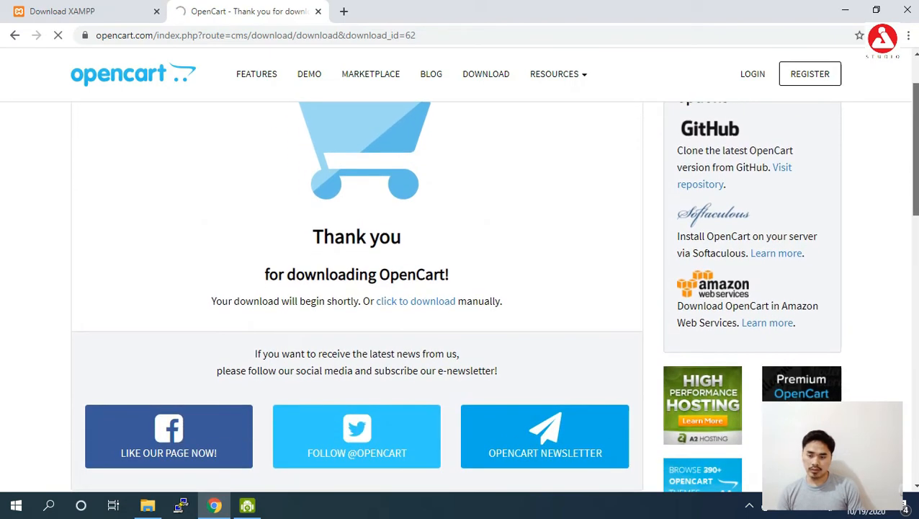
drag(917, 136, 915, 157)
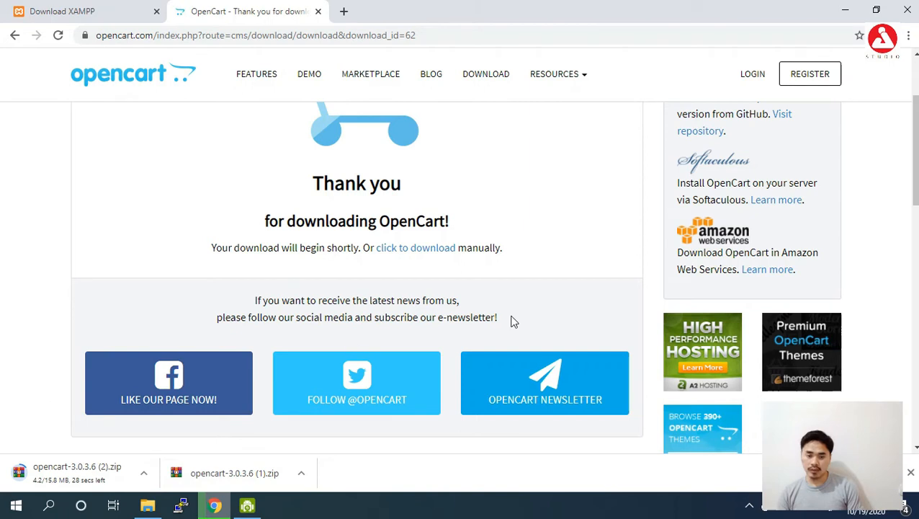
drag(917, 196, 917, 163)
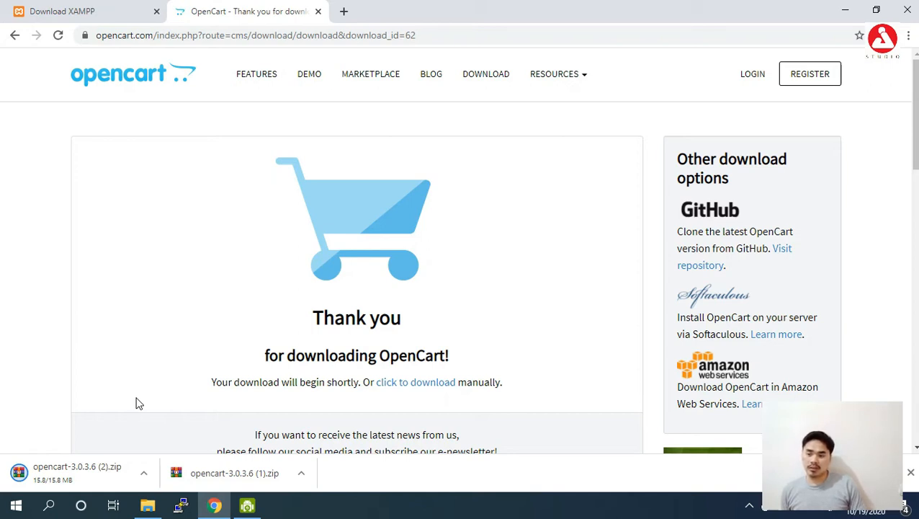
- Start the 64-bit XAMPP 7.3.23 for Windows download from the Apache Friends page
click(84, 14)
drag(267, 33, 82, 27)
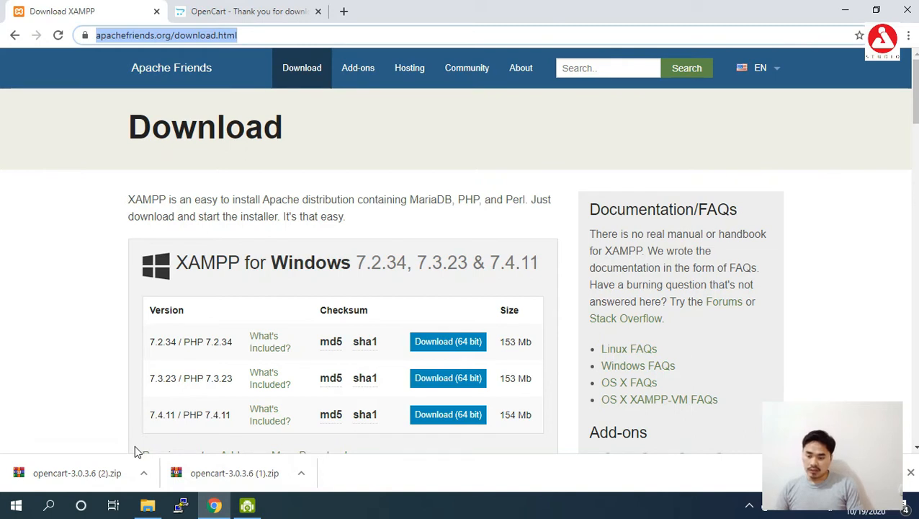
mouse_move(330, 387)
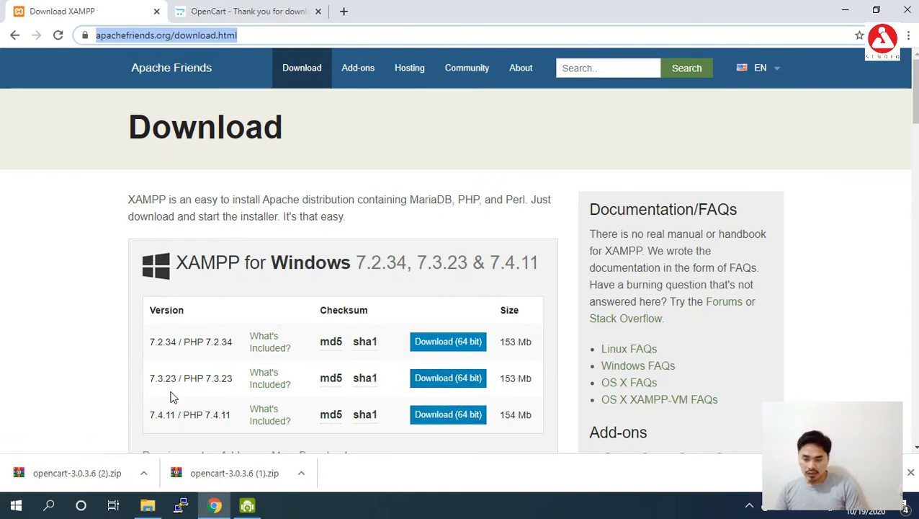
click(445, 384)
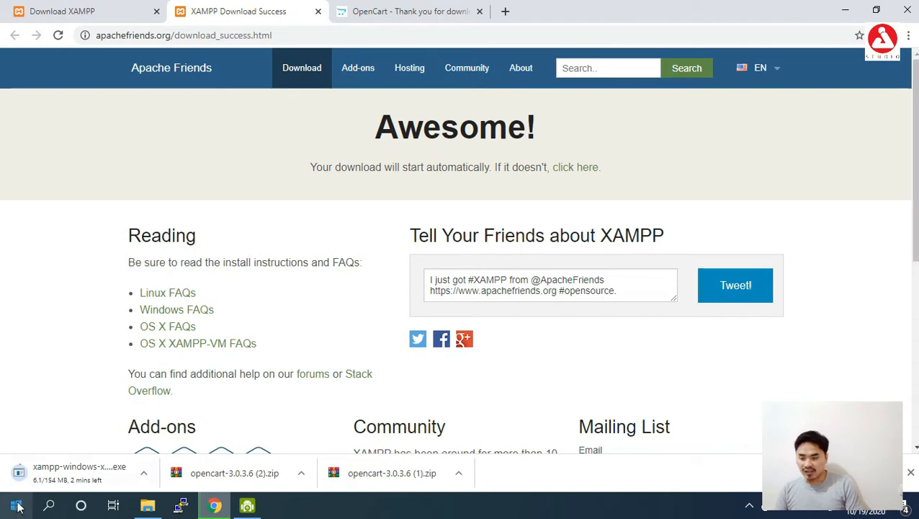
- Cancel the xampp-windows installer download from the download bar
click(101, 11)
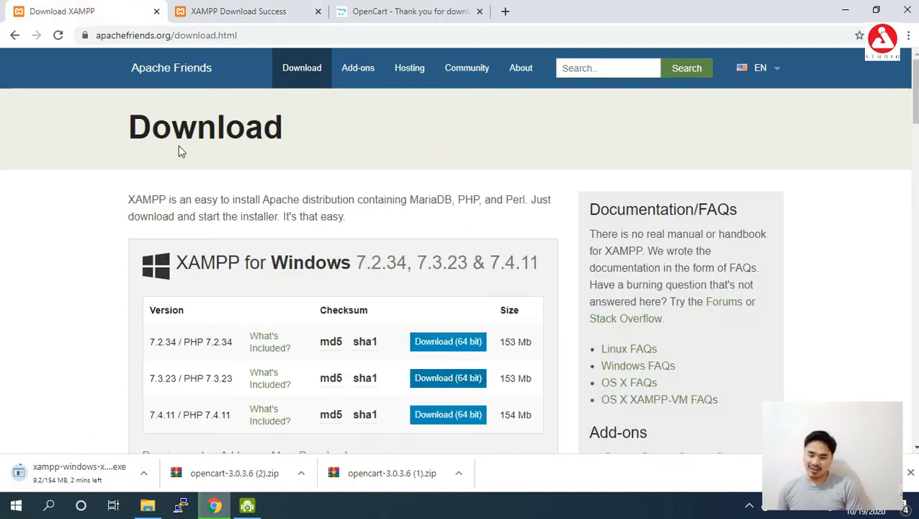
click(143, 473)
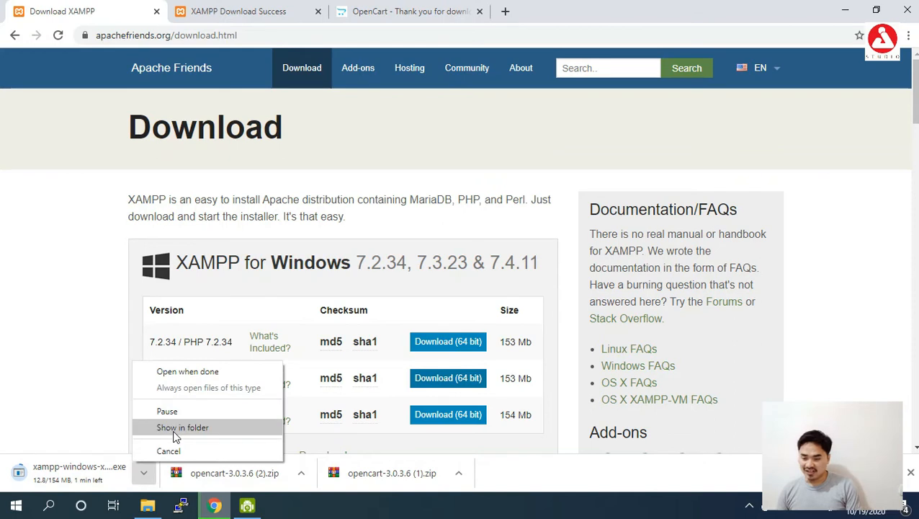
click(168, 451)
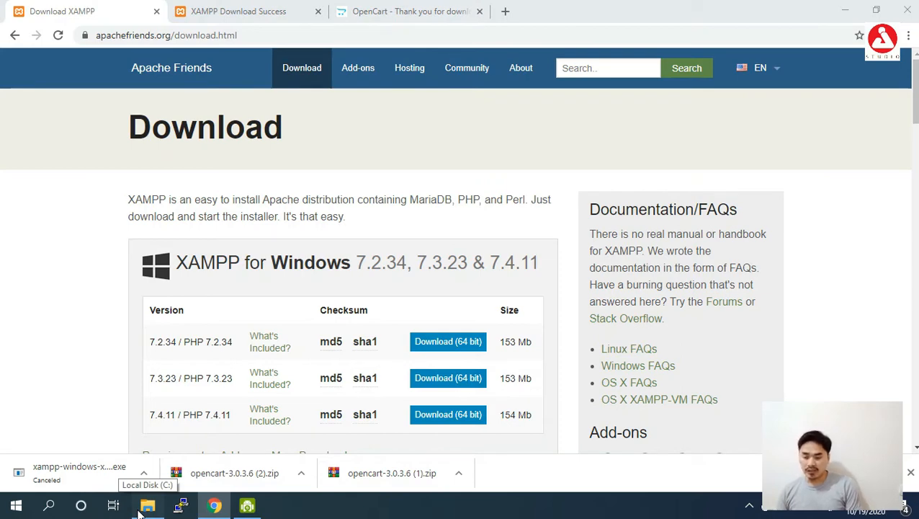
- Run the XAMPP 7.3.23 installer from the Downloads folder
click(141, 509)
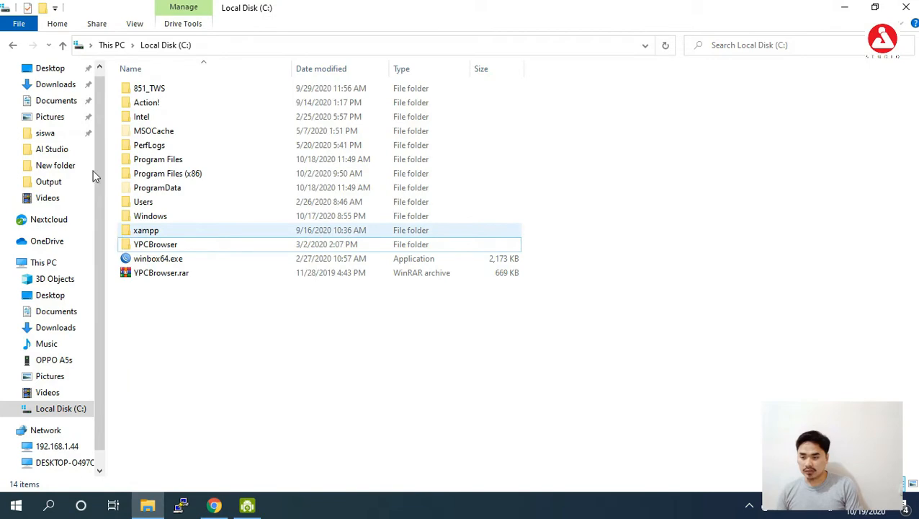
click(61, 85)
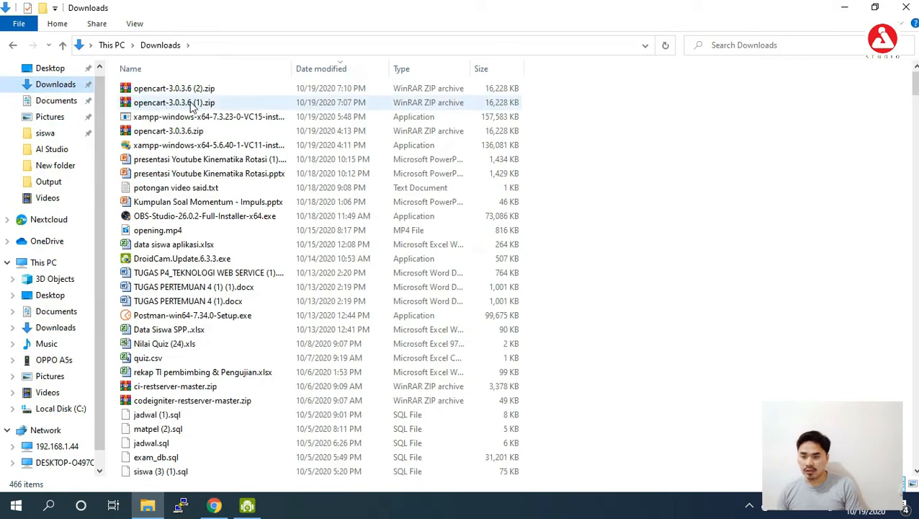
double_click(226, 119)
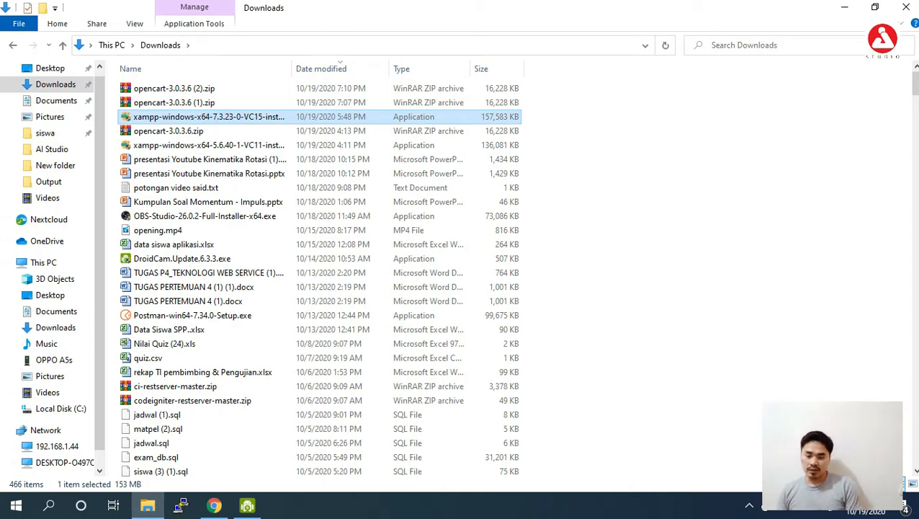
- Minimize Explorer and Chrome, and move the DroidCam shortcut beside StarUML on the desktop
click(845, 7)
click(845, 9)
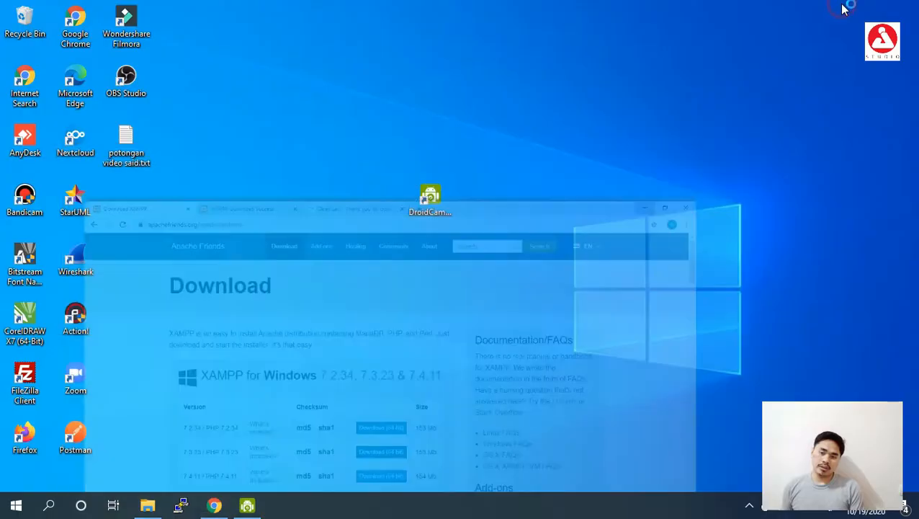
drag(448, 199, 145, 204)
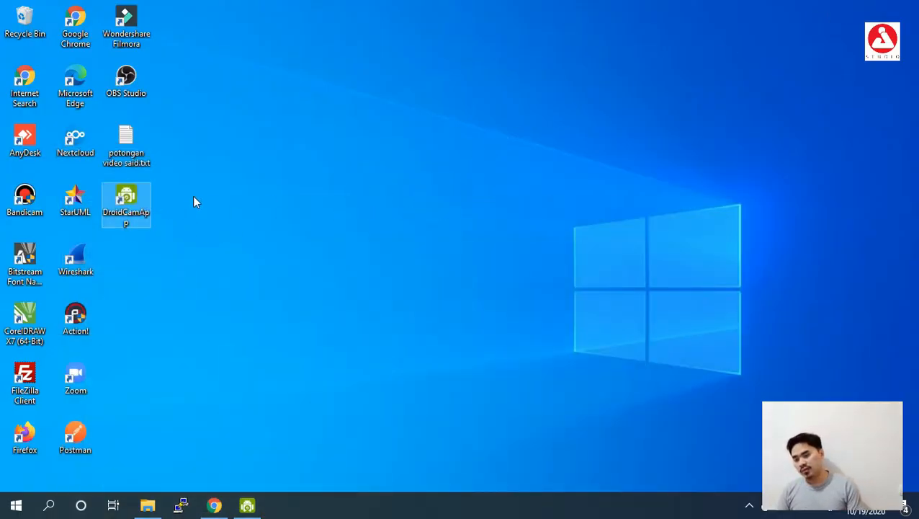
- Acknowledge the UAC warning about C:\Program Files to reach the XAMPP Setup welcome page
click(389, 183)
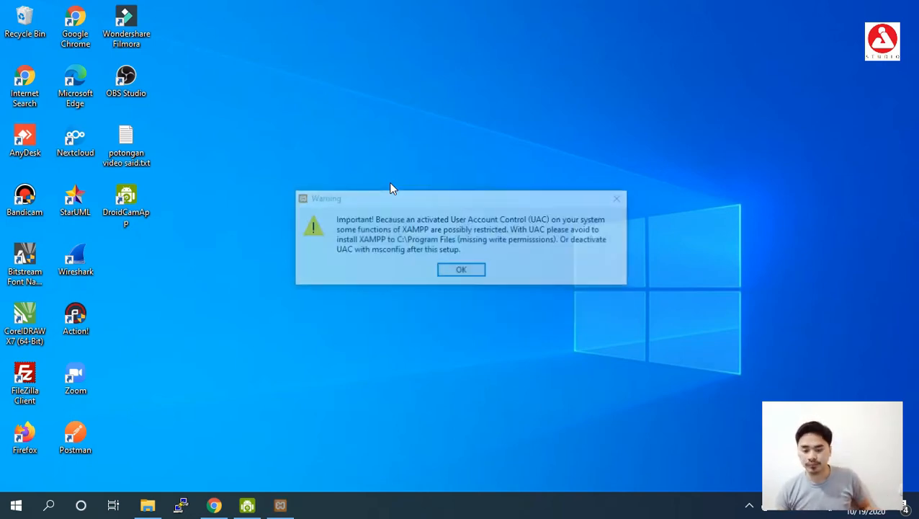
click(447, 270)
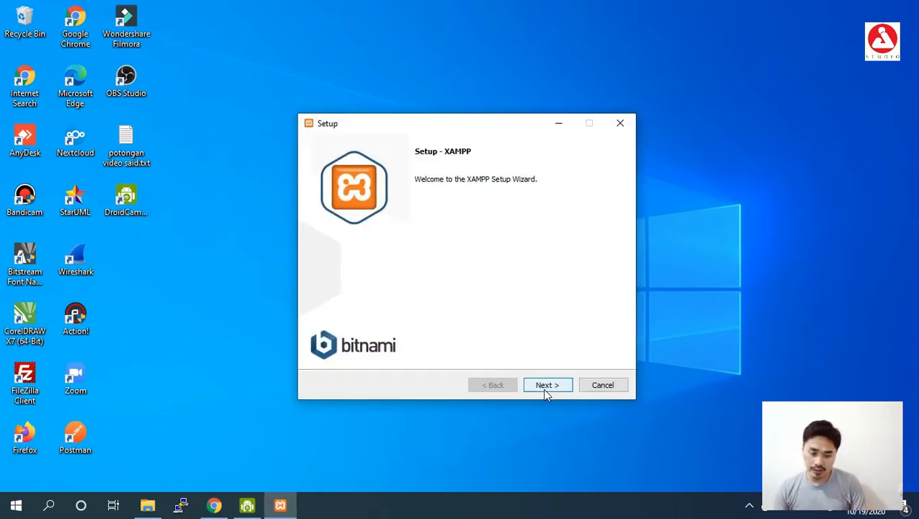
- Get past the welcome and components pages and check the existing folders on C:
click(547, 388)
click(547, 388)
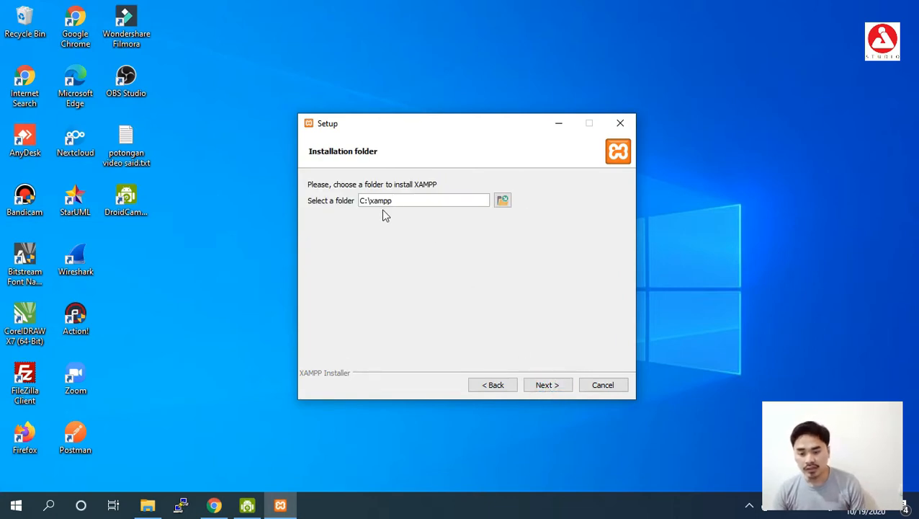
click(147, 504)
click(79, 407)
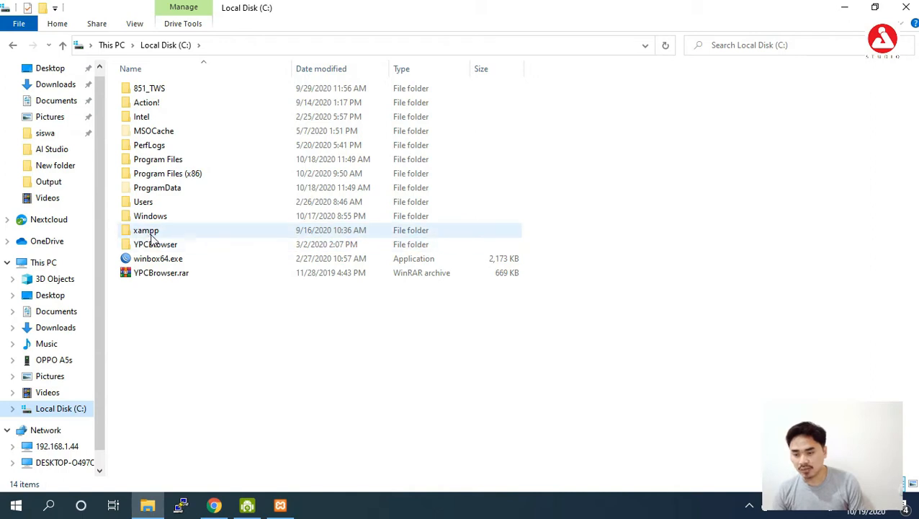
- Set the XAMPP install folder to C:\xampp1 and continue to the Language page
click(290, 510)
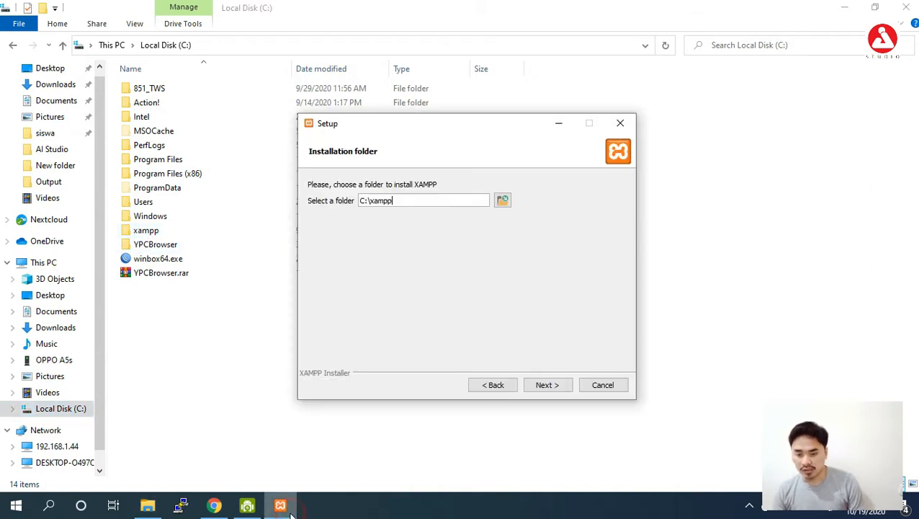
text(1)
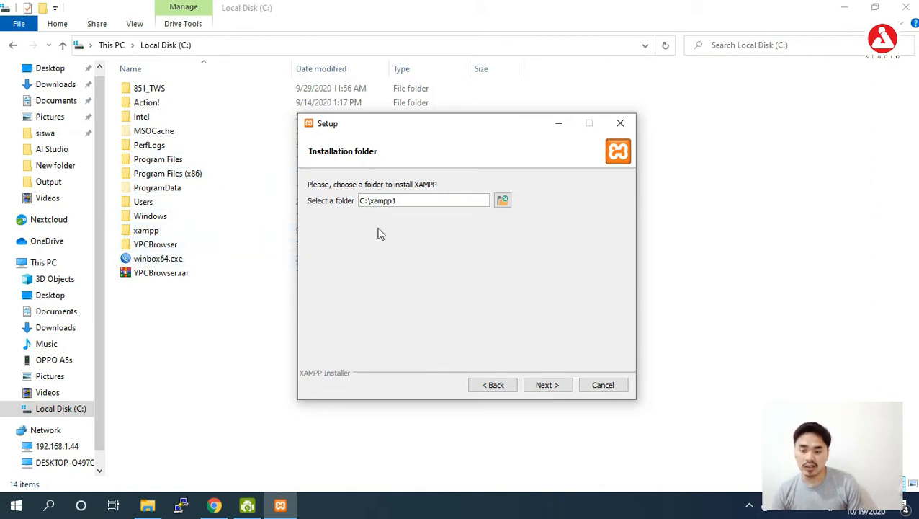
click(417, 201)
key(BackSpace)
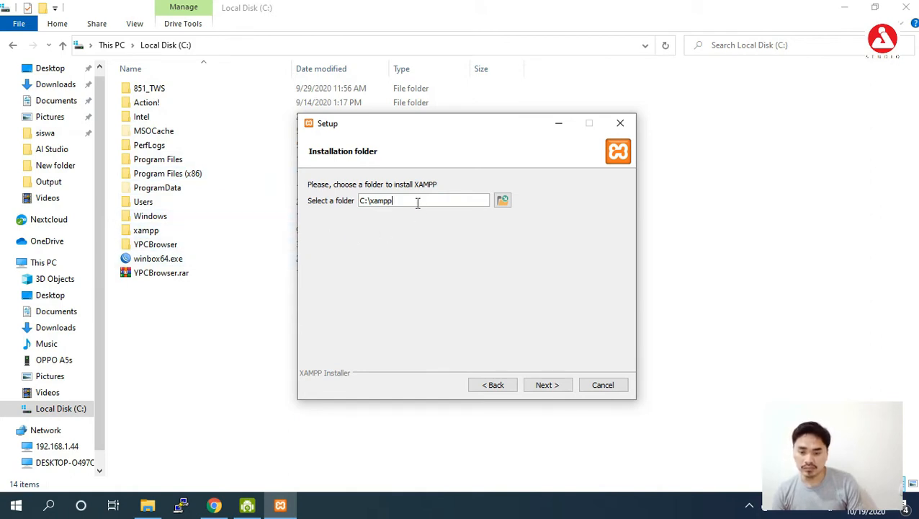
text(1)
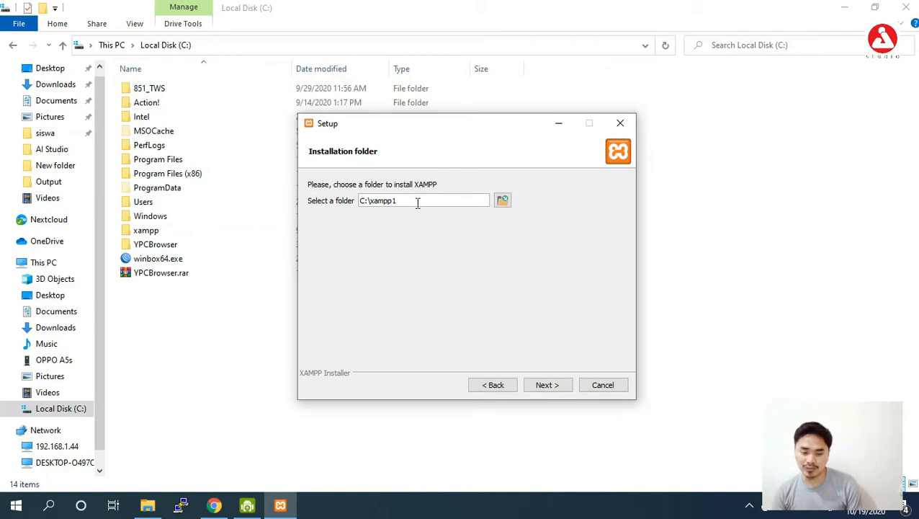
key(BackSpace)
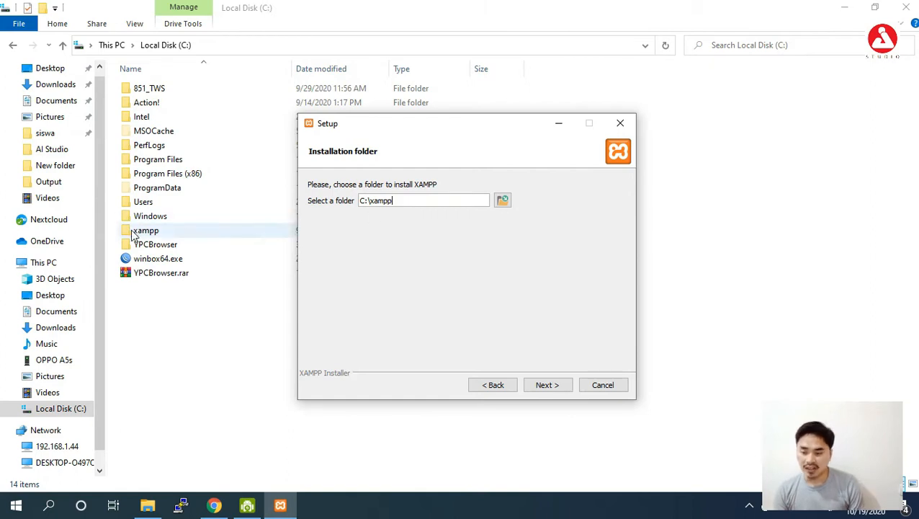
click(410, 200)
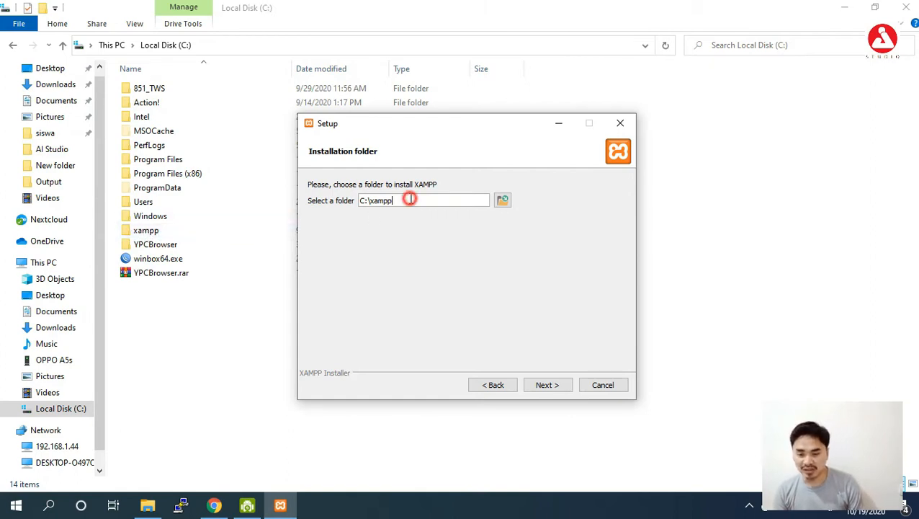
text(1)
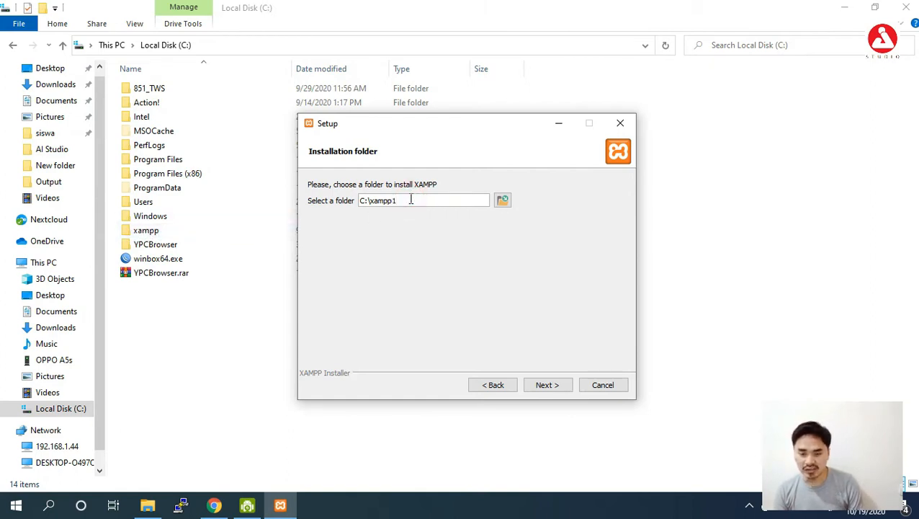
click(548, 385)
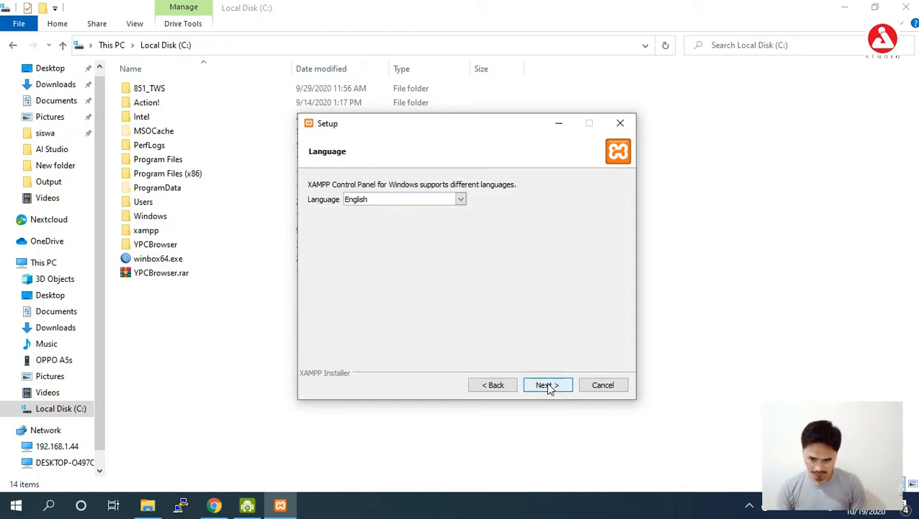
- Keep English, skip the Bitnami page, begin installing, and close the Bitnami browser tab
click(558, 386)
click(558, 386)
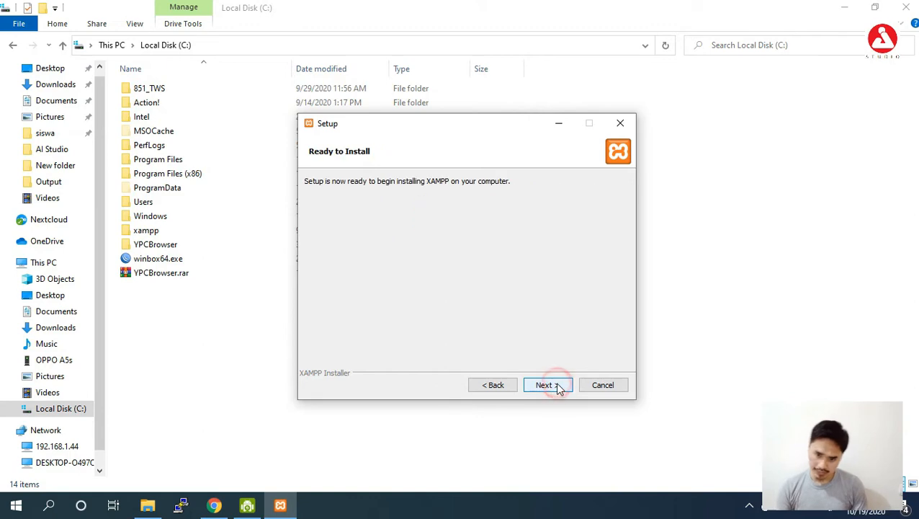
click(556, 385)
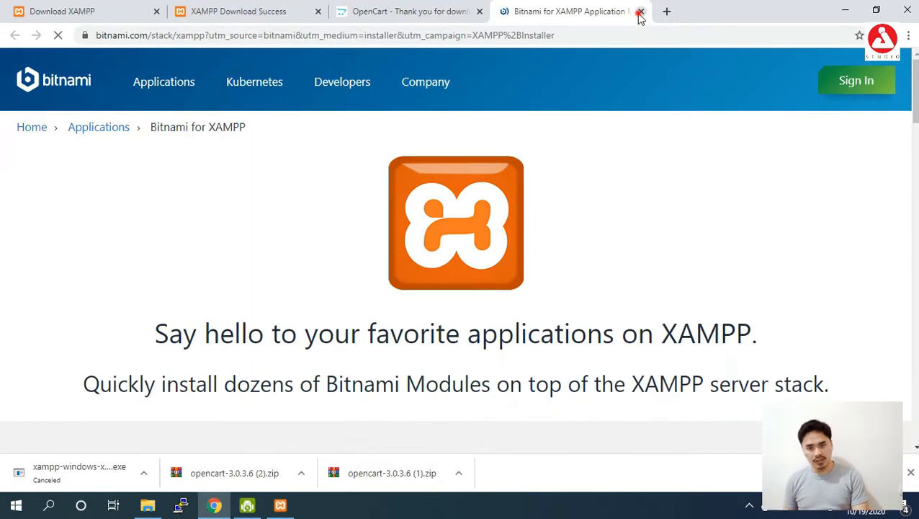
click(640, 13)
click(845, 11)
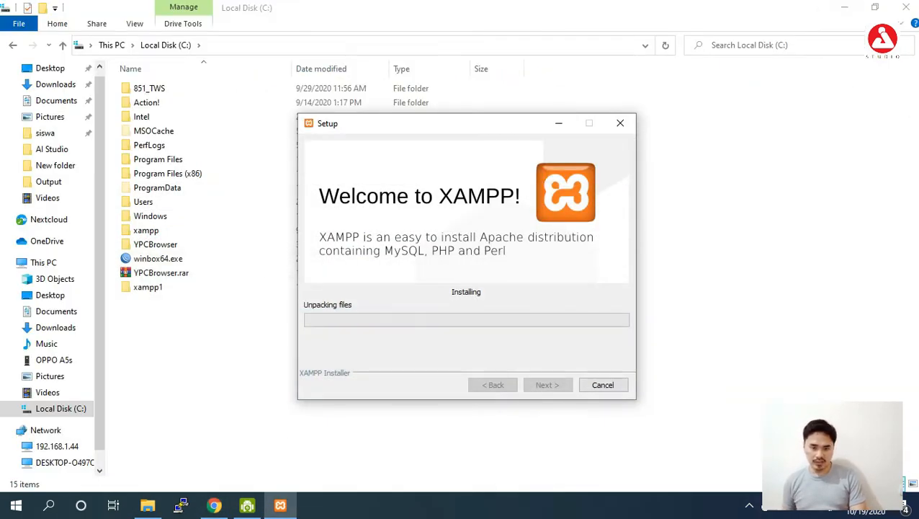
- Minimize File Explorer and wait for the XAMPP installation to complete
click(843, 7)
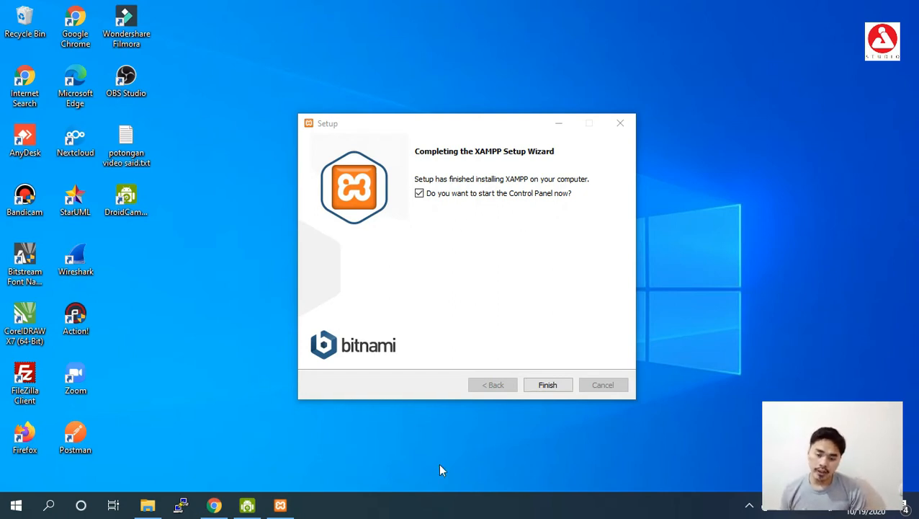
- Finish setup to open XAMPP Control Panel v3.2.4, then start Apache and MySQL
click(547, 385)
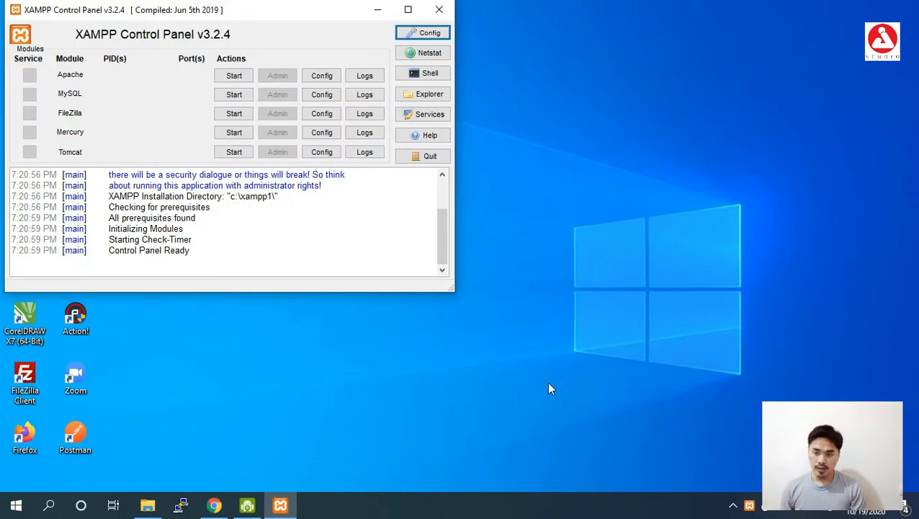
drag(244, 17, 250, 32)
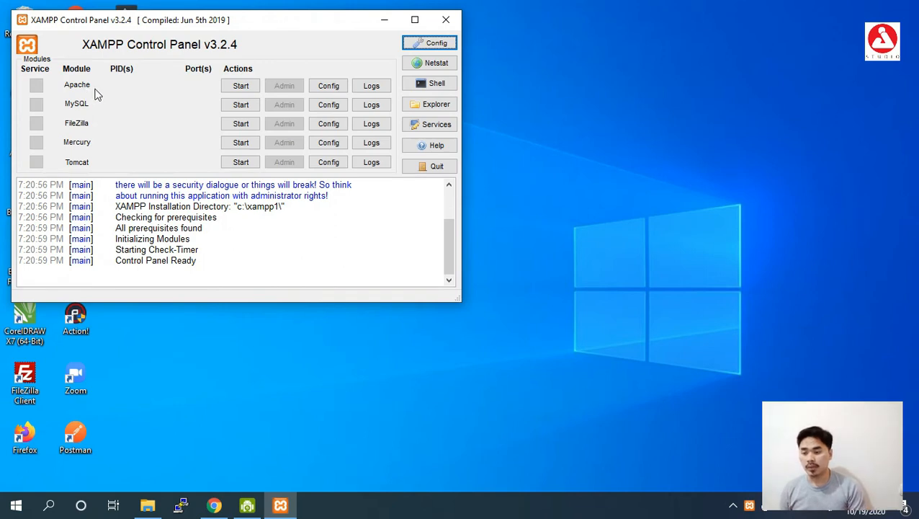
click(233, 88)
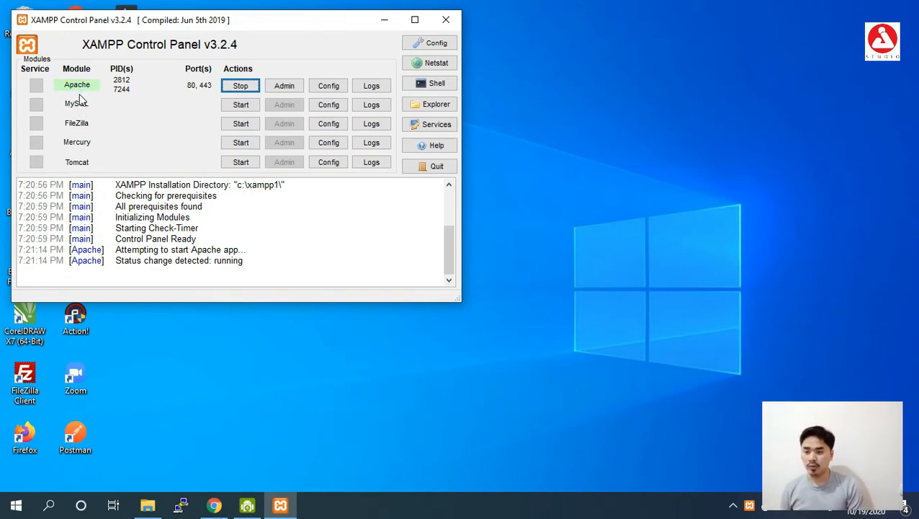
click(247, 102)
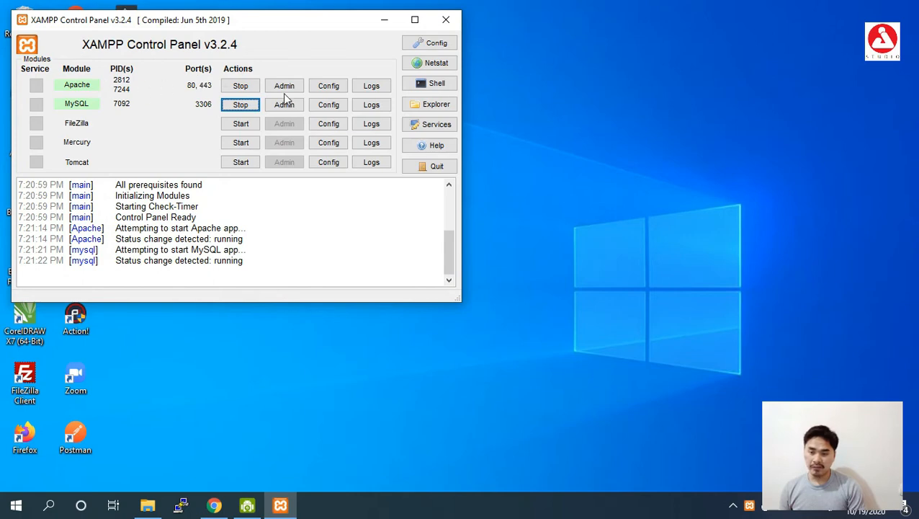
- Extract opencart-3.0.3.6 (2).zip from Downloads into a new opencart-3.0.3.6 (2) folder
click(384, 20)
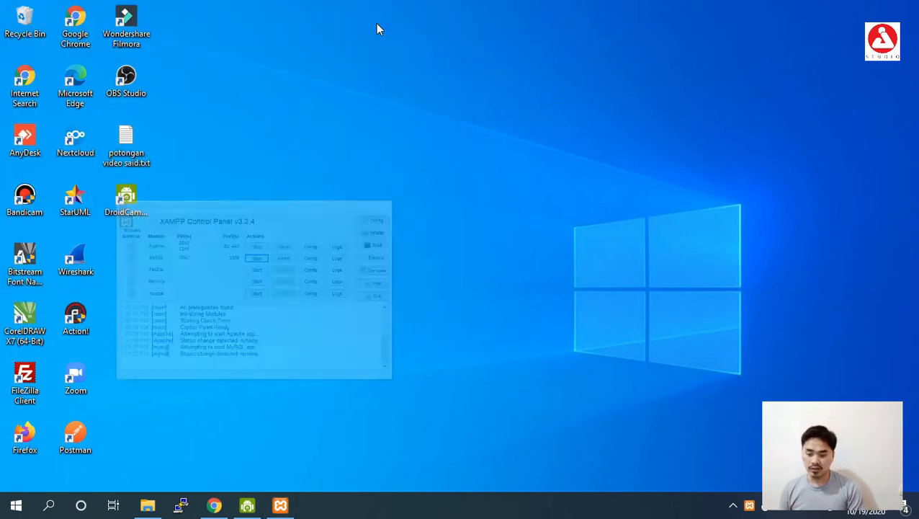
click(148, 505)
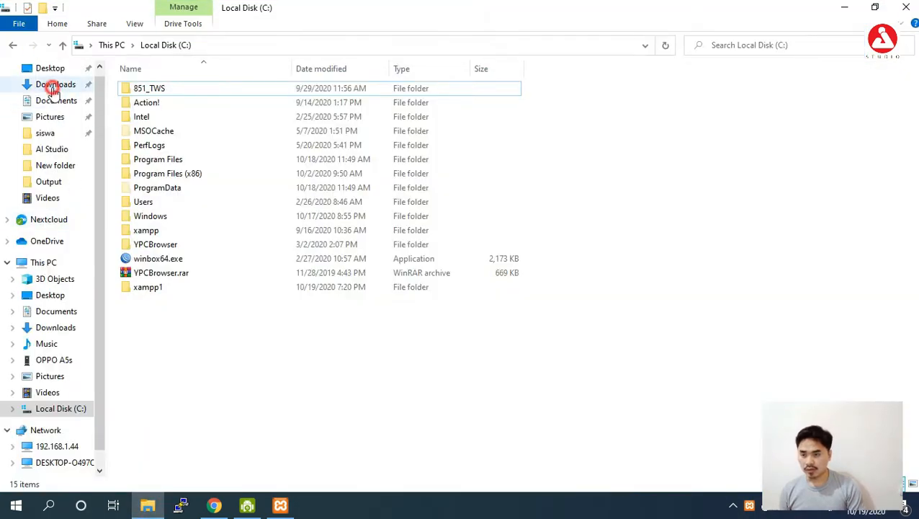
click(52, 85)
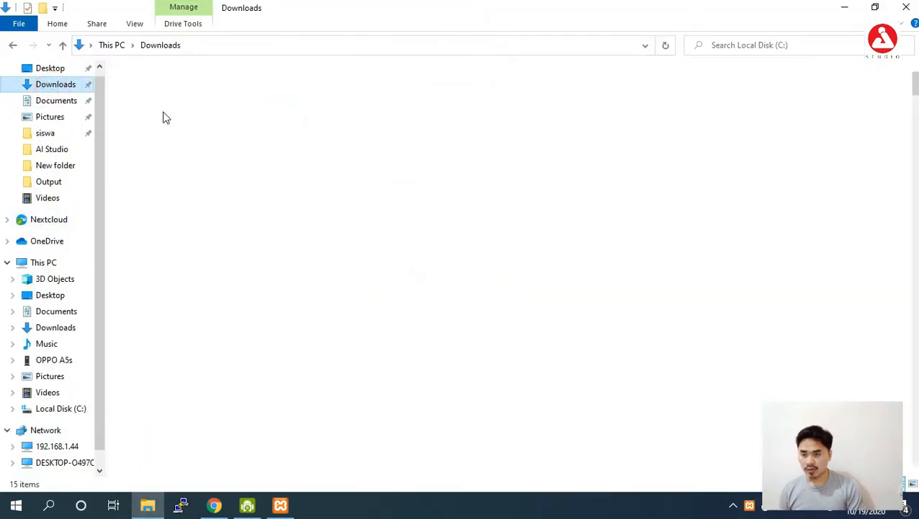
click(206, 89)
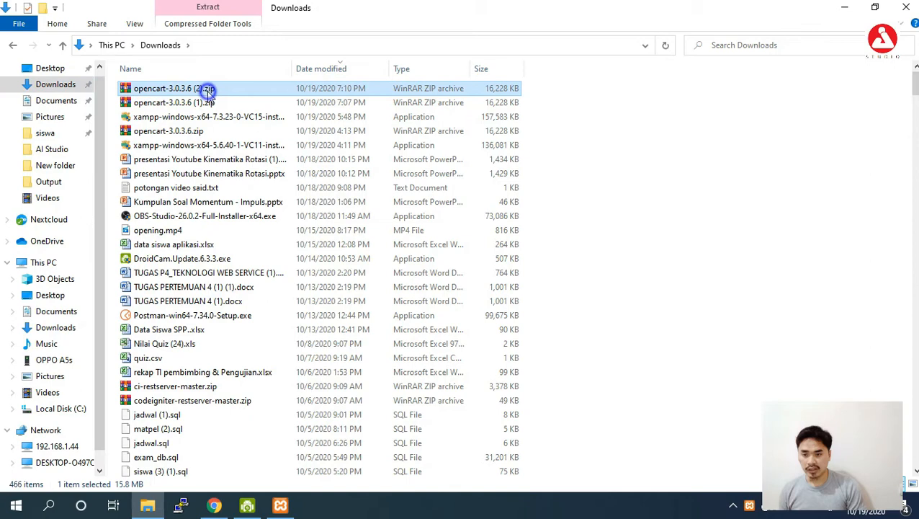
right_click(206, 89)
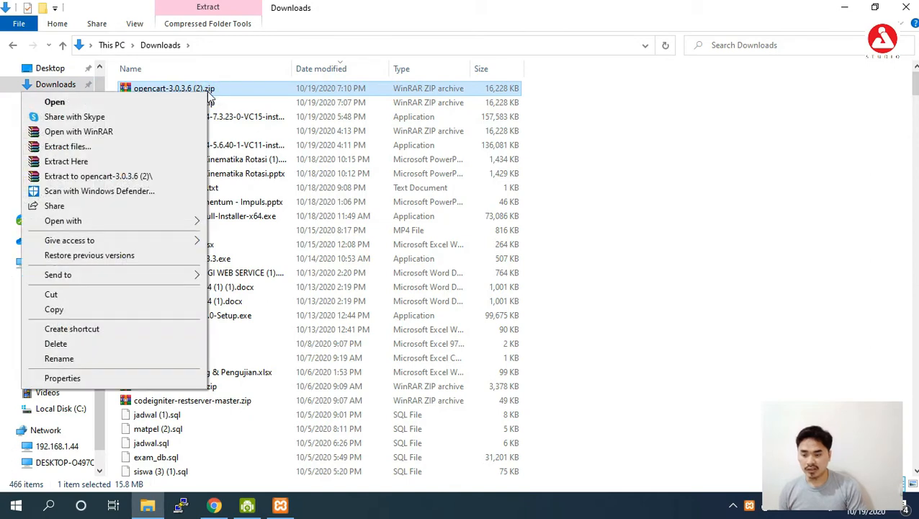
click(128, 152)
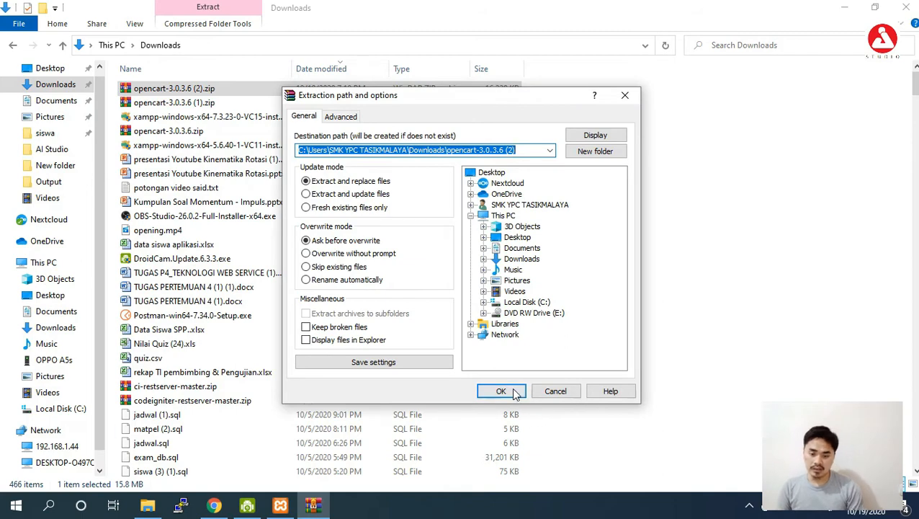
click(500, 391)
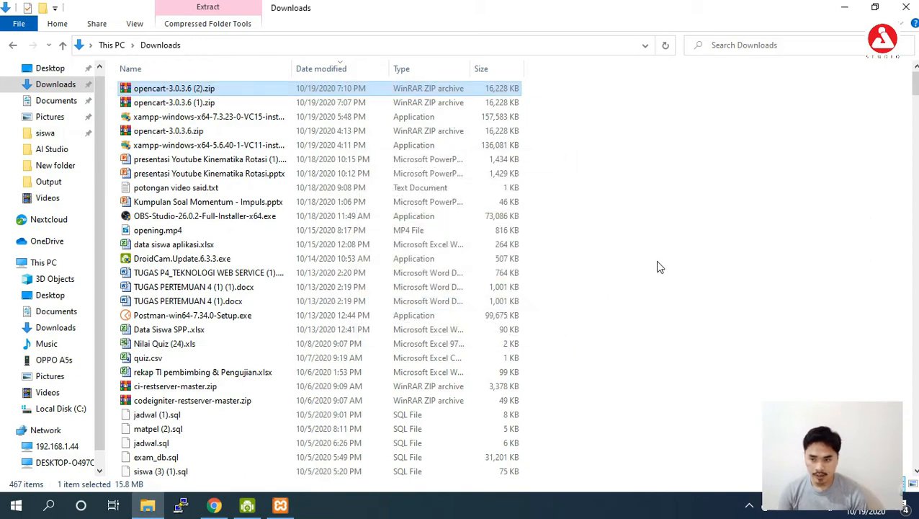
- Open the extracted opencart-3.0.3.6 folder, look inside upload, and copy the upload folder
drag(914, 84, 915, 416)
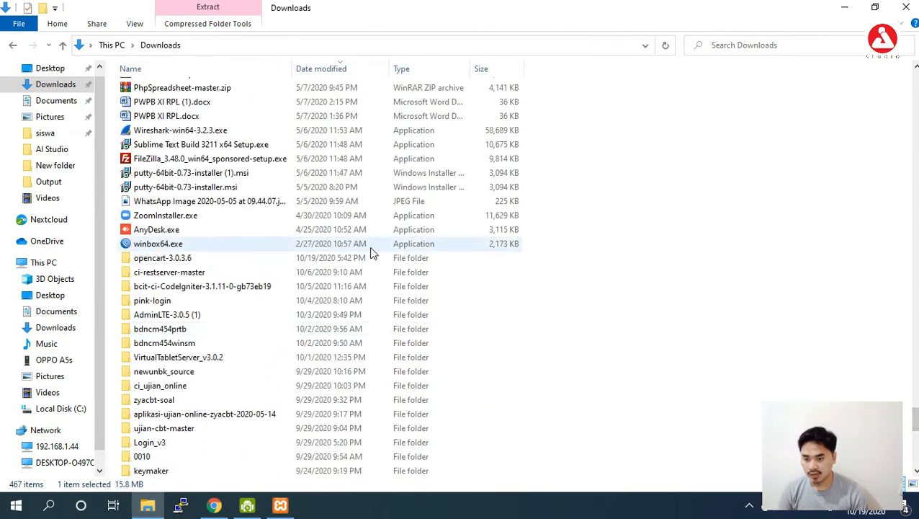
double_click(444, 261)
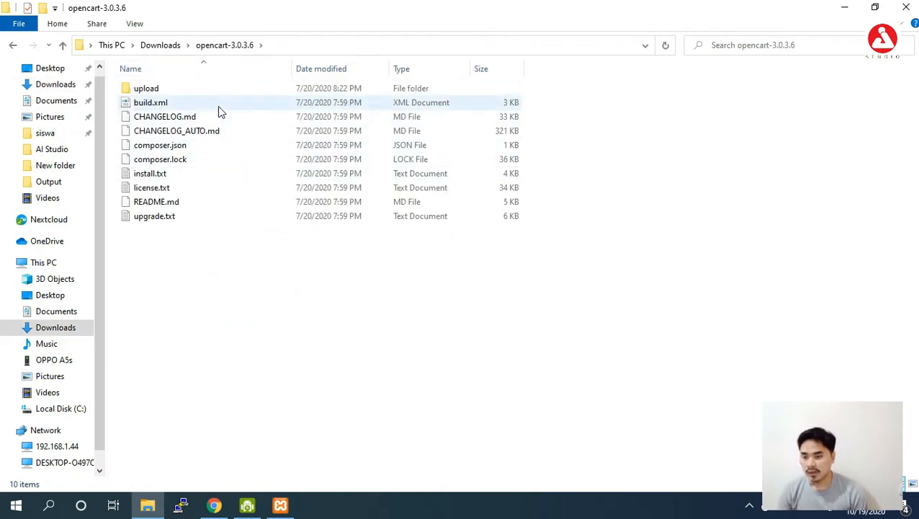
double_click(213, 93)
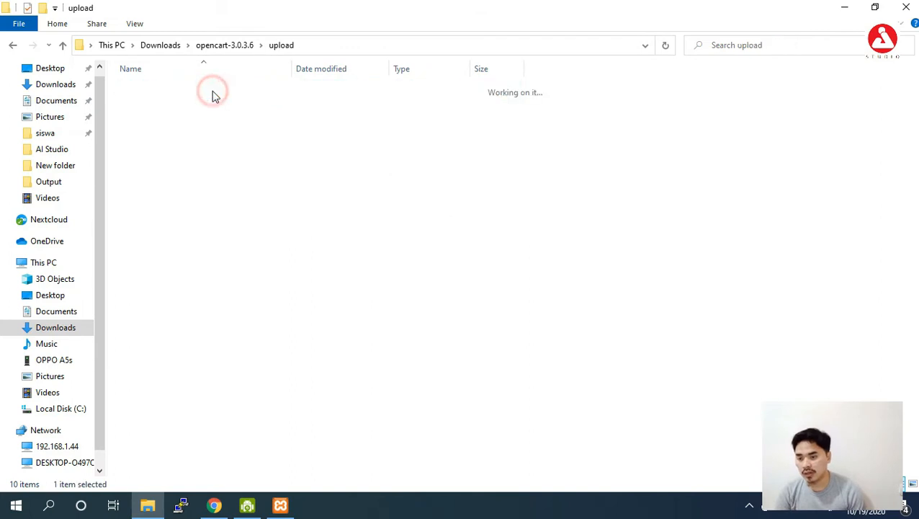
click(229, 45)
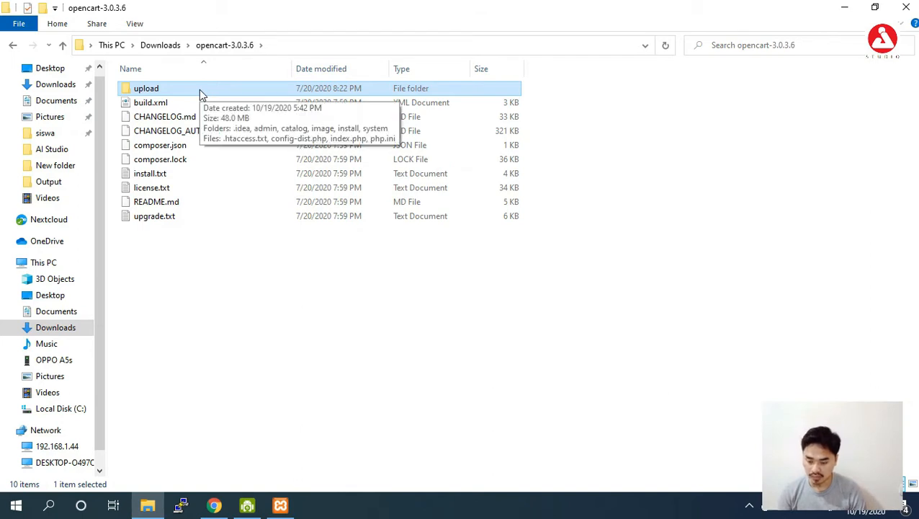
right_click(198, 89)
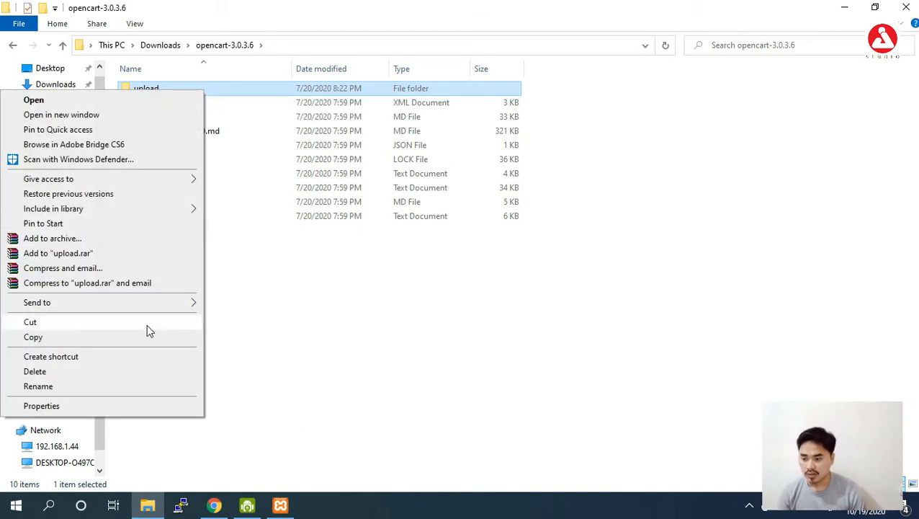
click(133, 340)
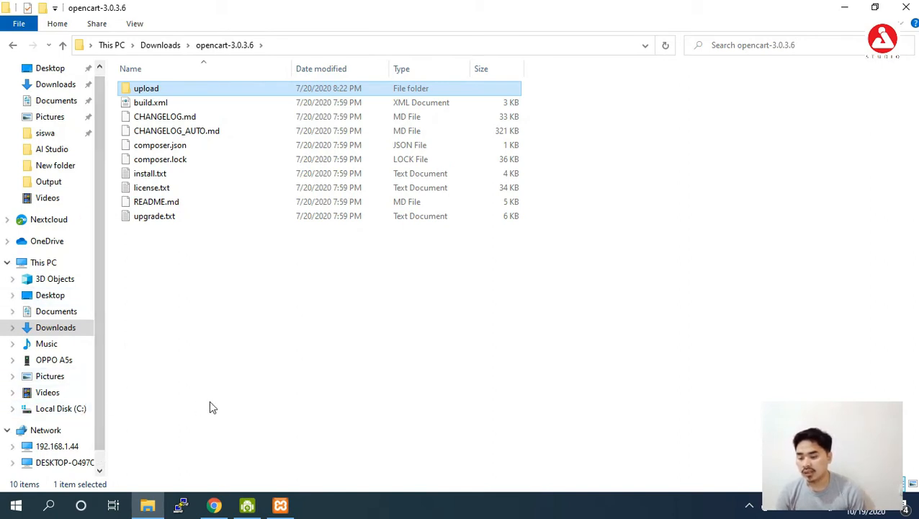
- Paste the OpenCart upload folder into C:\xampp1\htdocs and let the 4,899-item copy run
click(81, 410)
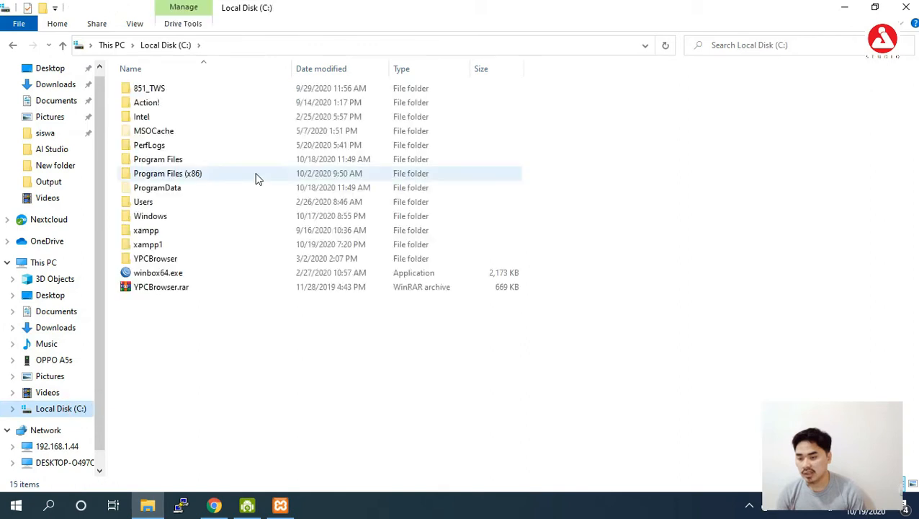
double_click(216, 246)
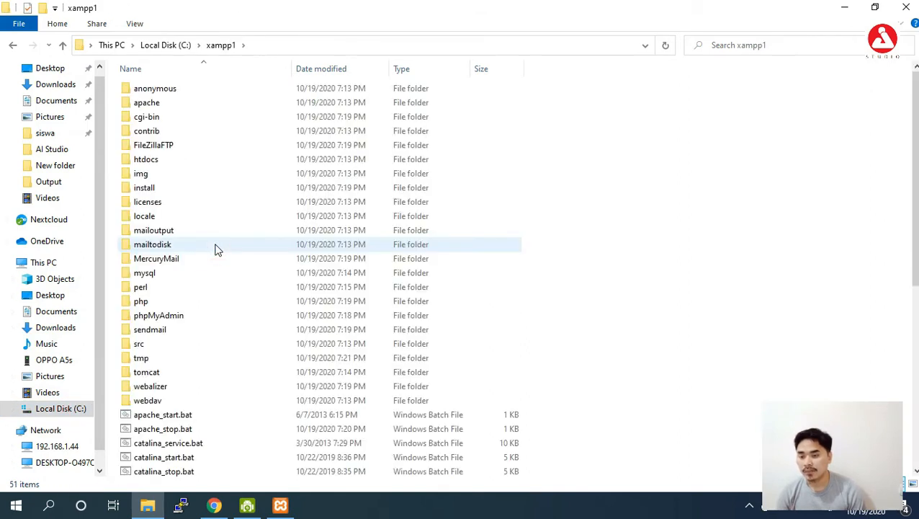
click(213, 156)
click(213, 159)
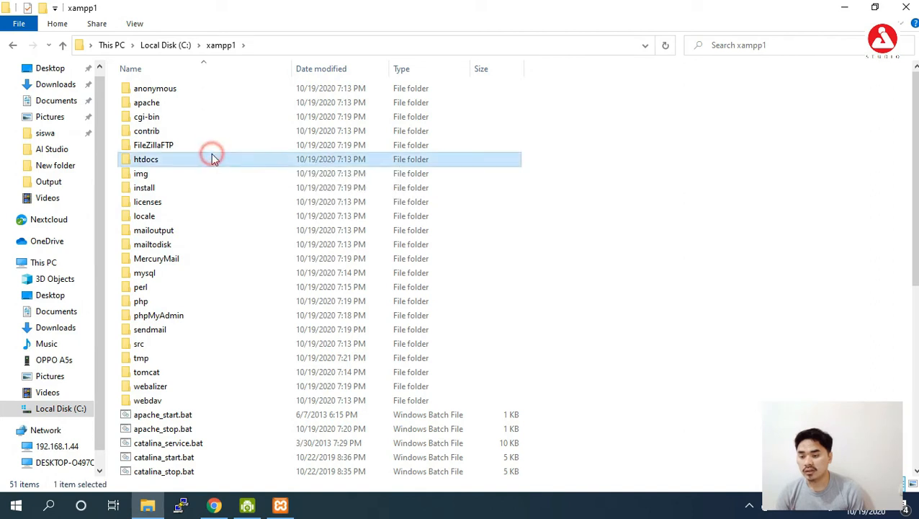
double_click(213, 160)
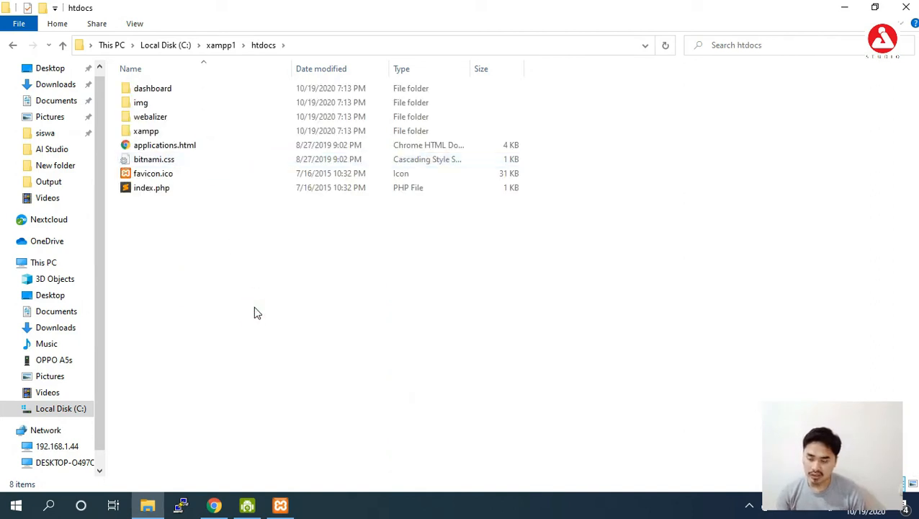
key(ctrl+v)
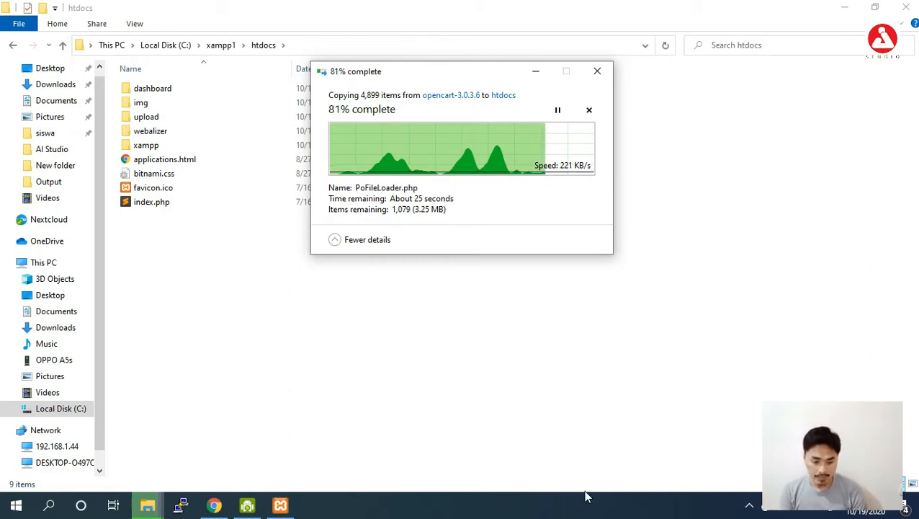
click(750, 507)
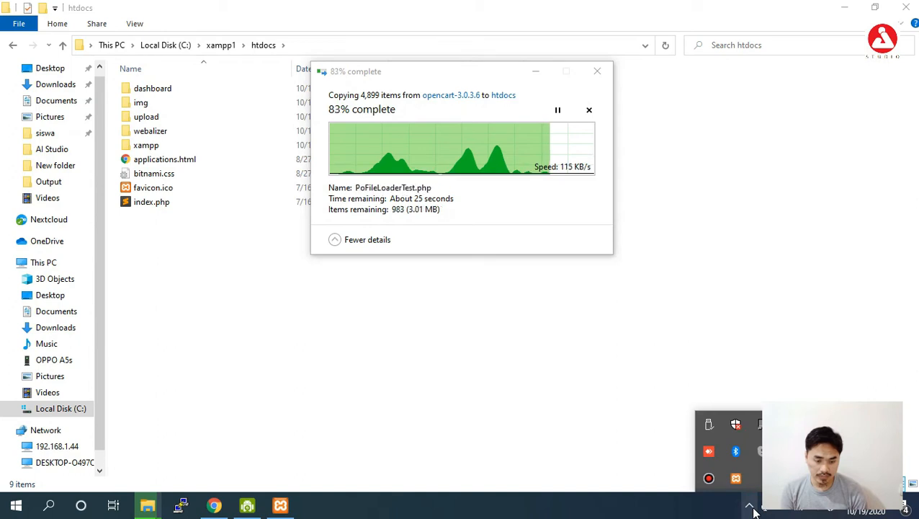
click(750, 507)
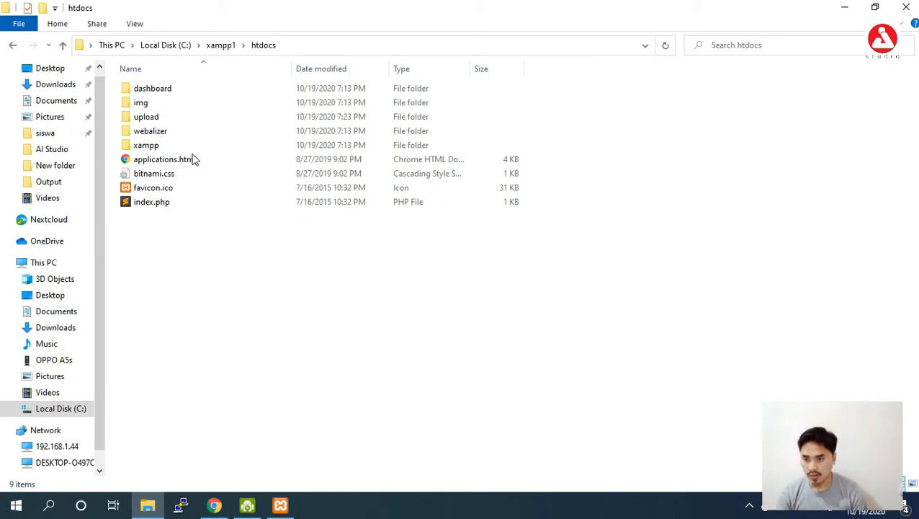
- Check the copied upload folder's contents, then rename it to dokadoku
double_click(199, 121)
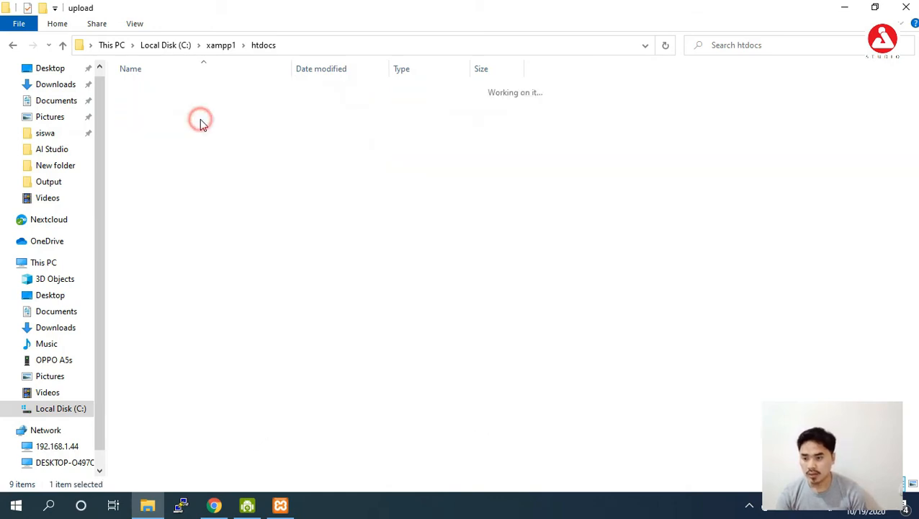
click(12, 45)
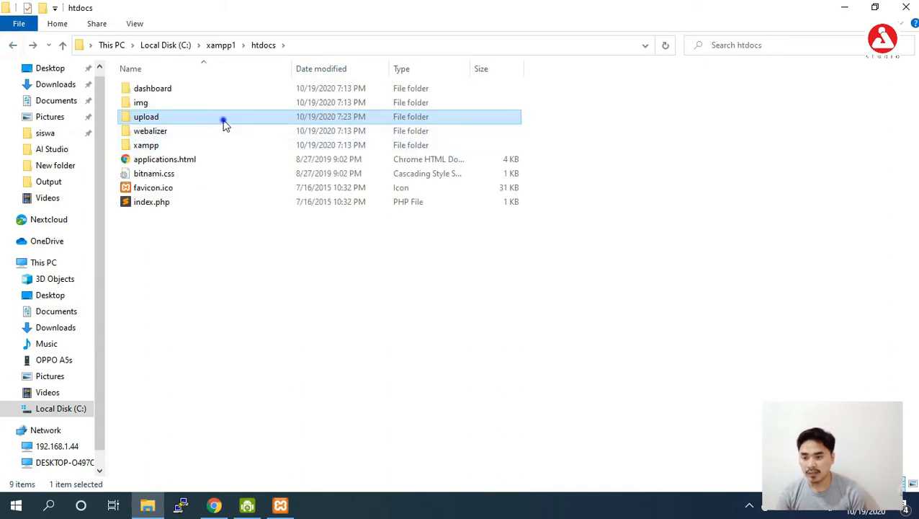
right_click(223, 125)
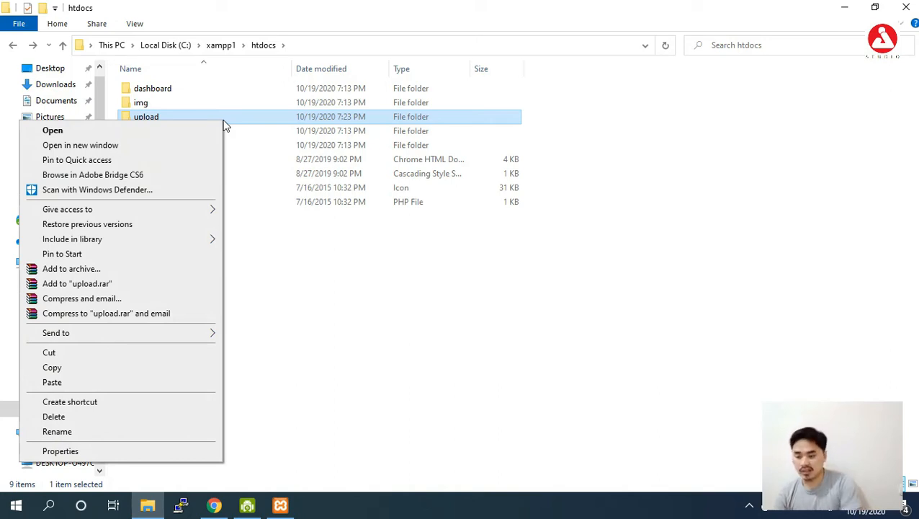
click(129, 430)
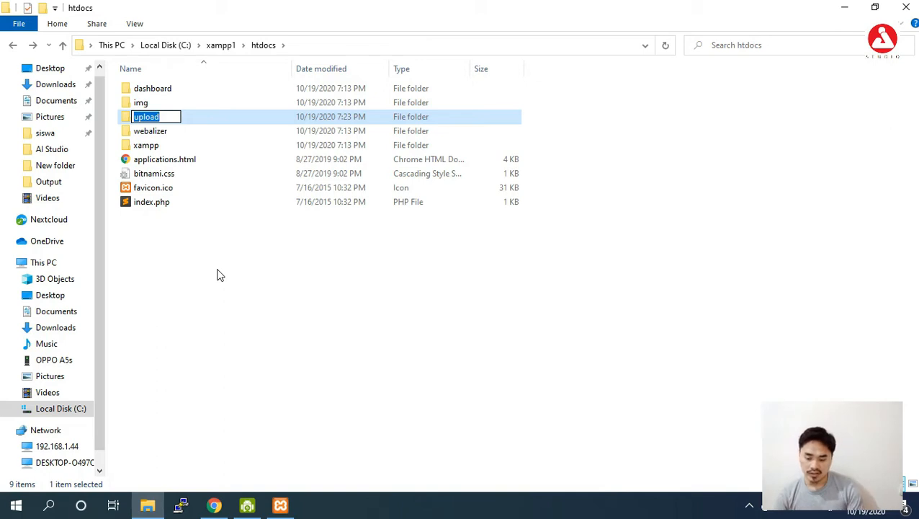
text(dok)
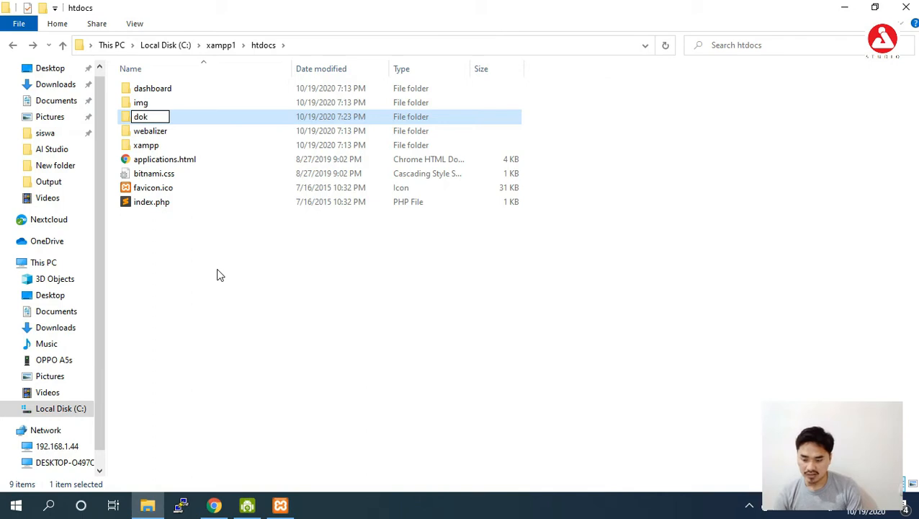
text(adoku)
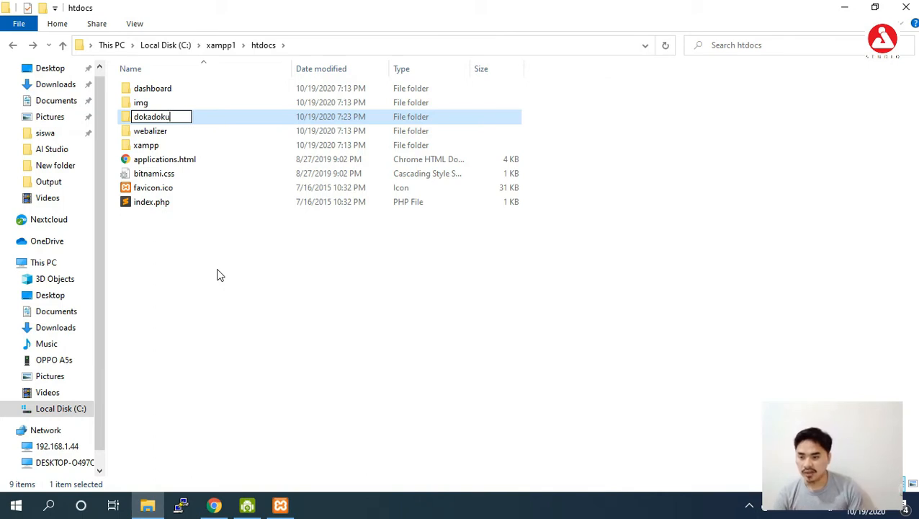
click(202, 298)
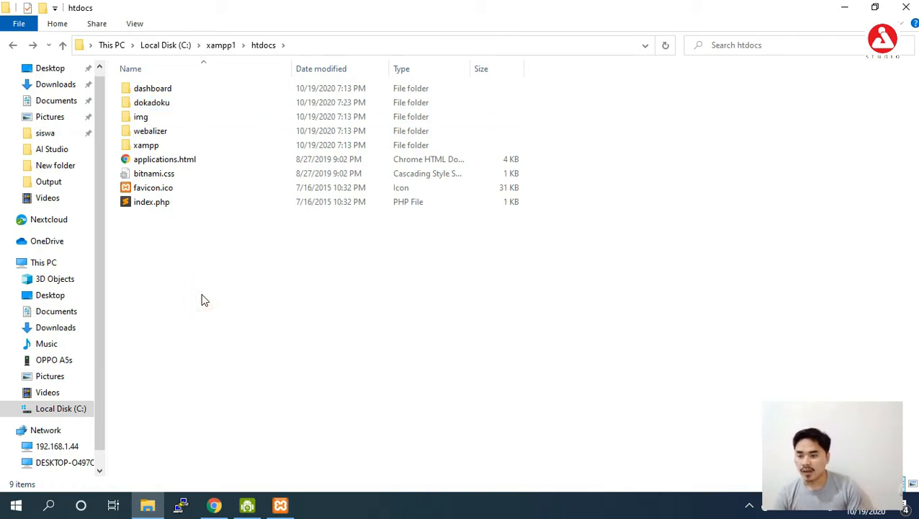
- Open dokadoku to confirm it holds admin, catalog, install, system and index.php, then return to htdocs
click(185, 101)
click(232, 279)
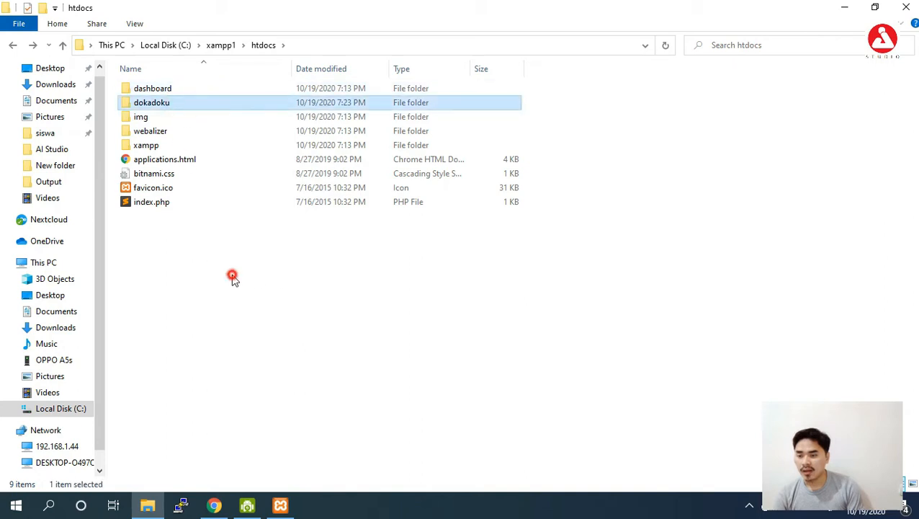
click(191, 103)
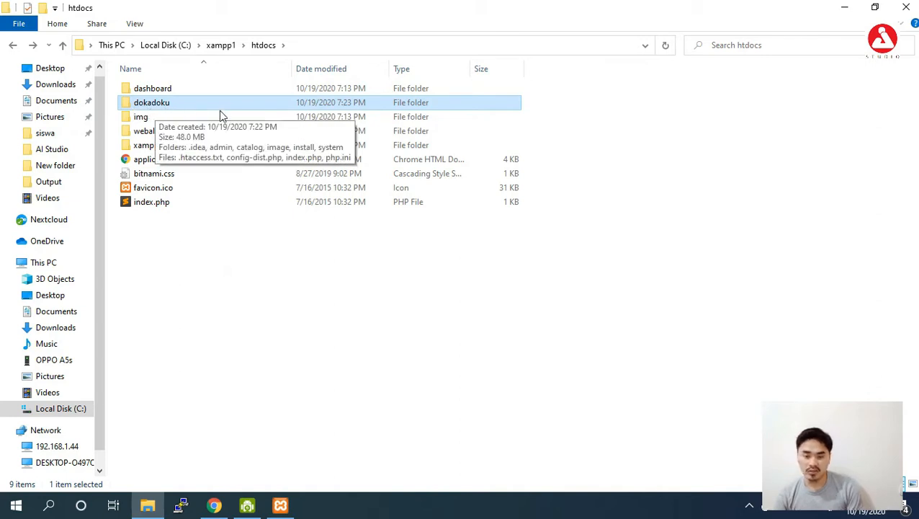
click(240, 343)
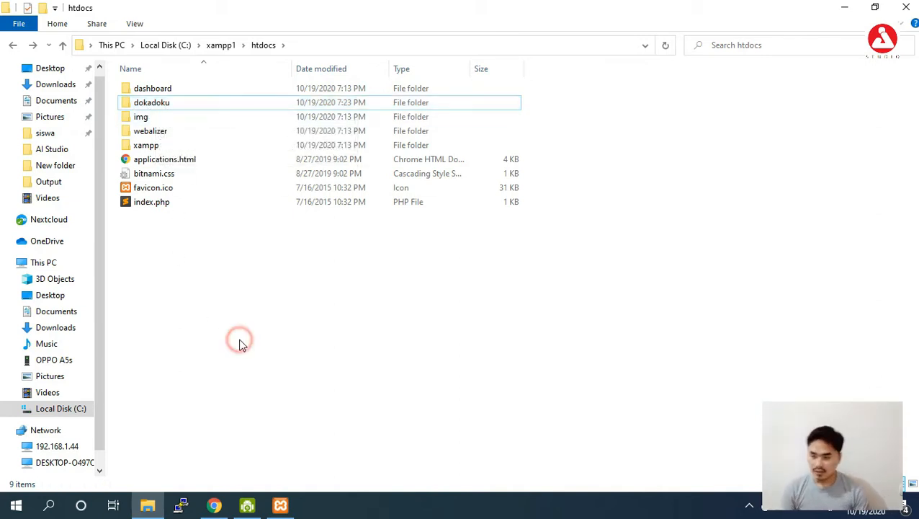
click(206, 110)
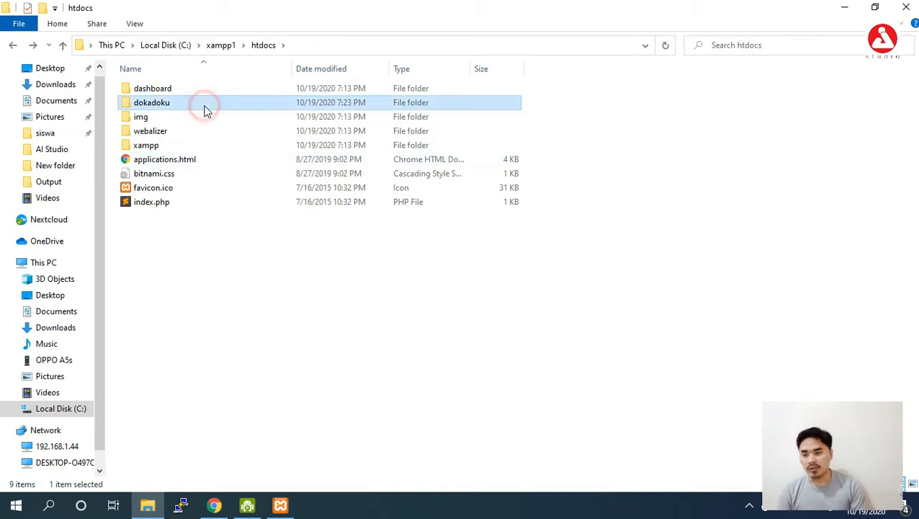
double_click(199, 99)
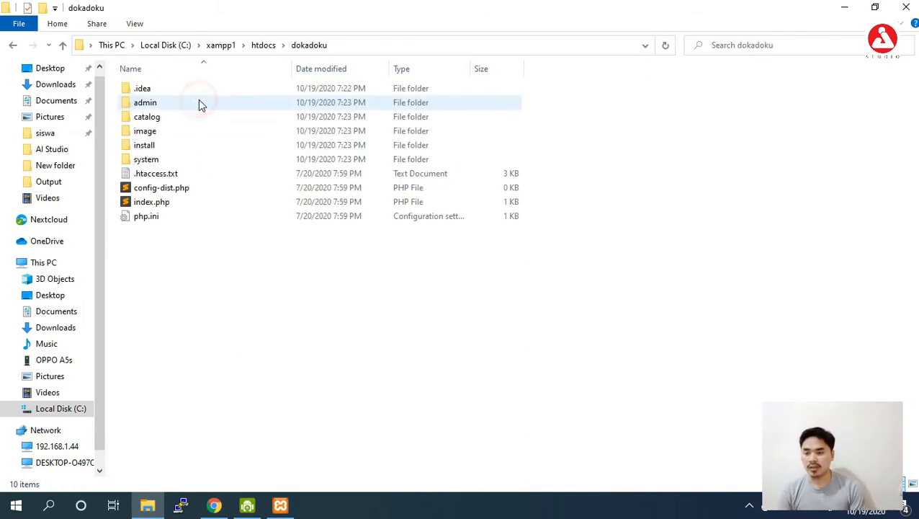
click(262, 45)
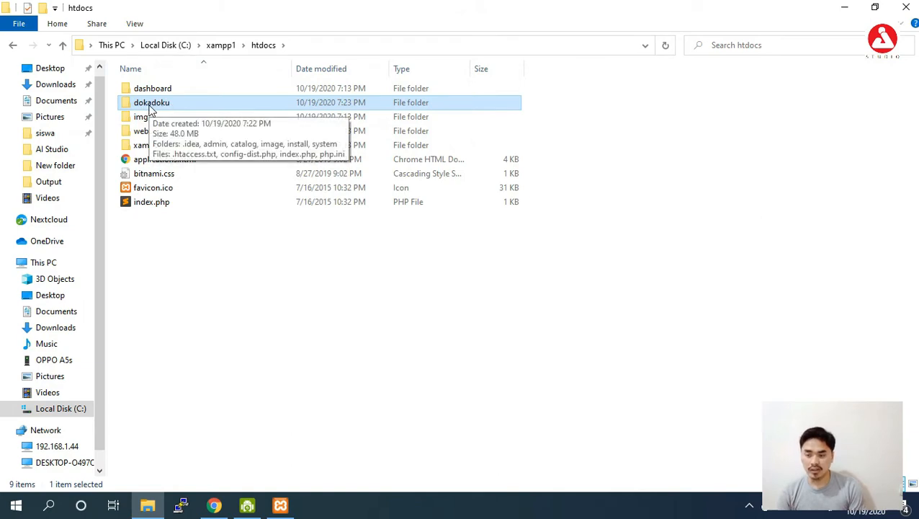
- Load localhost/dokadoku in a new Chrome tab, reaching the installer's step 1/4 license page
click(213, 508)
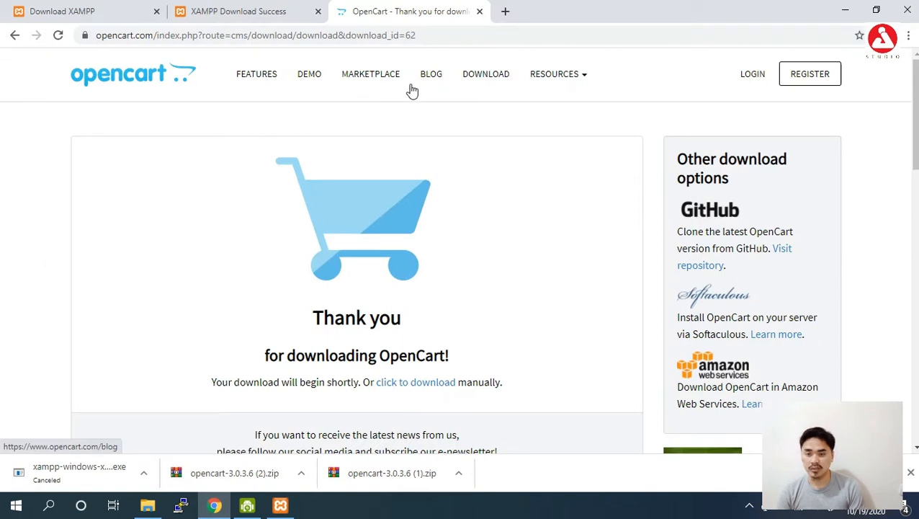
click(508, 11)
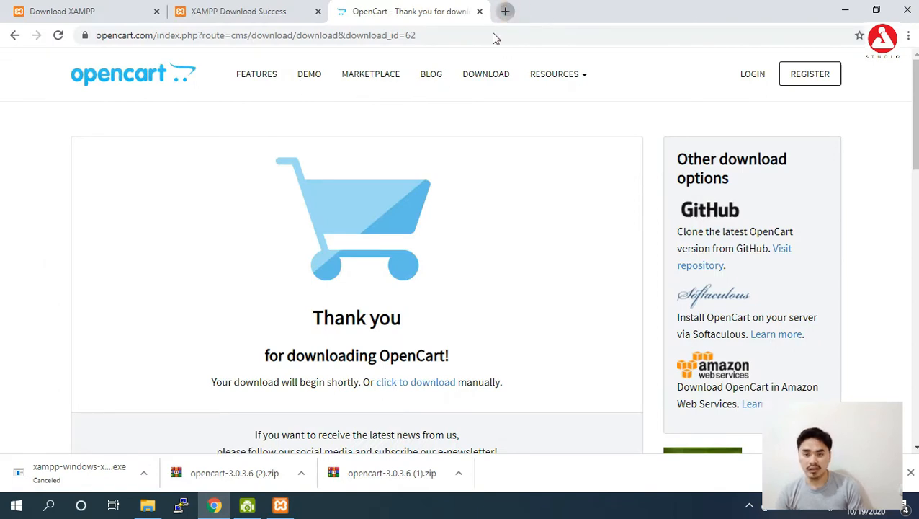
text(localhost/cbtypc/page/ujian/view/fe0c97c4a7d4fbc219ccabb4ba8c08d0d75d1975)
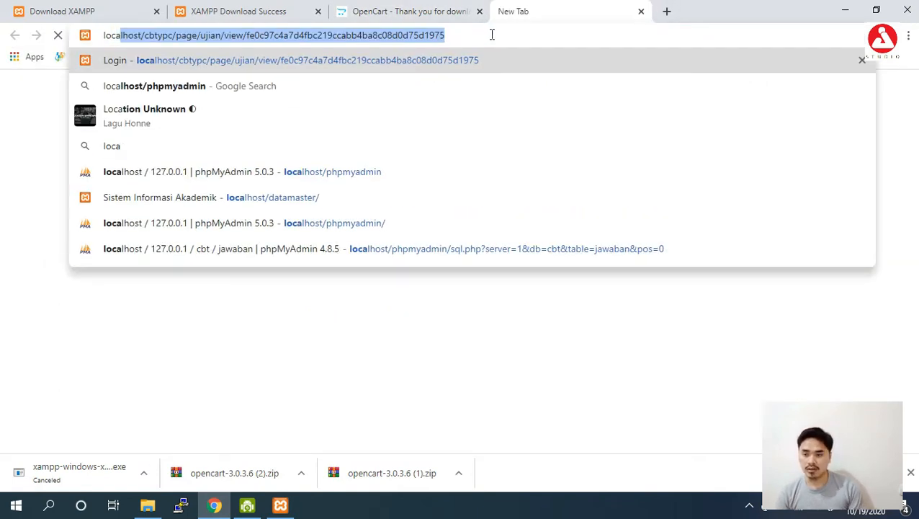
key(Right)
key(BackSpace)
key(BackSpace)
key(BackSpace)
key(BackSpace)
key(BackSpace)
key(BackSpace)
key(BackSpace)
key(BackSpace)
key(BackSpace)
key(BackSpace)
key(BackSpace)
key(BackSpace)
key(BackSpace)
key(BackSpace)
key(BackSpace)
key(BackSpace)
key(BackSpace)
key(BackSpace)
key(BackSpace)
key(BackSpace)
key(BackSpace)
key(BackSpace)
key(BackSpace)
key(BackSpace)
key(BackSpace)
key(BackSpace)
key(BackSpace)
key(BackSpace)
key(BackSpace)
key(BackSpace)
key(BackSpace)
key(BackSpace)
key(BackSpace)
key(BackSpace)
key(BackSpace)
key(BackSpace)
key(BackSpace)
key(BackSpace)
key(BackSpace)
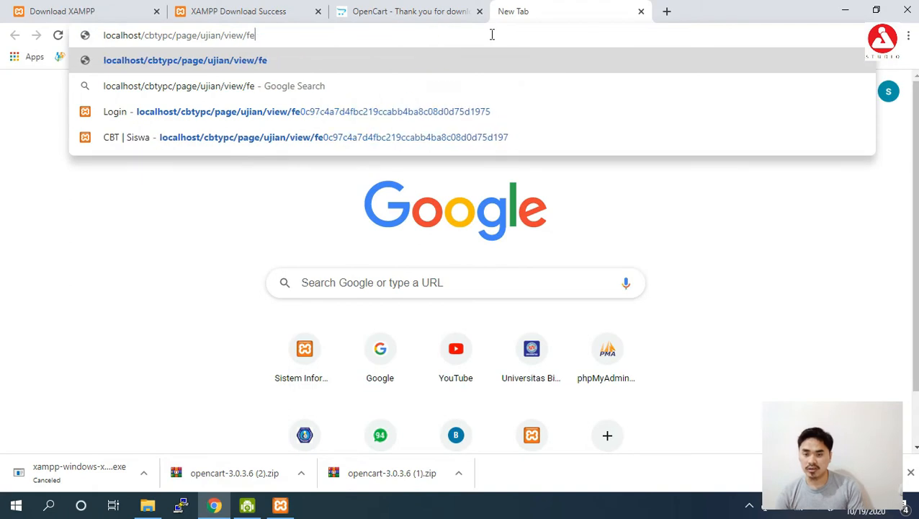
text(doka)
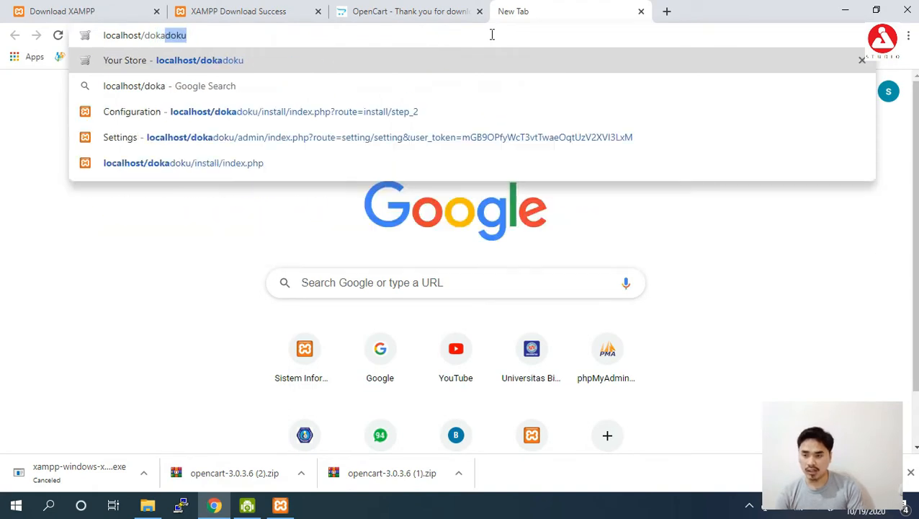
key(Return)
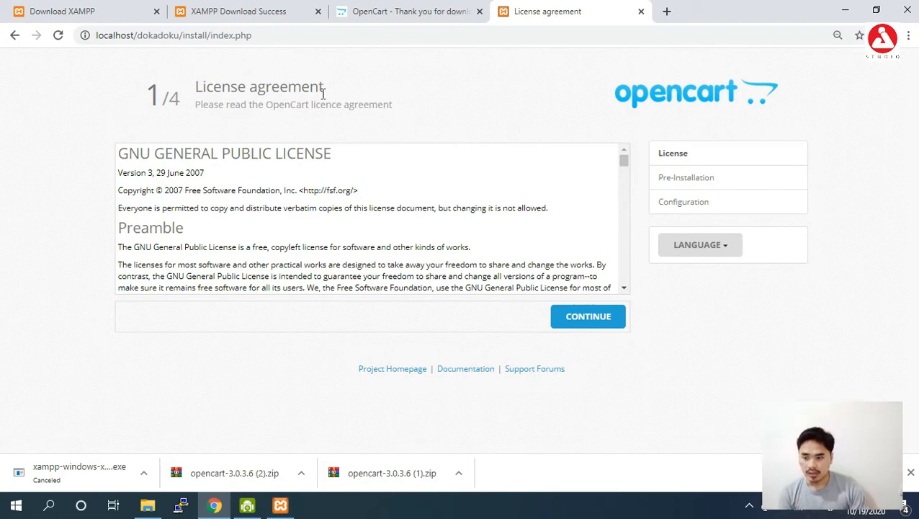
- Open the dokadoku folder in File Explorer, then scroll the GNU GPL license text to its end
click(148, 505)
double_click(221, 103)
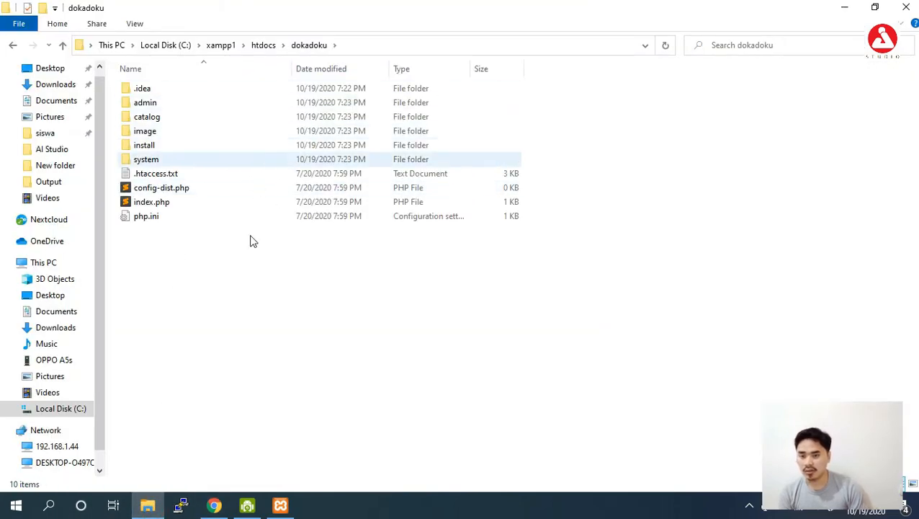
click(215, 505)
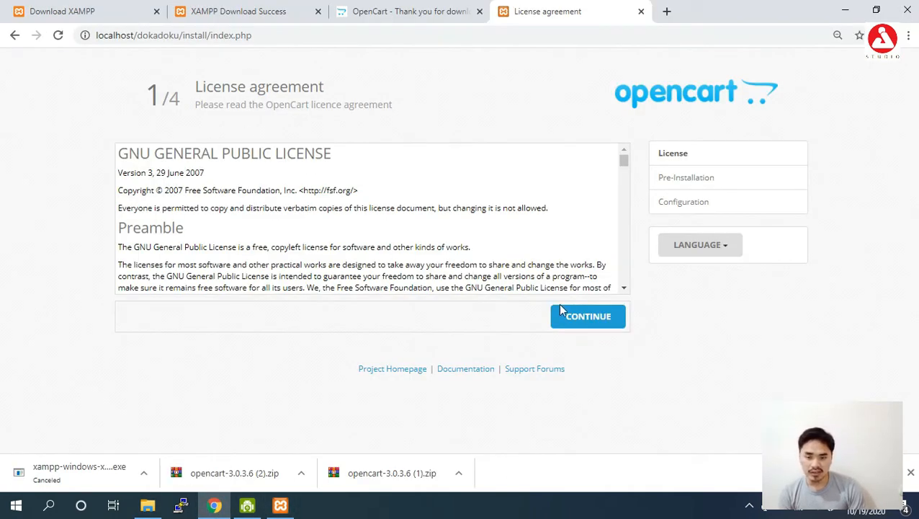
drag(624, 164, 624, 298)
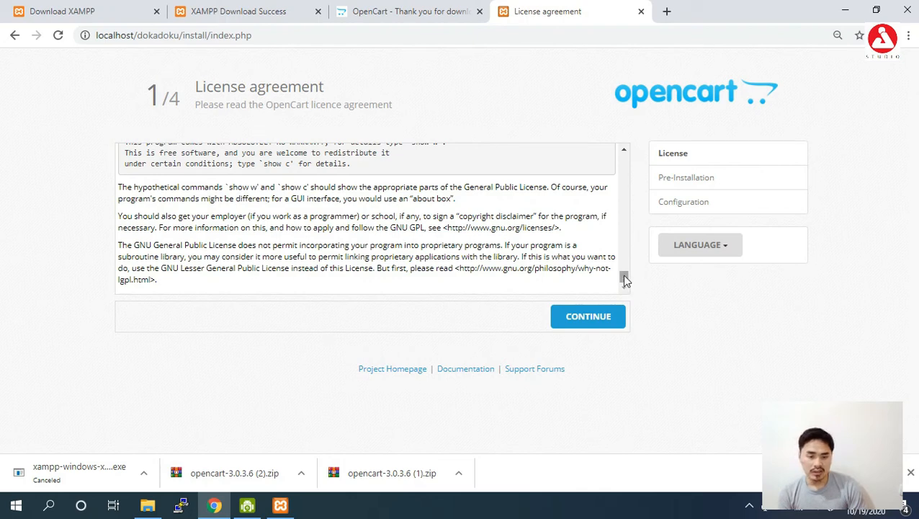
- Continue past the license to Pre-Installation and scroll through the requirement tables
click(589, 317)
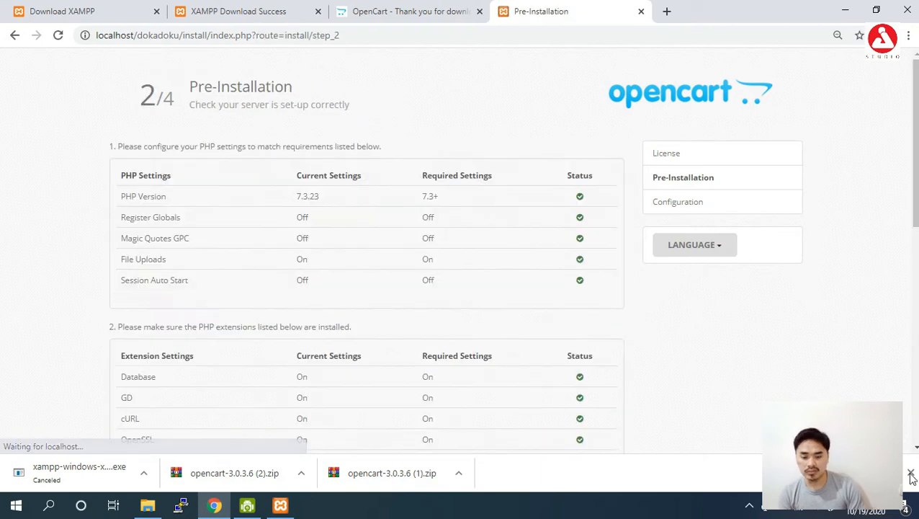
click(910, 472)
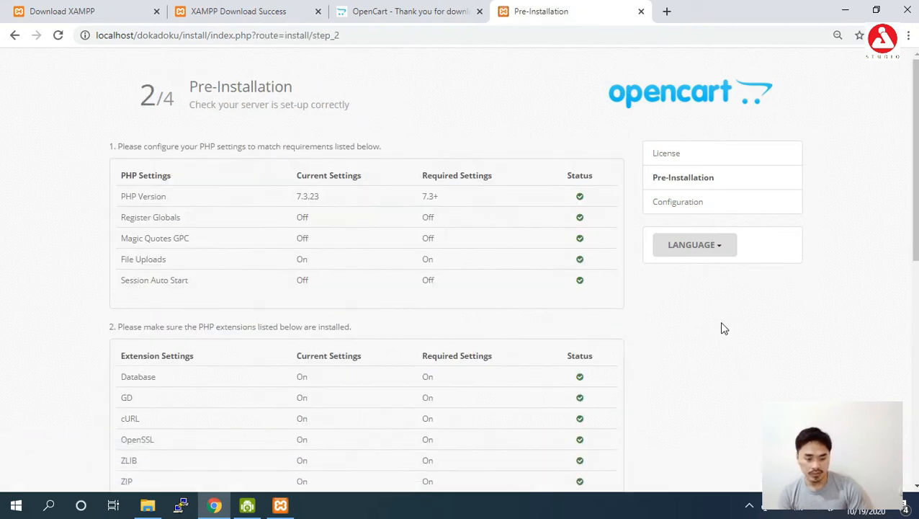
click(782, 507)
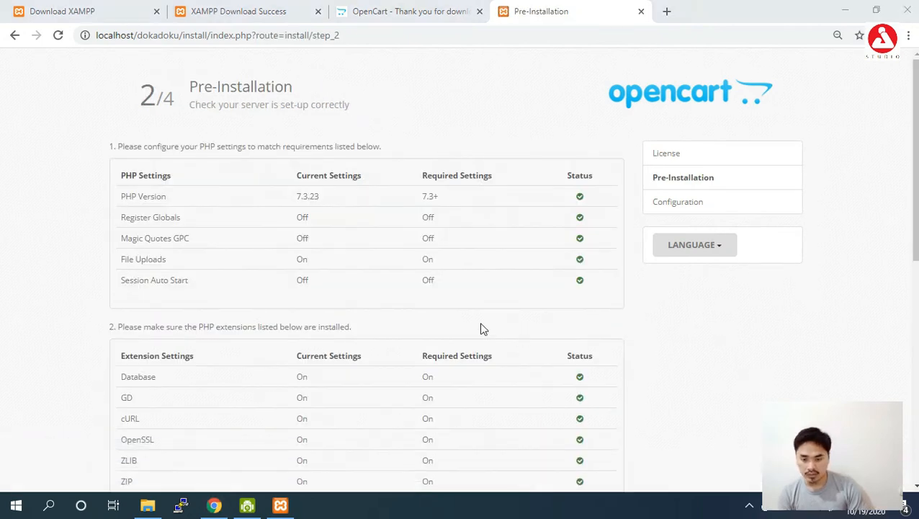
drag(914, 226, 885, 222)
scroll(887, 227, down, 2)
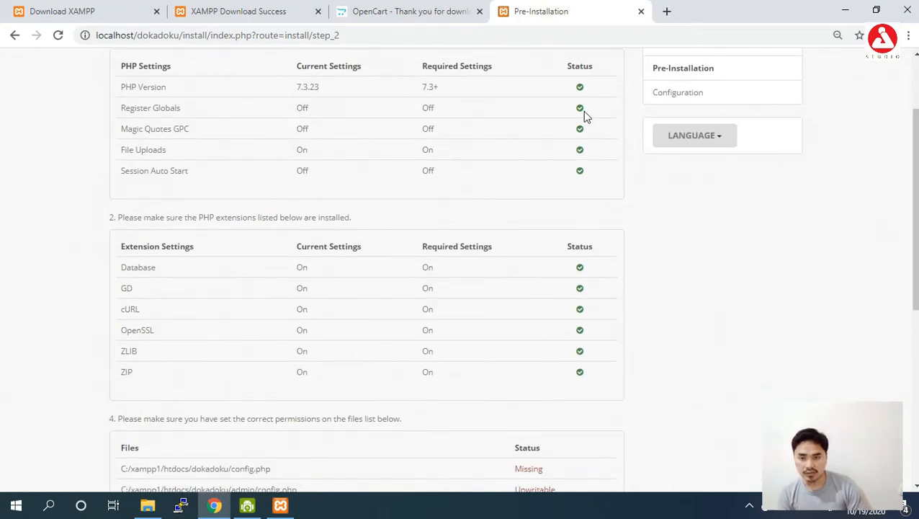
scroll(914, 216, up, 2)
scroll(460, 266, down, 1)
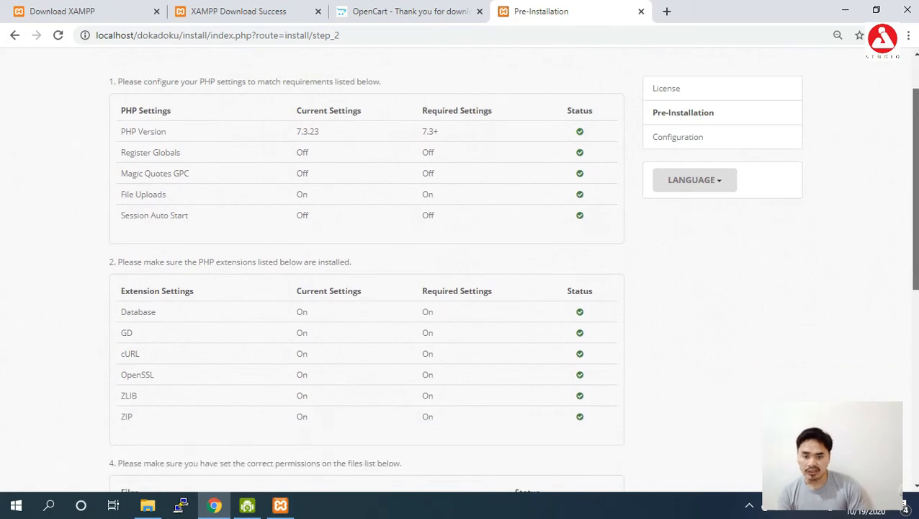
scroll(886, 220, down, 1)
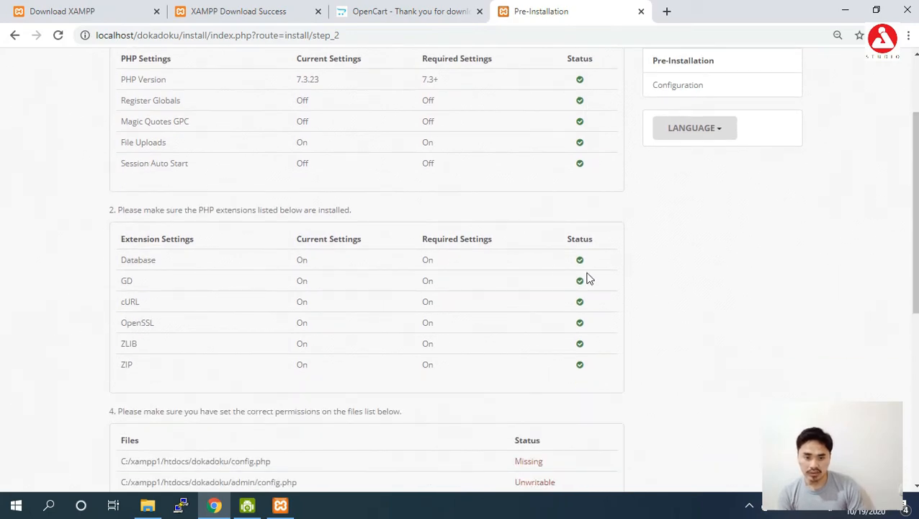
scroll(459, 266, down, 4)
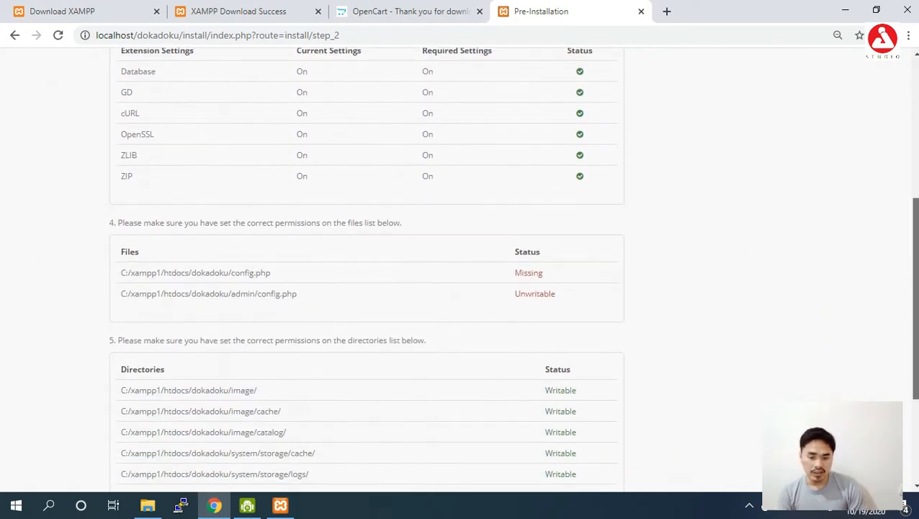
scroll(558, 152, down, 2)
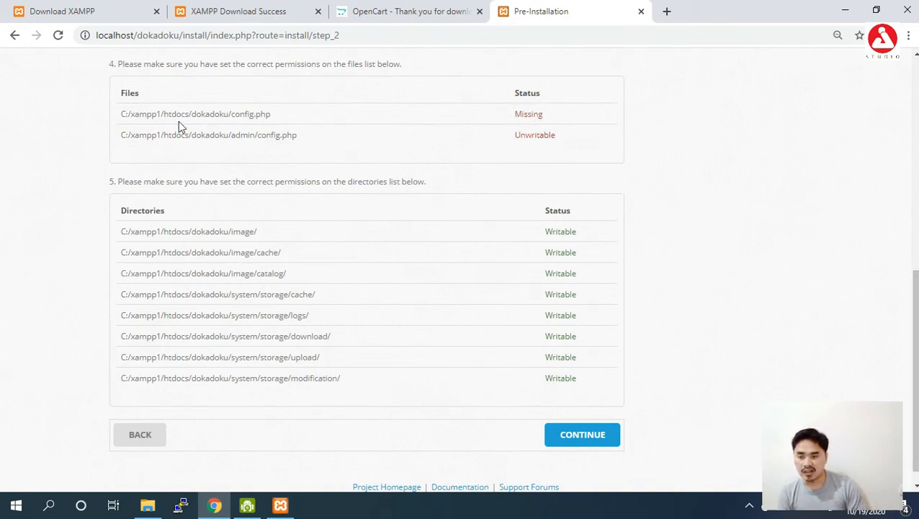
- Highlight the missing config.php and unwritable admin/config.php paths for reference
drag(235, 112, 269, 108)
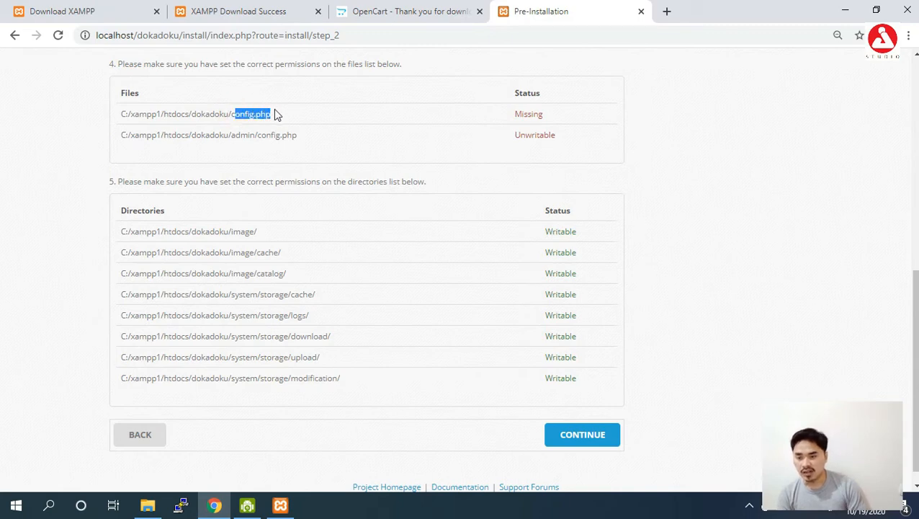
click(292, 119)
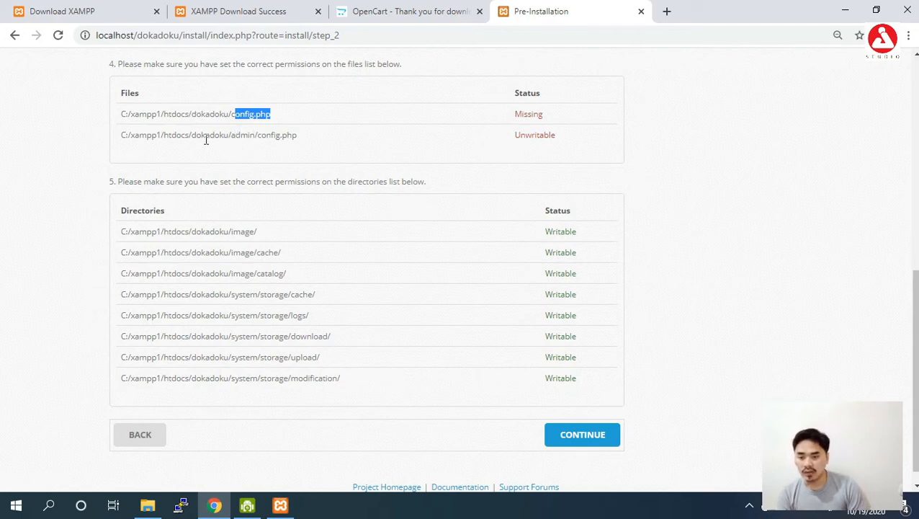
drag(260, 139, 282, 137)
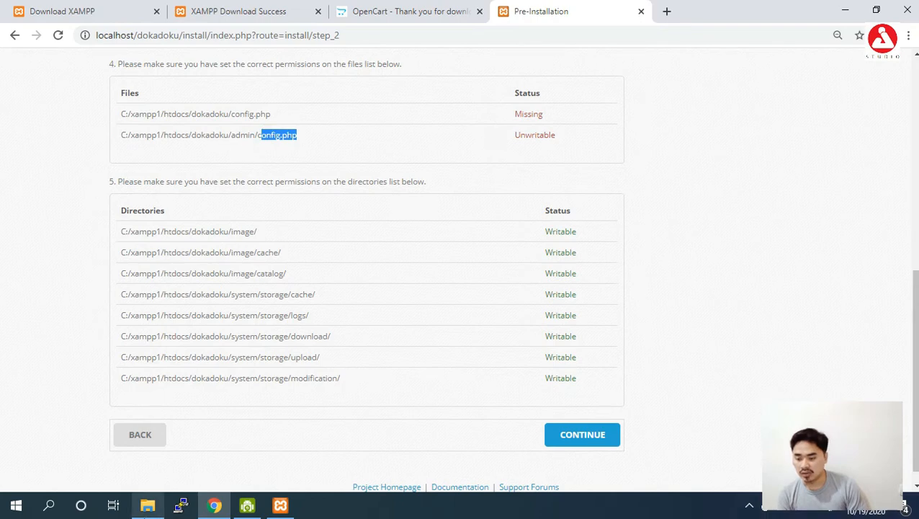
click(147, 505)
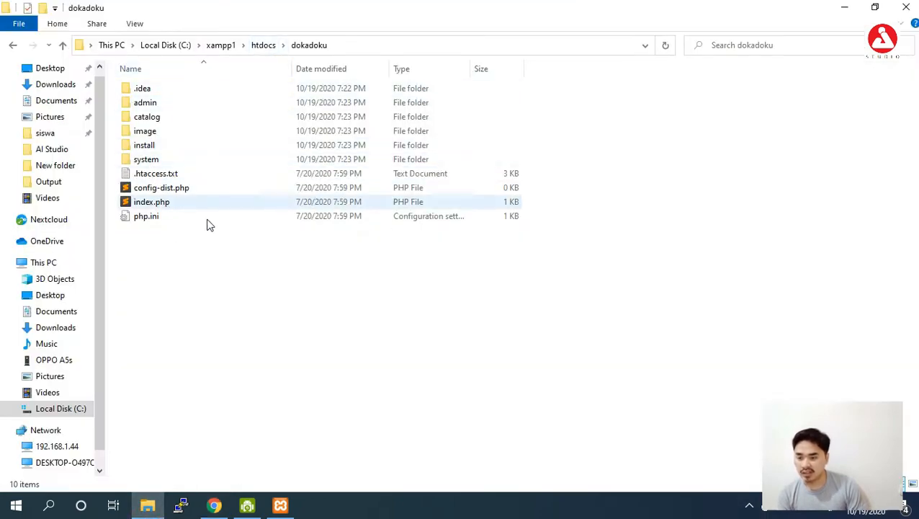
- Rename config-dist.php to config.php in the dokadoku folder
click(196, 194)
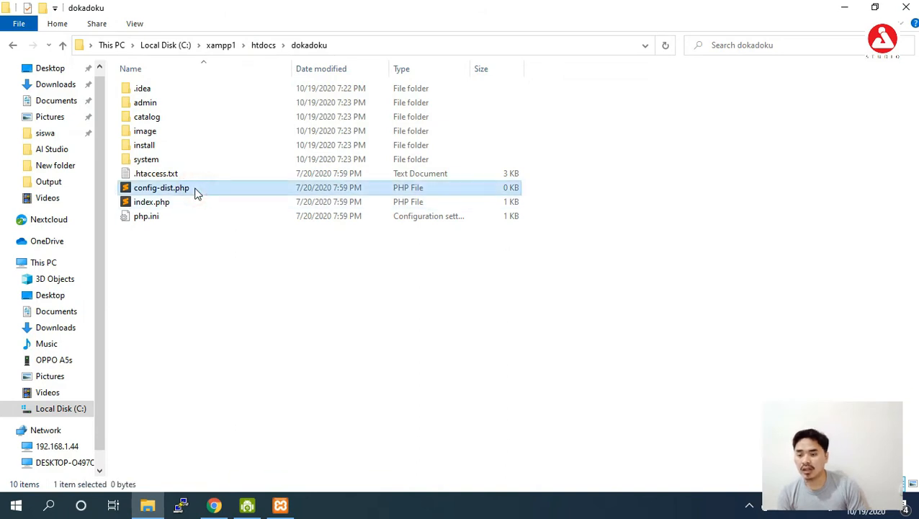
right_click(196, 191)
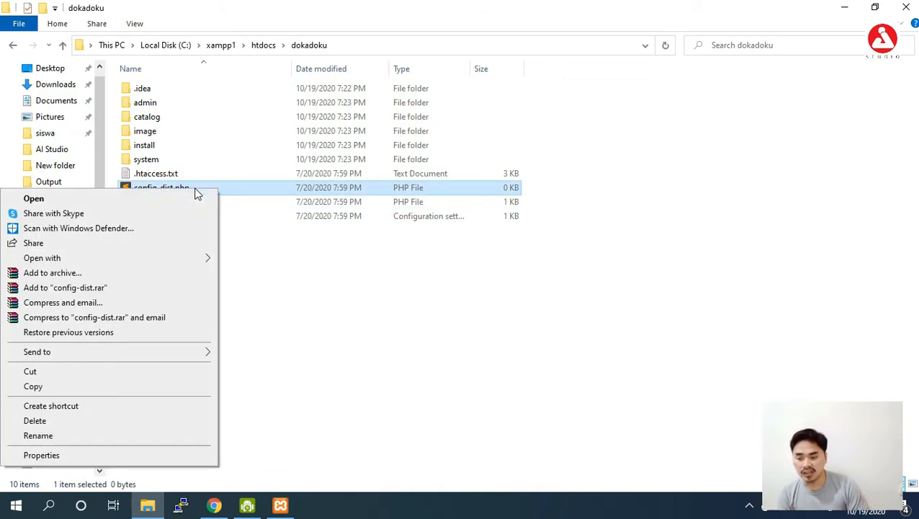
click(63, 435)
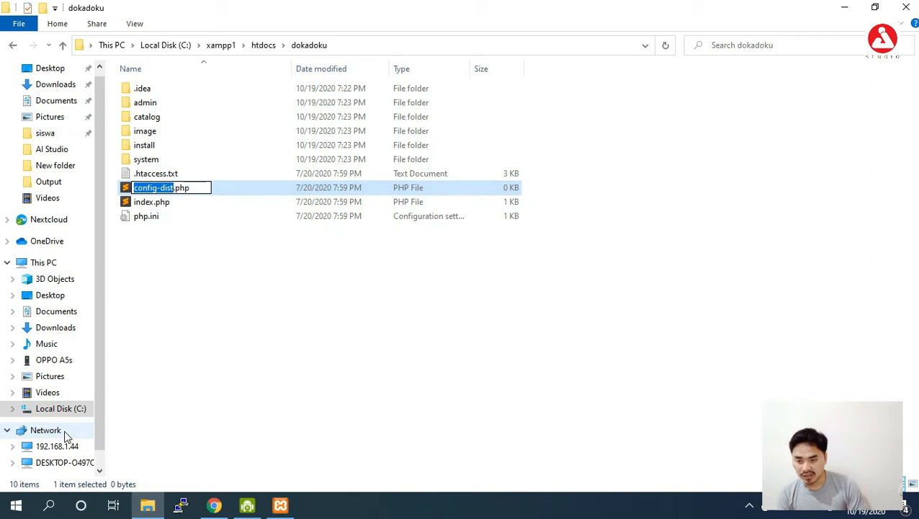
key(BackSpace)
key(BackSpace)
key(BackSpace)
key(BackSpace)
key(BackSpace)
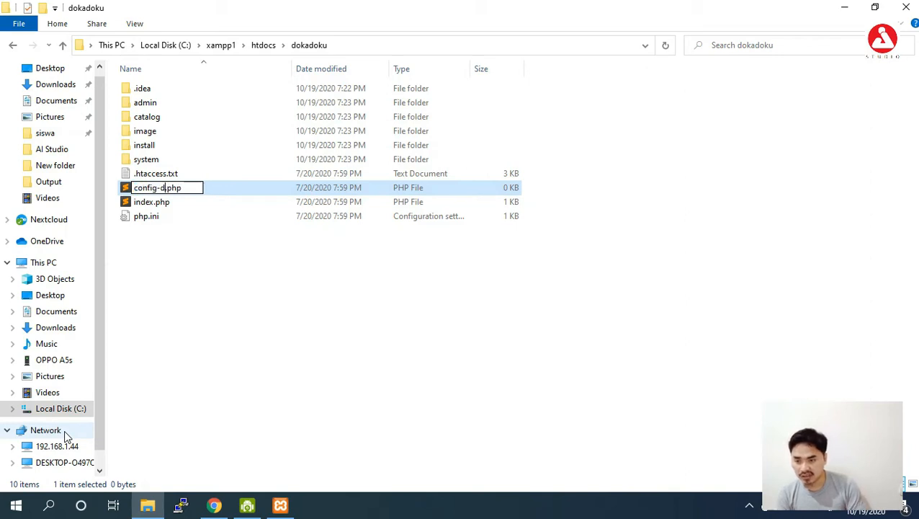
key(Return)
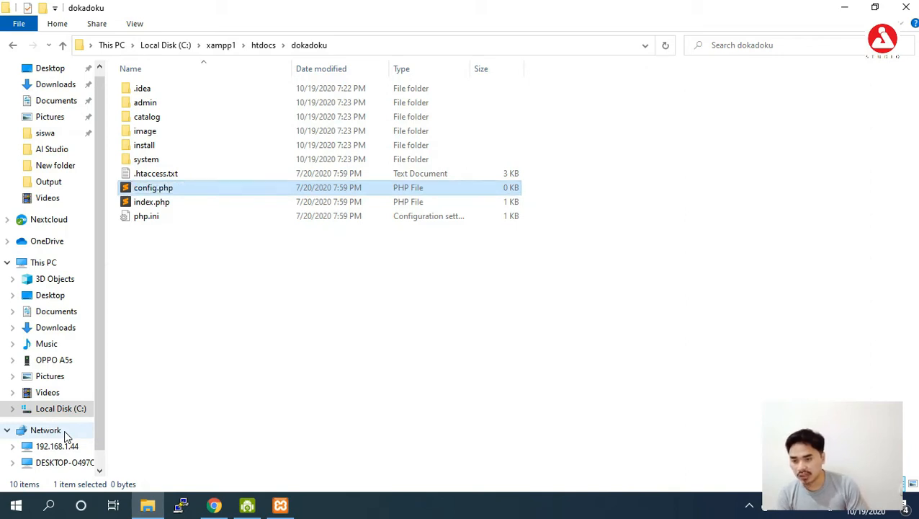
- Rename admin/config-dist.php to config.php as well
double_click(159, 106)
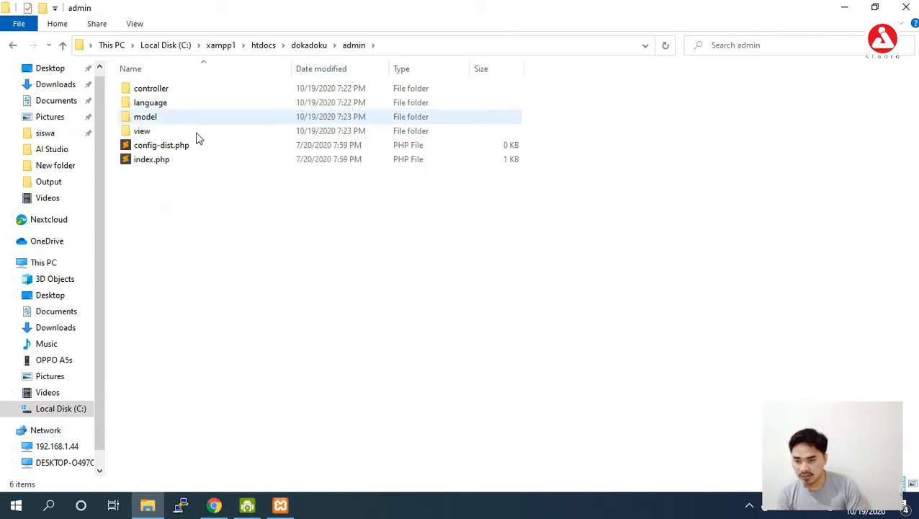
click(199, 146)
right_click(199, 146)
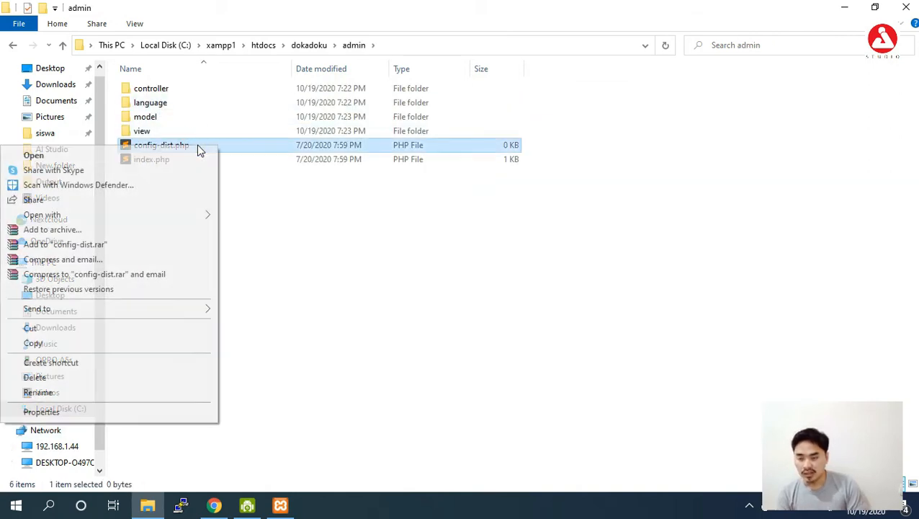
click(38, 392)
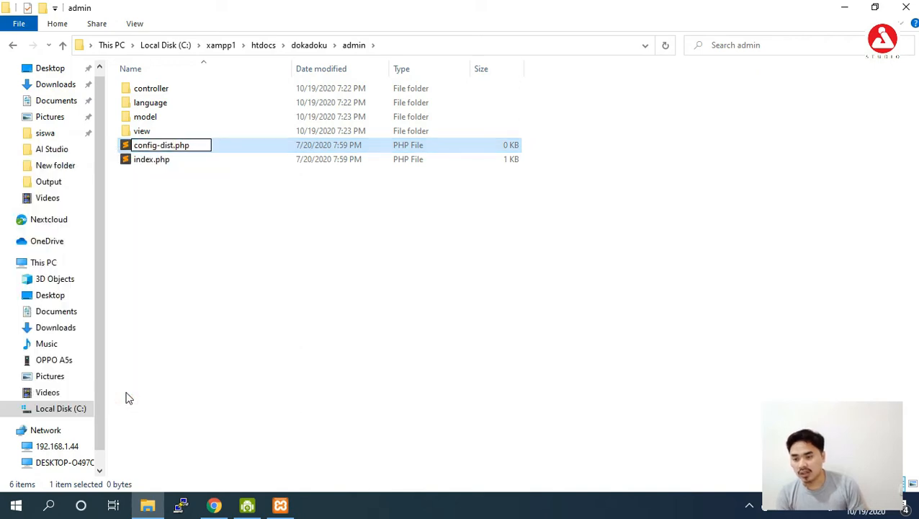
key(BackSpace)
key(BackSpace)
key(BackSpace)
key(BackSpace)
key(BackSpace)
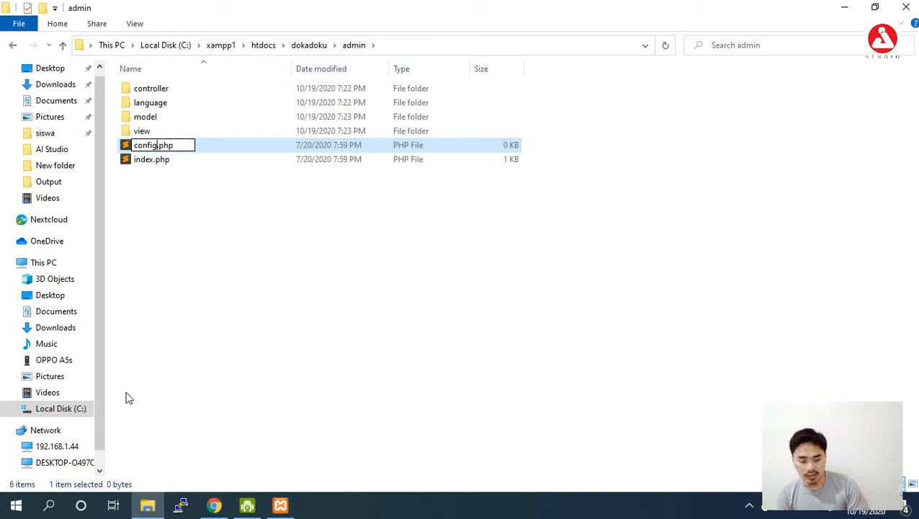
key(Return)
click(249, 365)
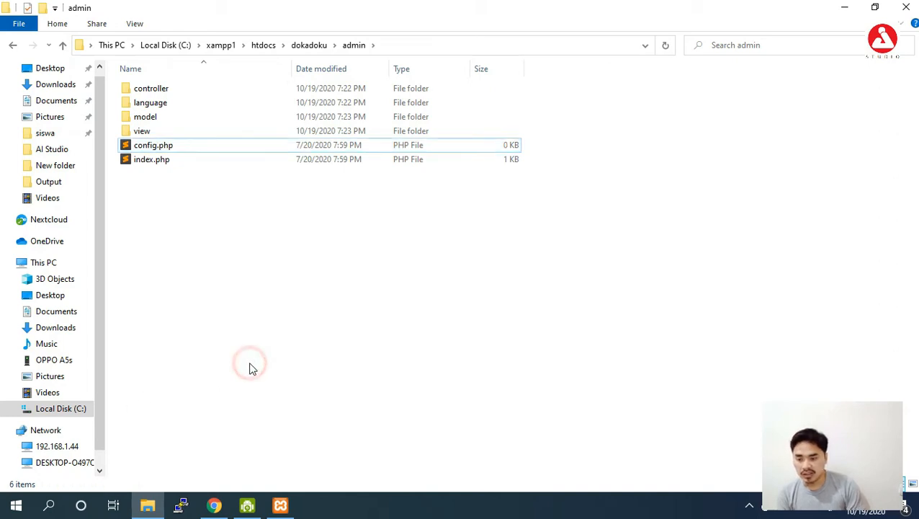
click(215, 505)
click(346, 37)
- Reload Pre-Installation to confirm both config.php files are writable, then continue to Configuration
key(Return)
mouse_move(916, 371)
mouse_down()
mouse_move(915, 157)
mouse_move(899, 275)
mouse_move(914, 376)
mouse_up()
click(573, 418)
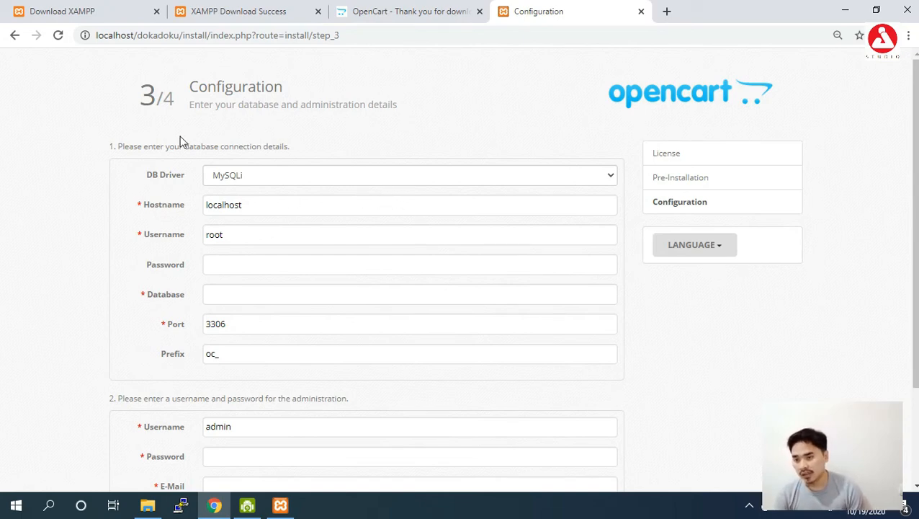
- Check the XAMPP Control Panel and look over the database password and name fields
click(281, 506)
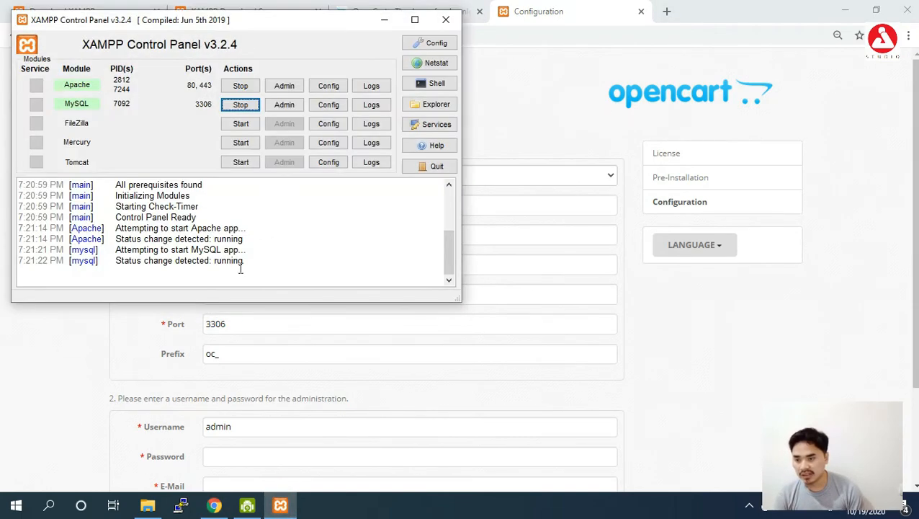
click(384, 20)
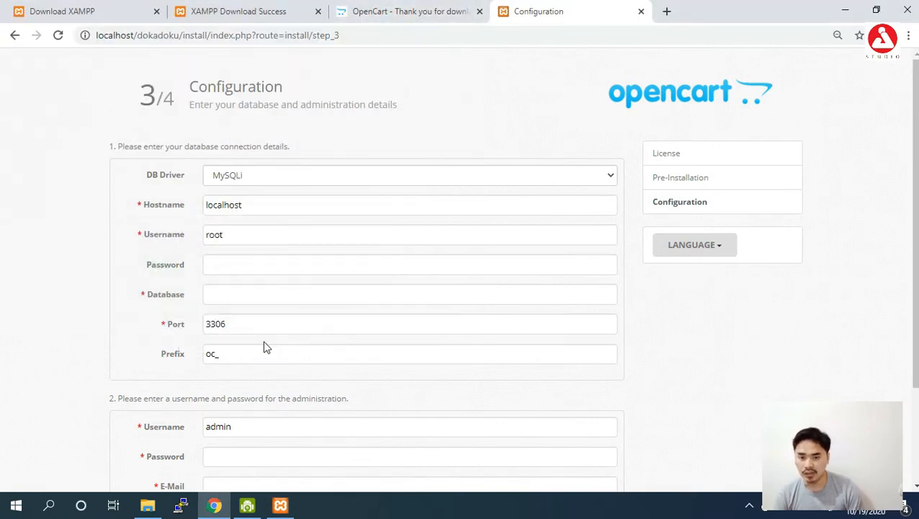
click(264, 268)
click(261, 294)
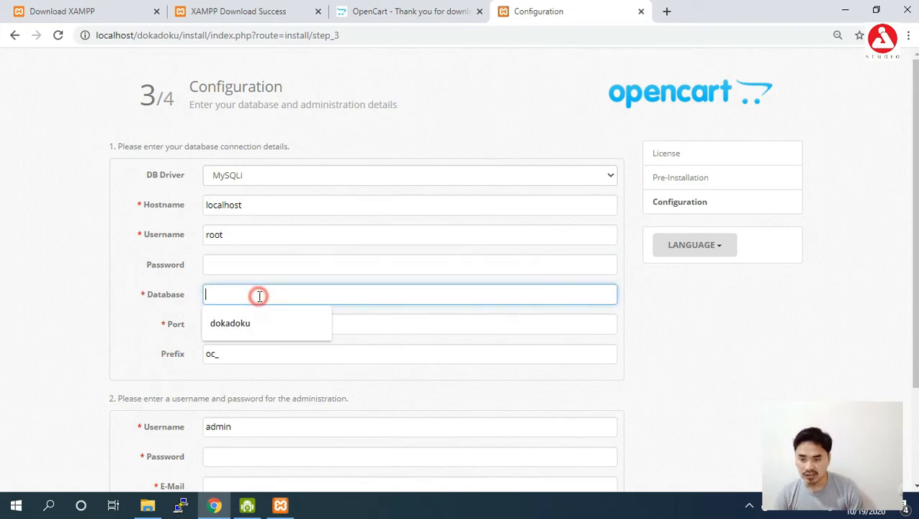
click(72, 250)
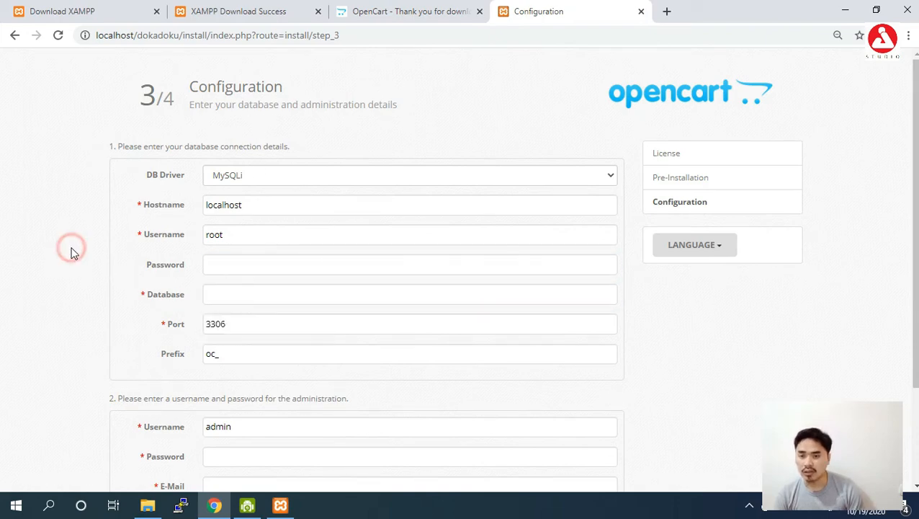
click(669, 13)
- Load localhost/phpmyadmin in the new tab
text(lo)
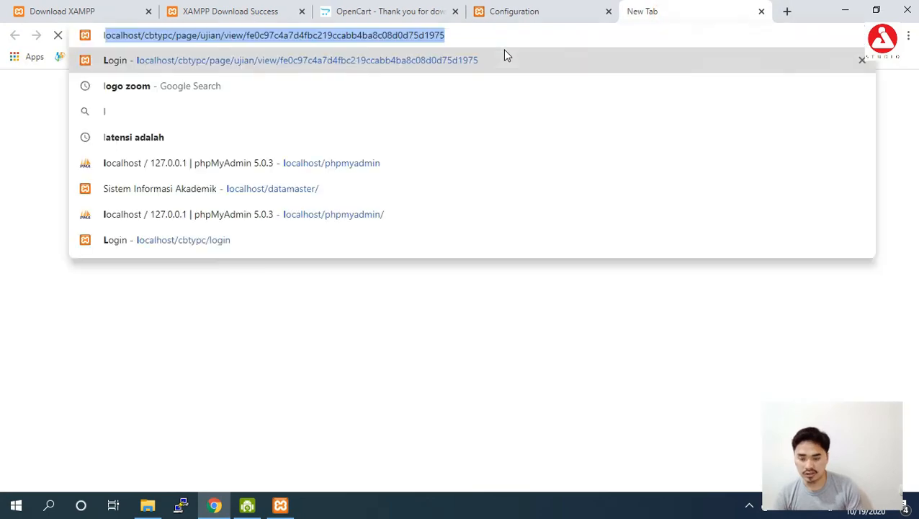
key(Right)
key(BackSpace)
key(BackSpace)
key(BackSpace)
key(BackSpace)
key(BackSpace)
key(BackSpace)
key(BackSpace)
key(BackSpace)
key(BackSpace)
key(BackSpace)
key(BackSpace)
key(BackSpace)
key(BackSpace)
key(BackSpace)
key(BackSpace)
key(BackSpace)
key(BackSpace)
key(BackSpace)
key(BackSpace)
key(BackSpace)
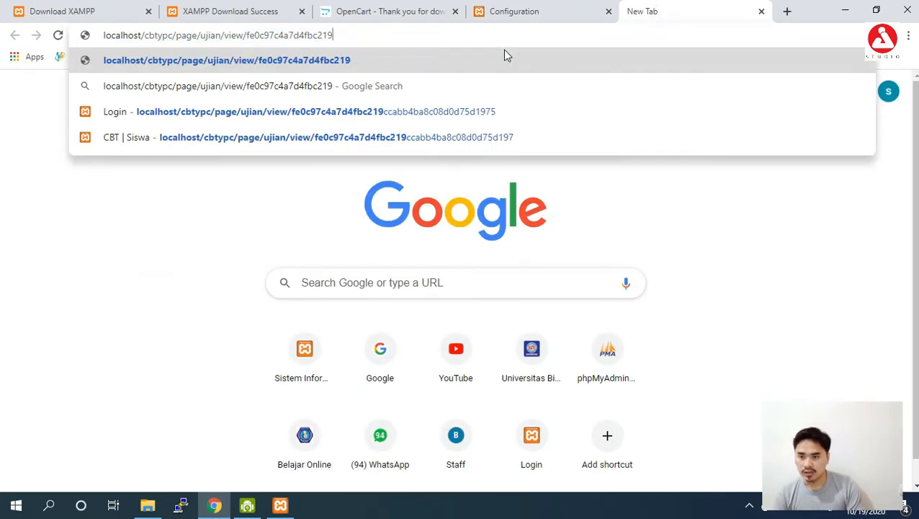
key(BackSpace)
key(BackSpace)
key(BackSpace)
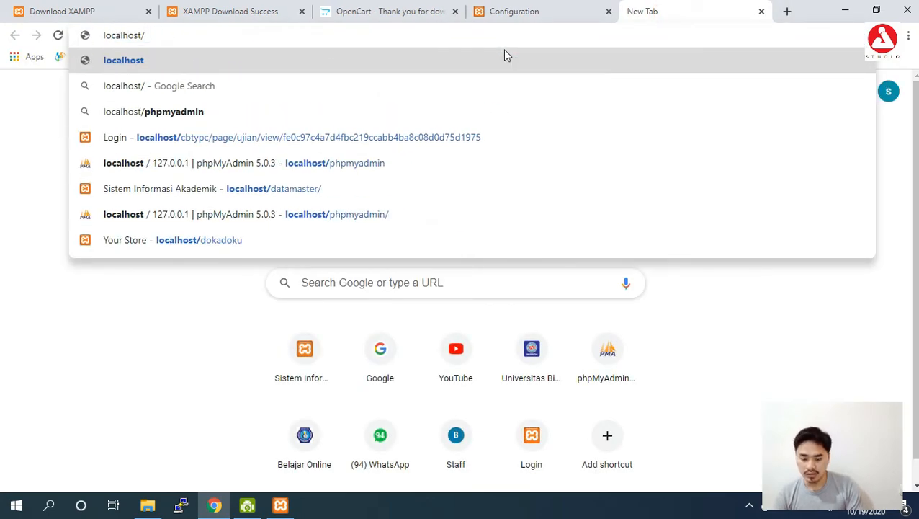
text(php)
key(Return)
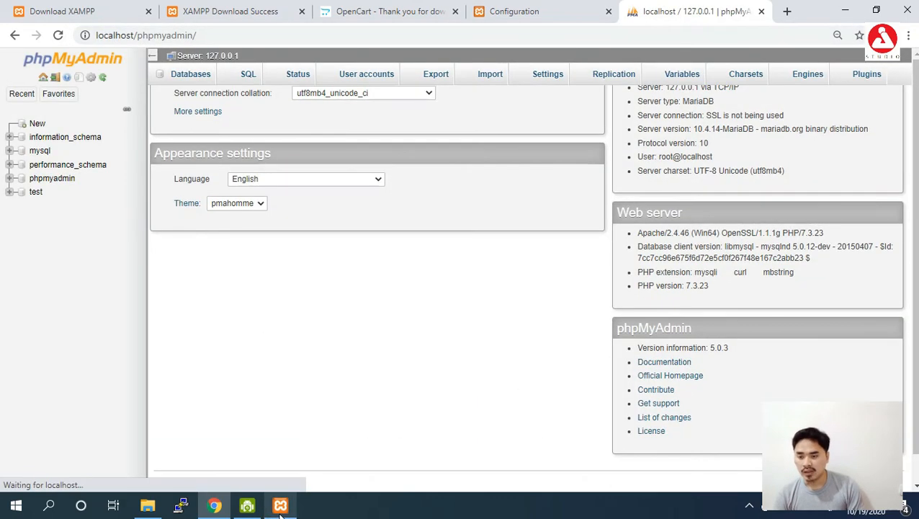
- Check the XAMPP Control Panel twice, minimizing it each time
click(280, 505)
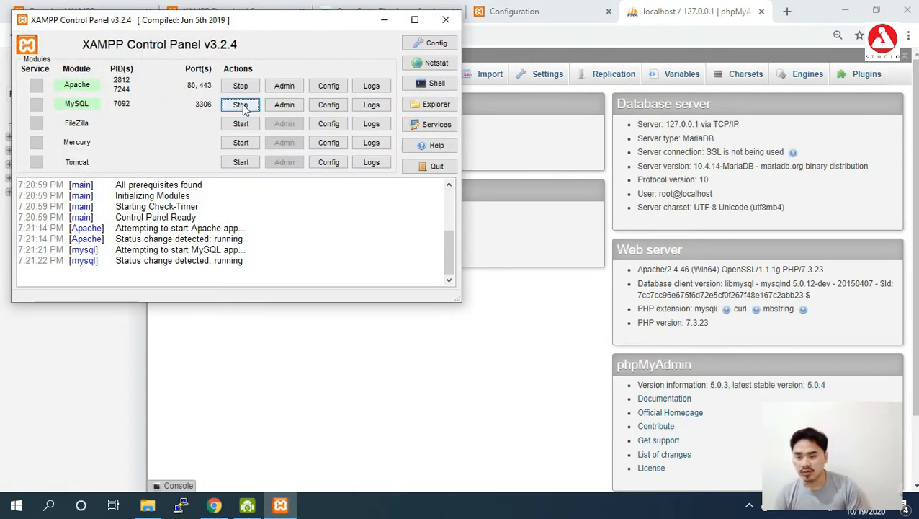
click(384, 19)
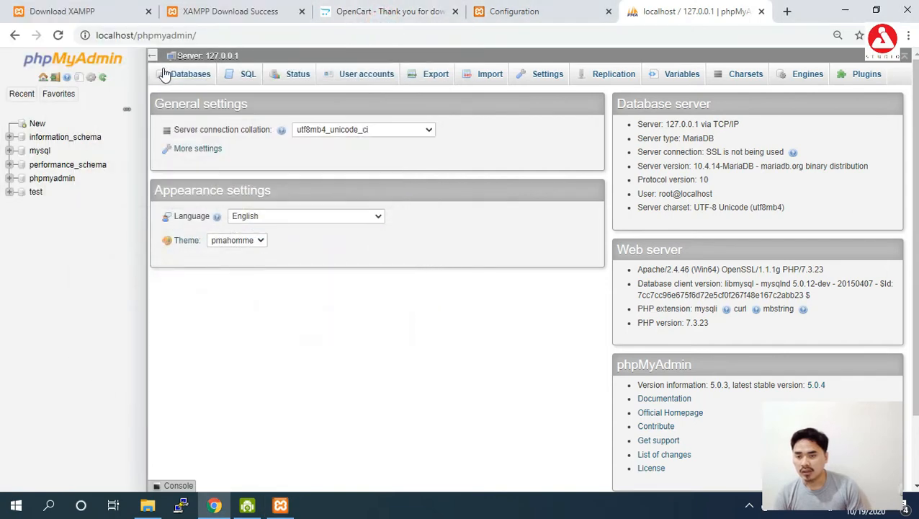
click(193, 35)
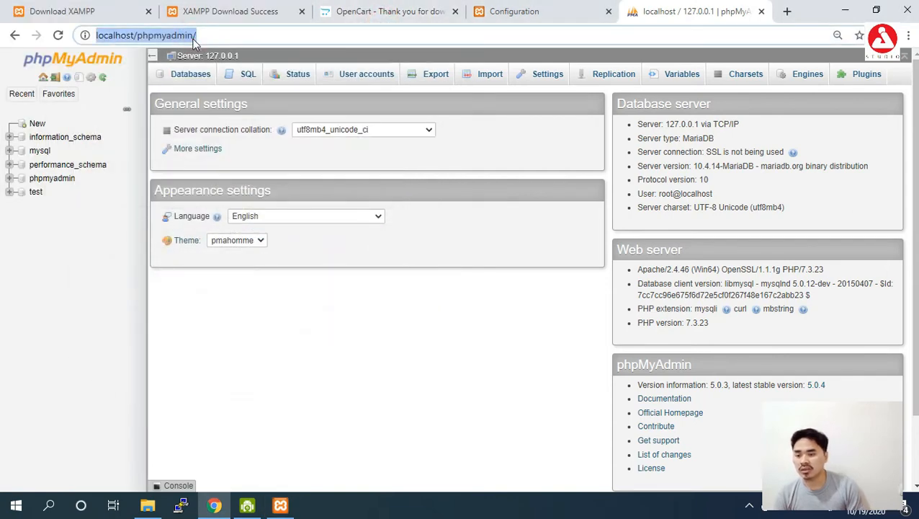
click(280, 505)
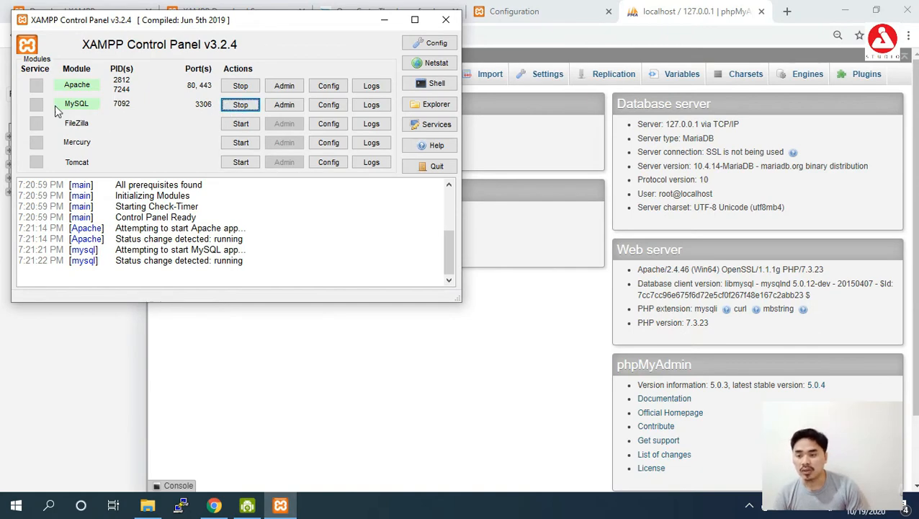
click(384, 25)
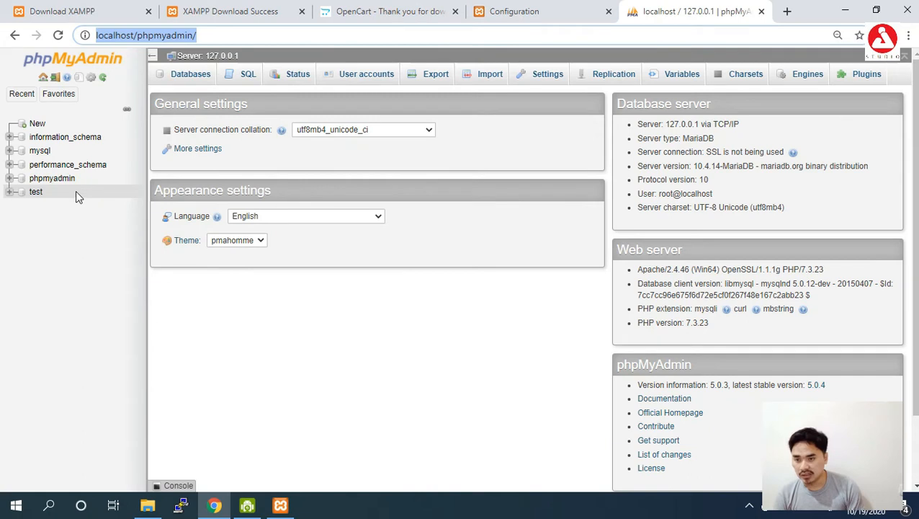
- Create an empty database named dokadoku from phpMyAdmin's Databases page
click(200, 78)
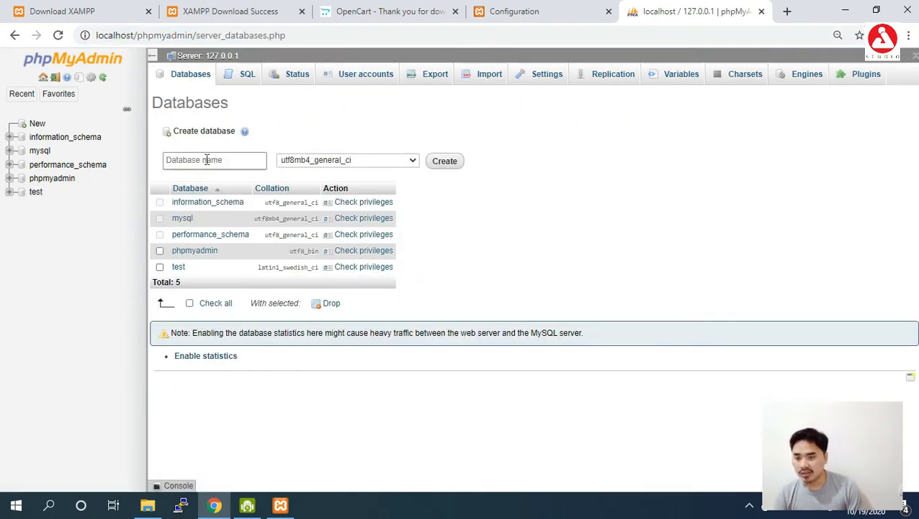
click(207, 160)
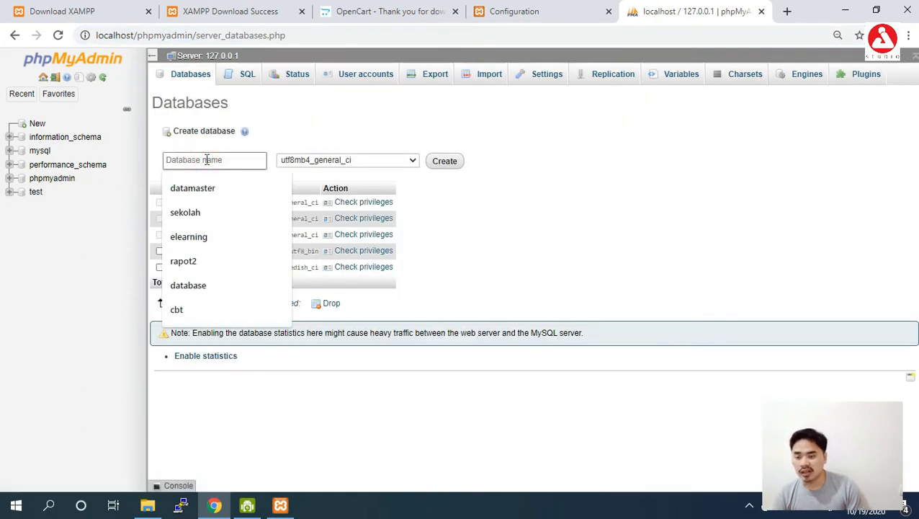
text(d)
key(BackSpace)
text(dok)
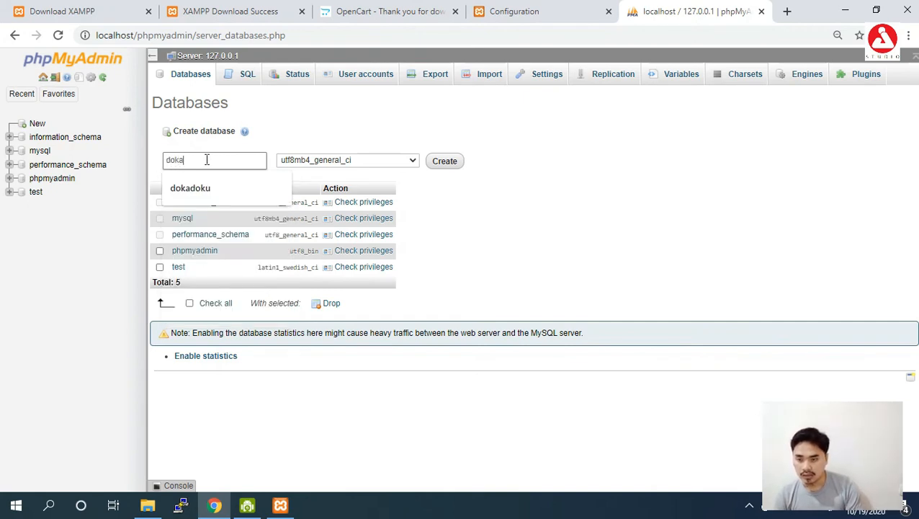
text(a)
key(Down)
key(Return)
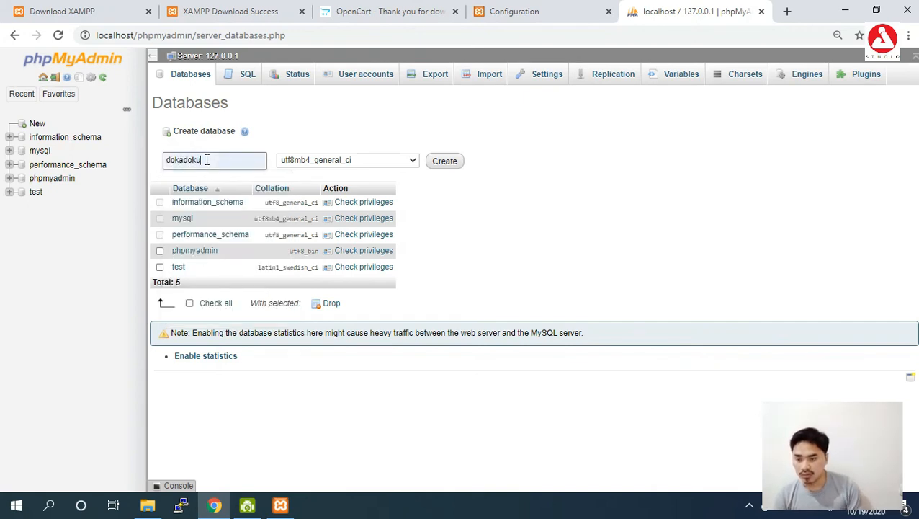
click(445, 162)
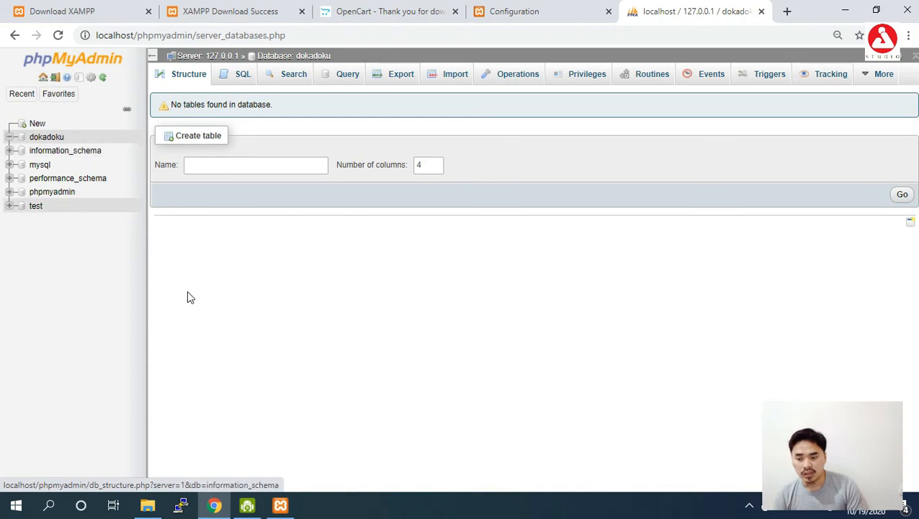
click(539, 14)
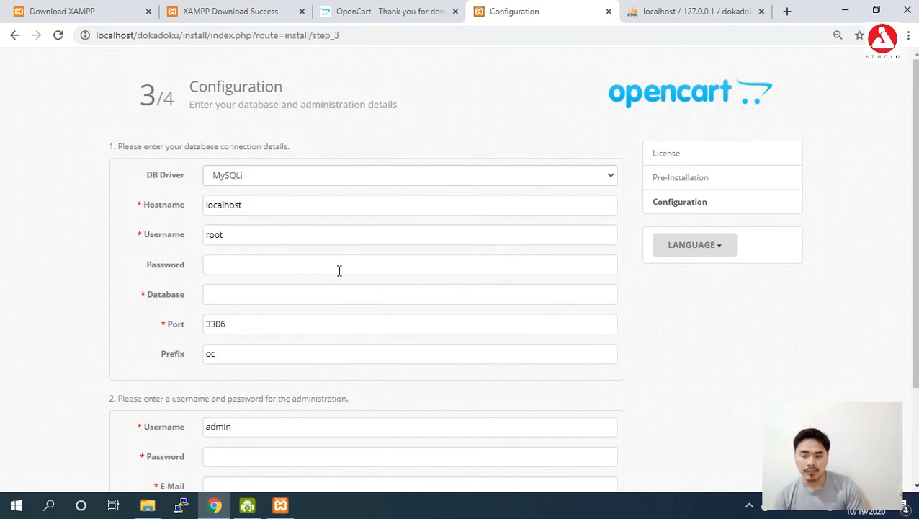
- Keep hostname localhost and username root, and enter dokadoku as the database name
scroll(353, 270, down, 1)
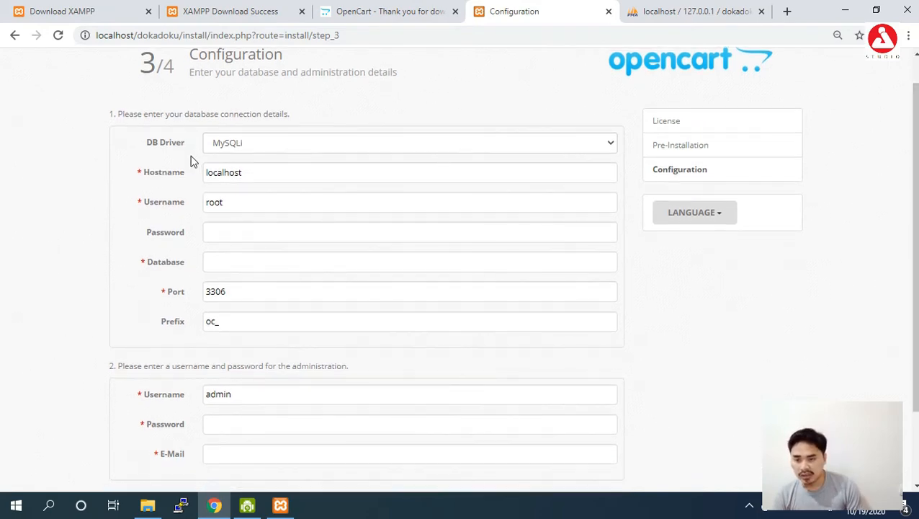
double_click(250, 176)
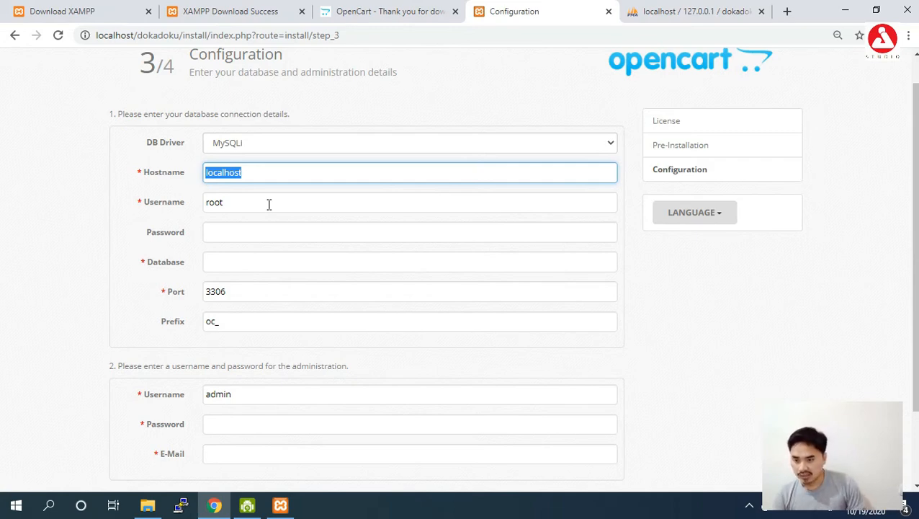
double_click(269, 205)
click(234, 234)
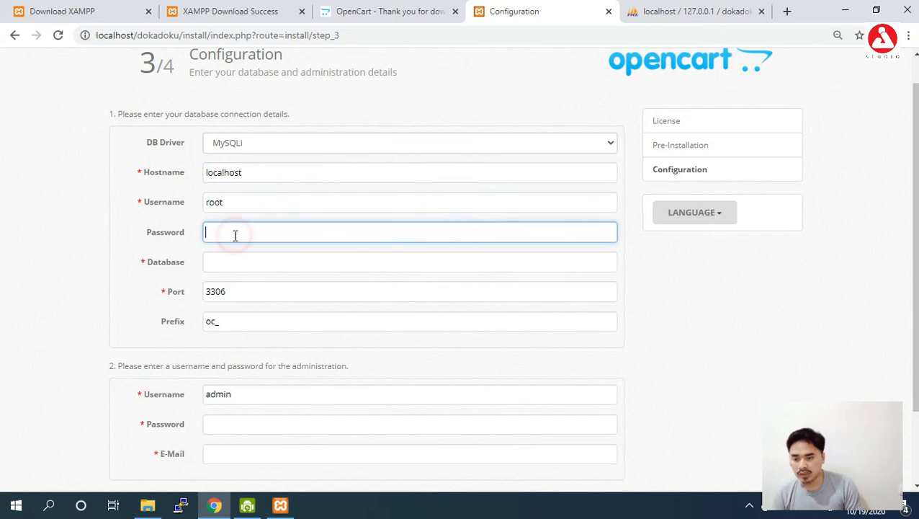
click(693, 12)
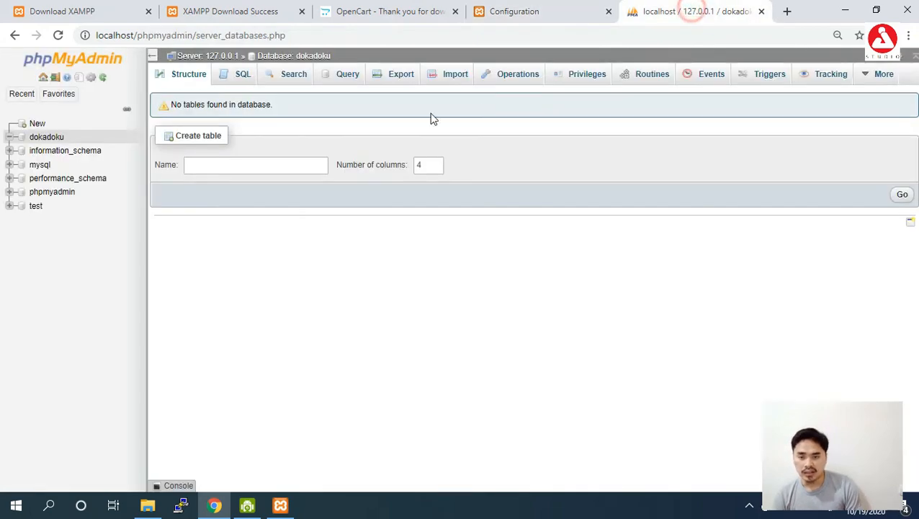
click(531, 15)
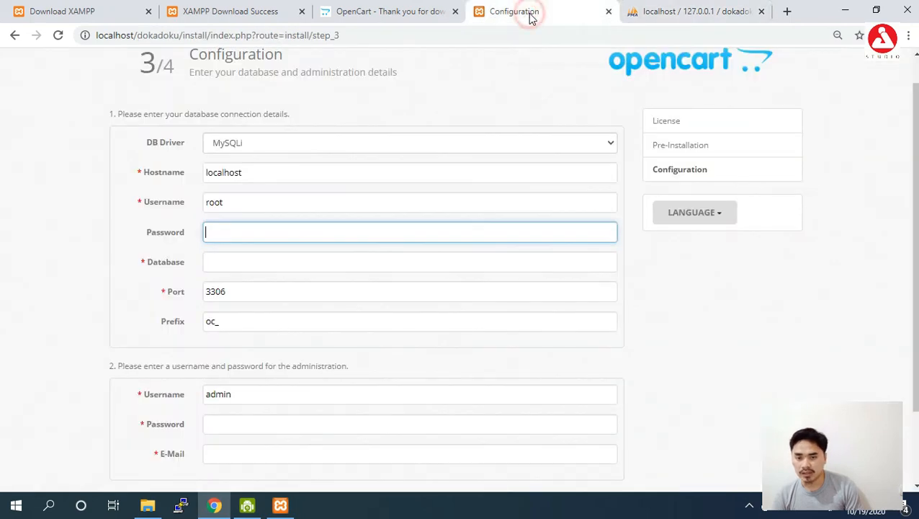
click(227, 264)
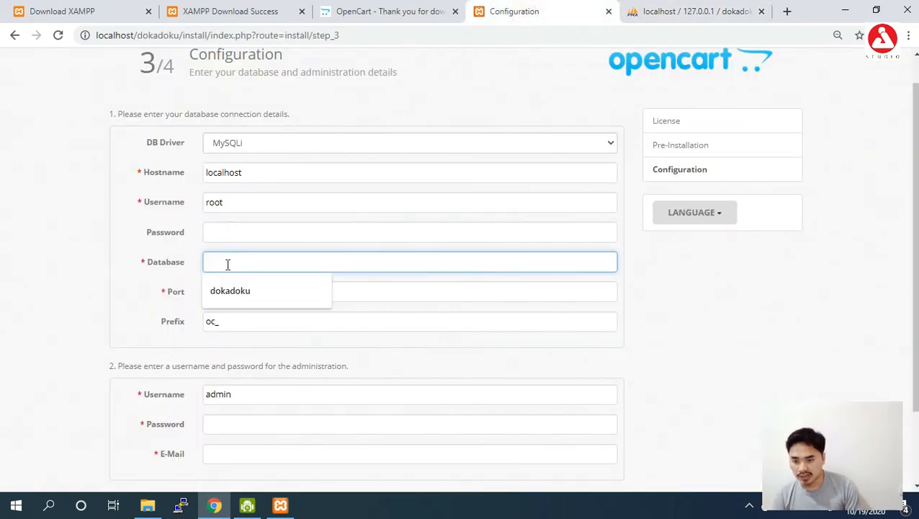
click(240, 291)
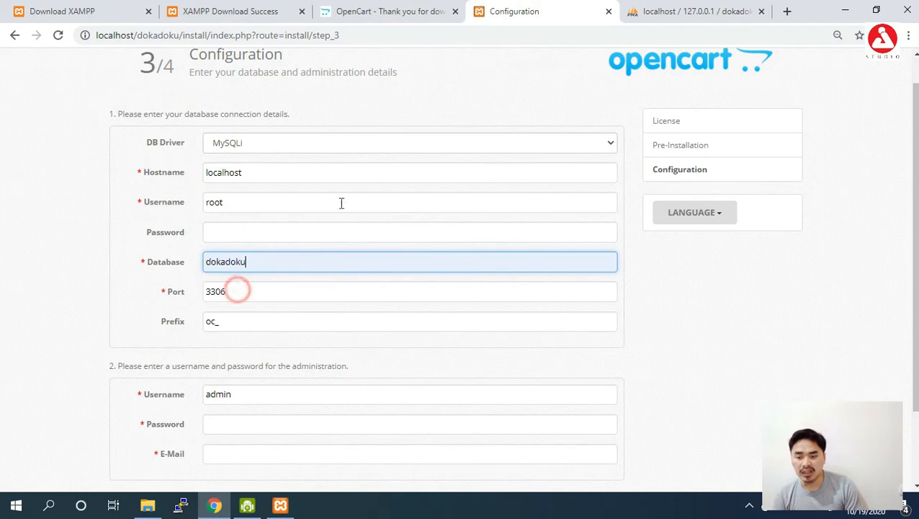
- Cross-check dokadoku against phpMyAdmin and confirm port 3306 and table prefix oc_
click(670, 11)
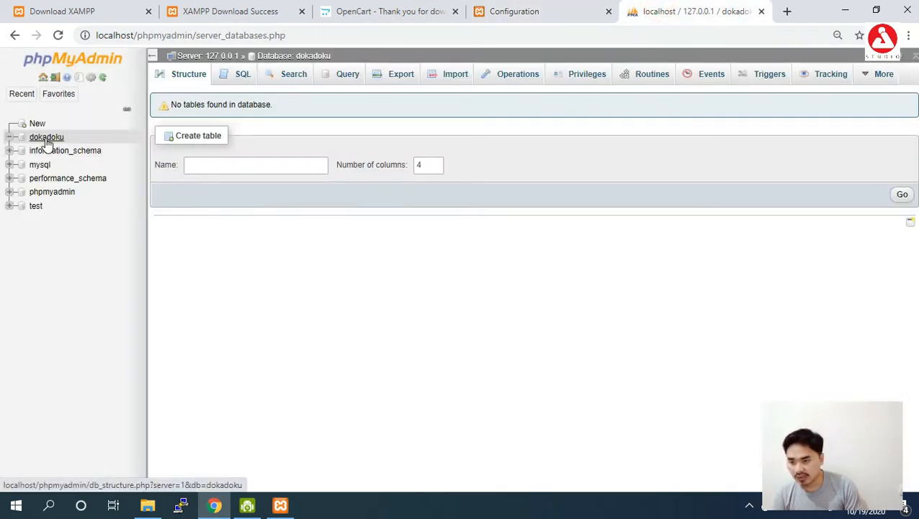
click(511, 14)
drag(253, 264, 191, 264)
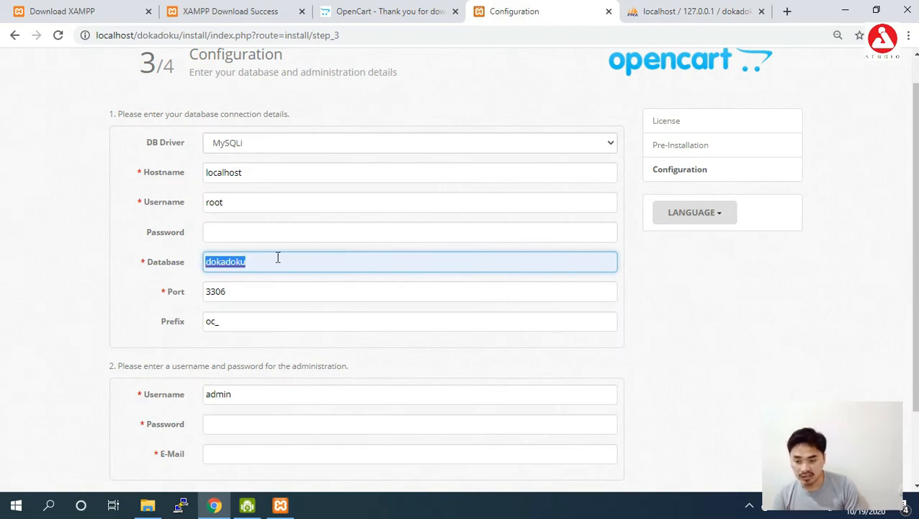
click(677, 11)
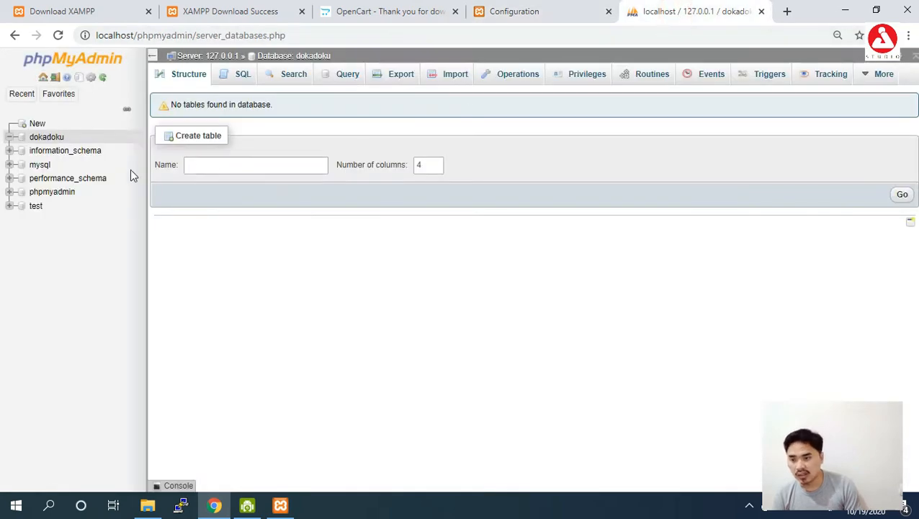
click(474, 17)
click(253, 293)
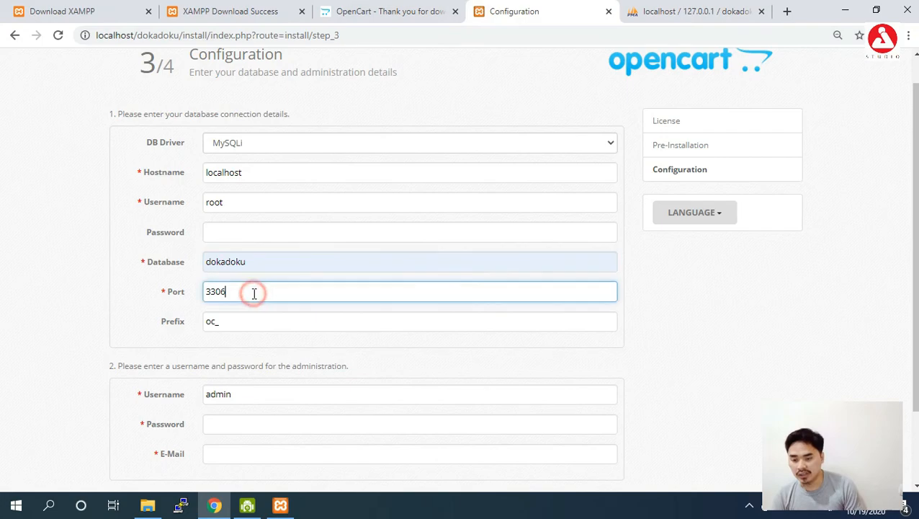
click(284, 506)
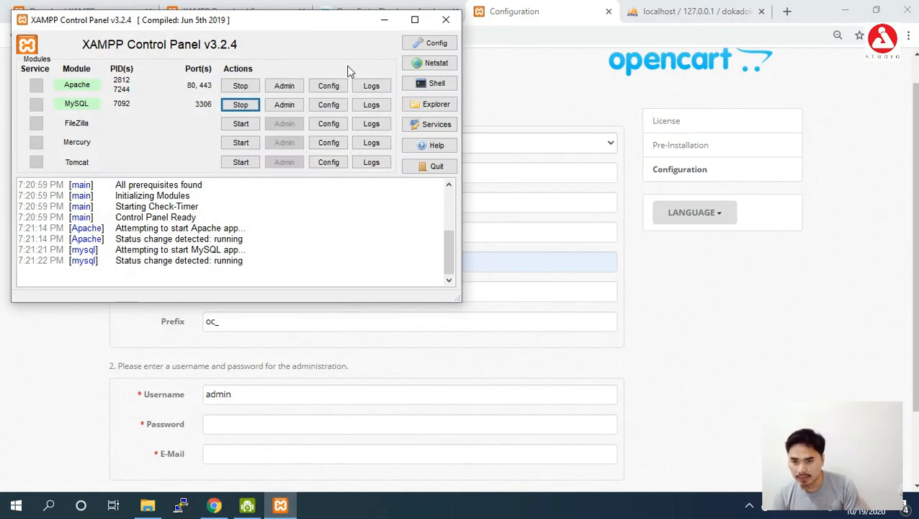
click(383, 20)
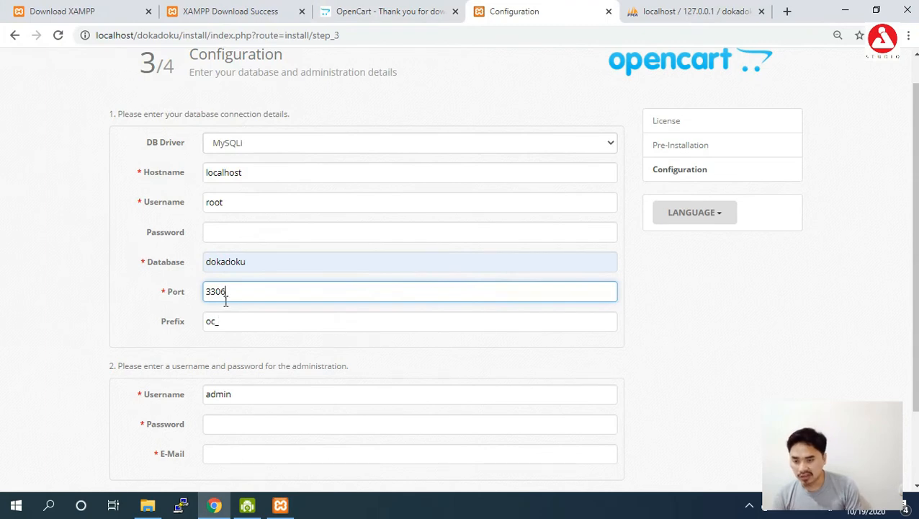
double_click(226, 320)
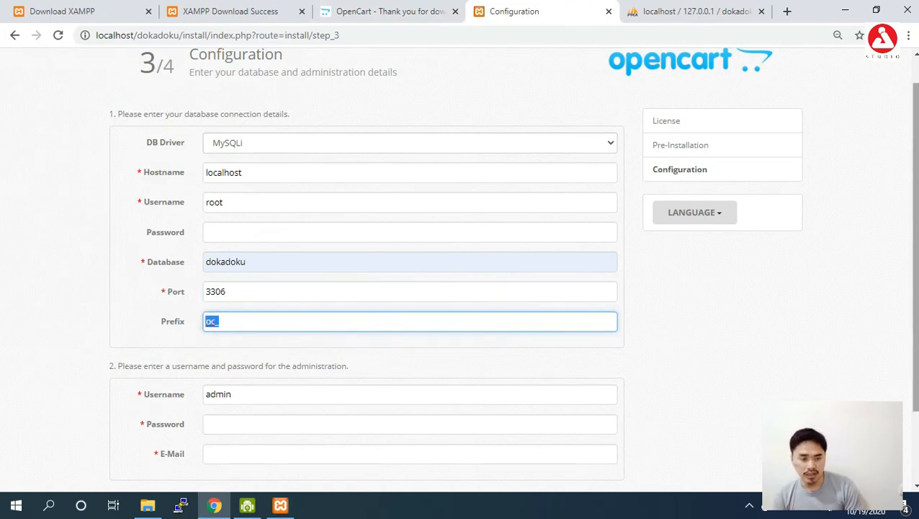
scroll(858, 245, down, 2)
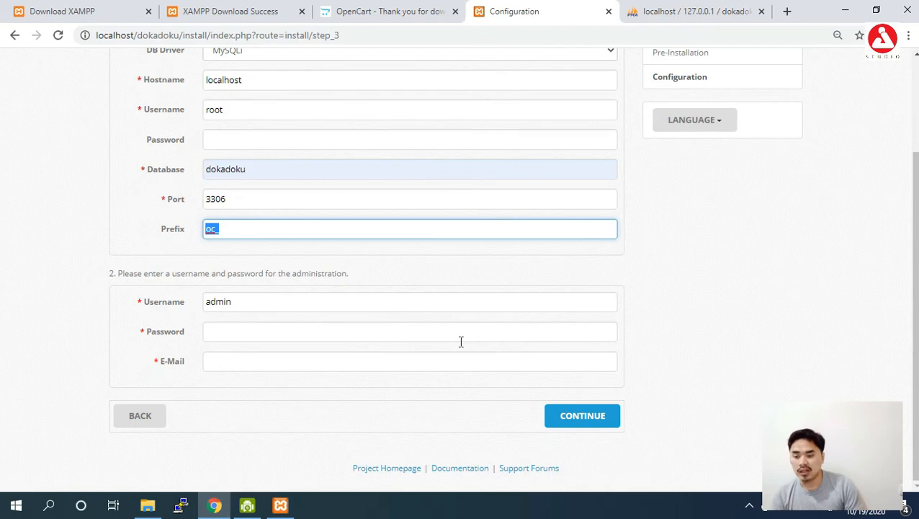
- Enter the administrator password and e-mail address, then submit to complete the installation
click(252, 302)
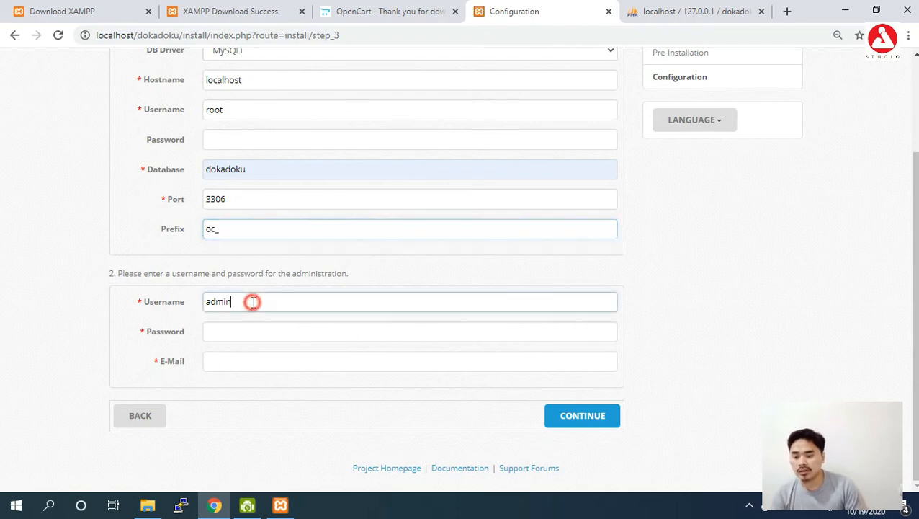
click(236, 334)
text(admin)
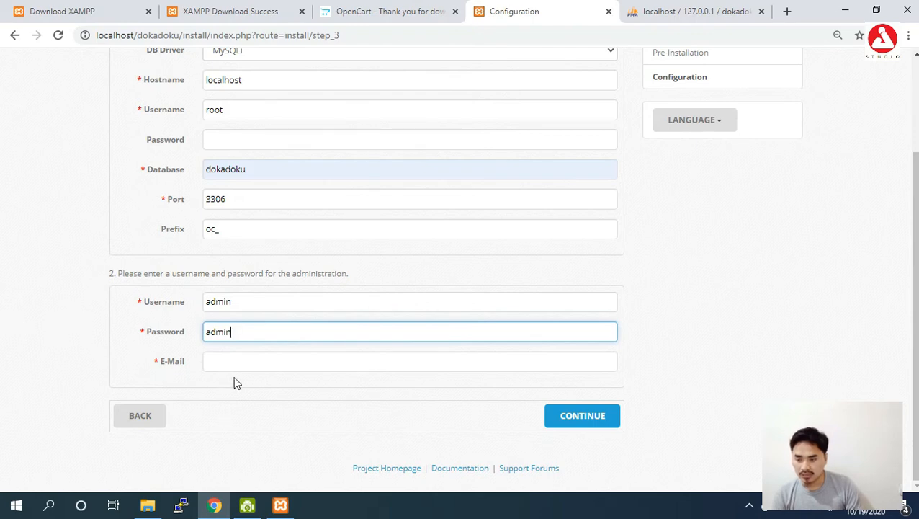
click(225, 361)
text(imam)
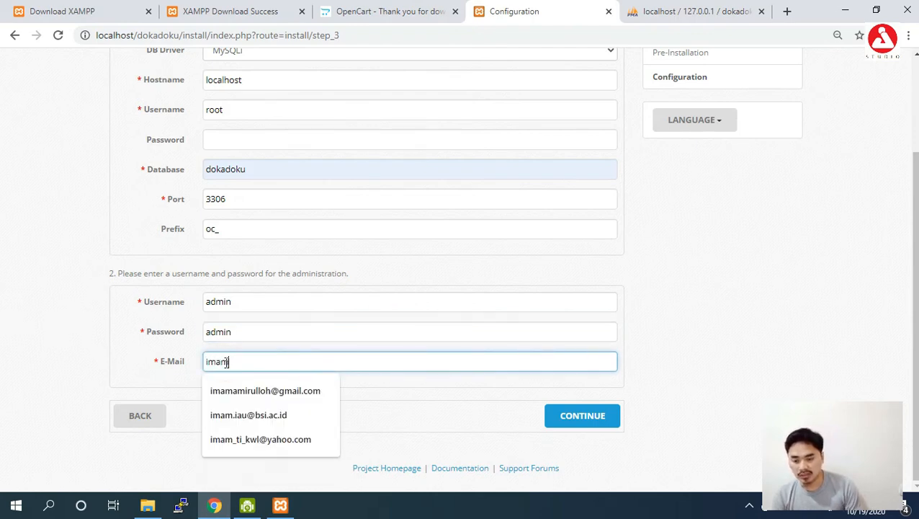
click(259, 390)
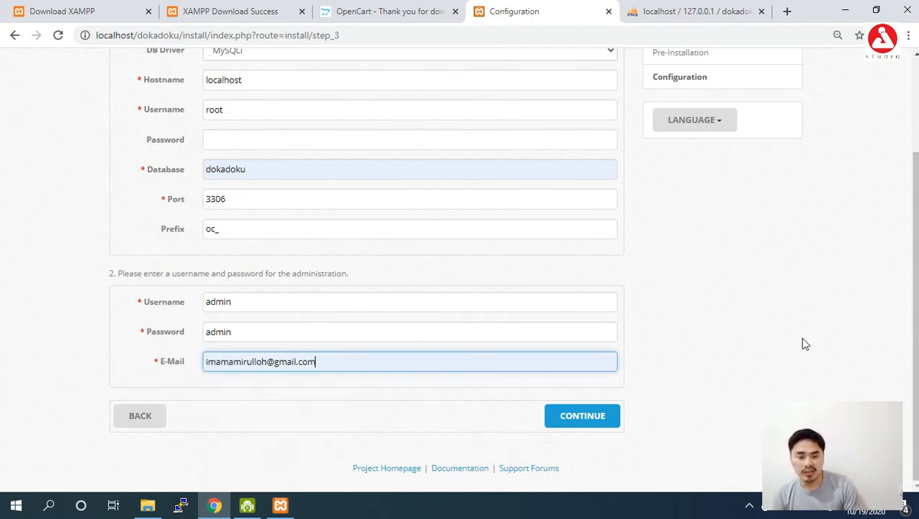
click(576, 428)
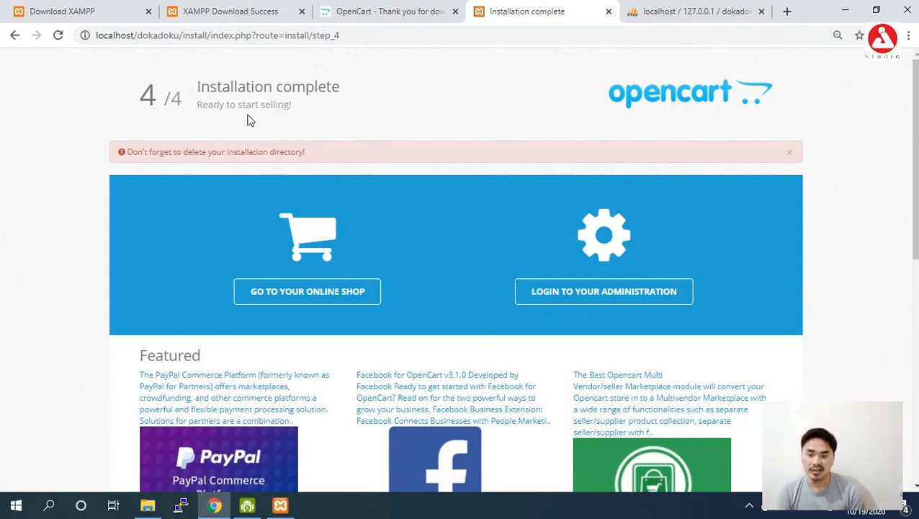
- On the Installation complete page, highlight the reminder to delete the installation directory, then clear the highlight
mouse_move(915, 111)
mouse_down()
mouse_move(914, 167)
mouse_move(914, 110)
mouse_up()
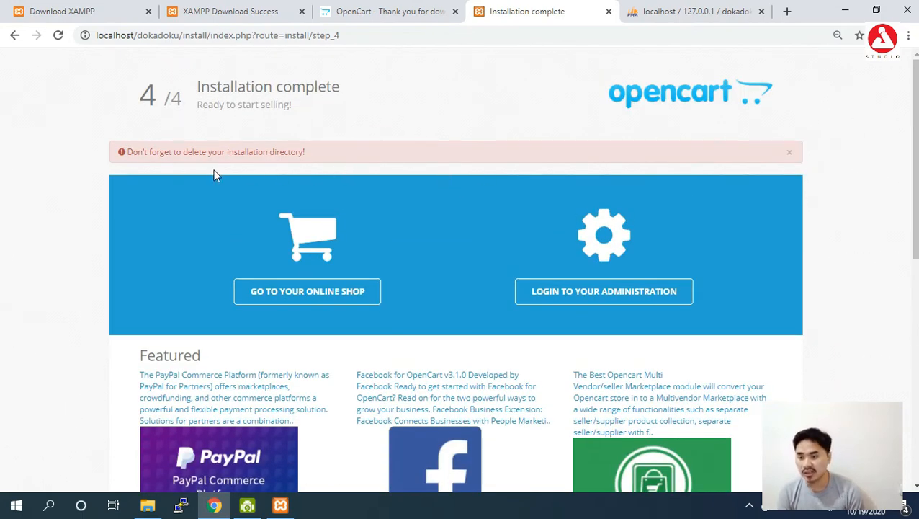
drag(118, 152, 280, 156)
click(244, 175)
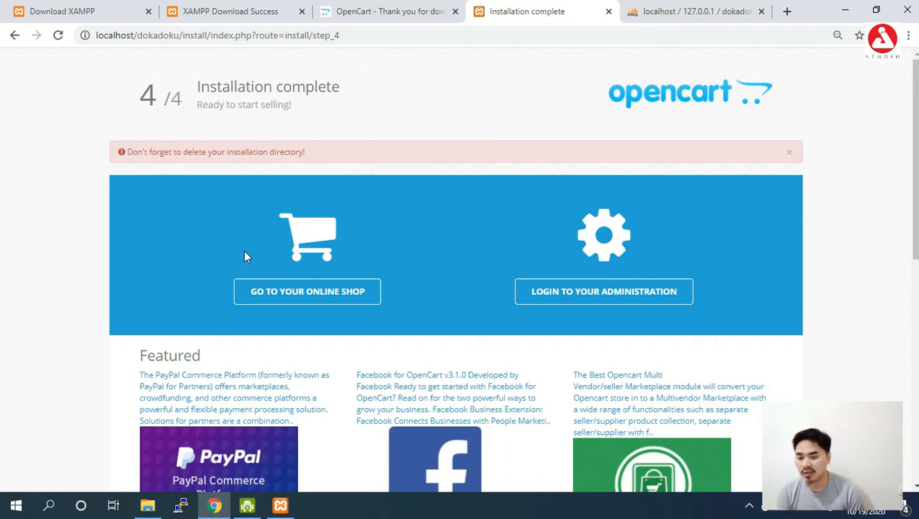
- Delete the install folder from C:\xampp1\htdocs\dokadoku in File Explorer and switch back to Chrome
click(148, 508)
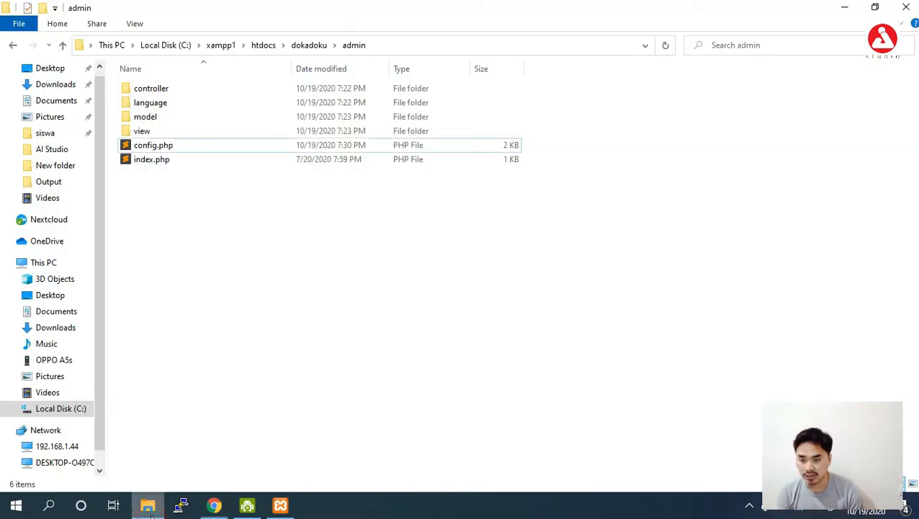
click(310, 46)
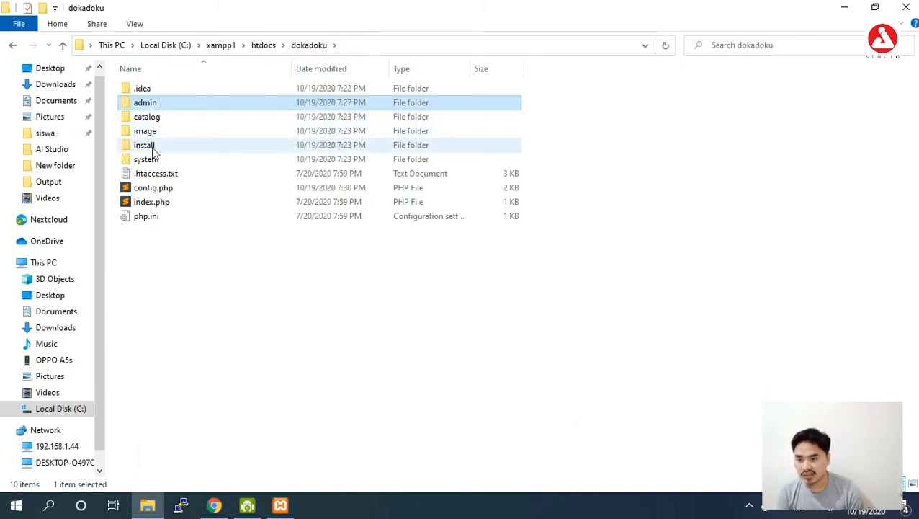
click(153, 149)
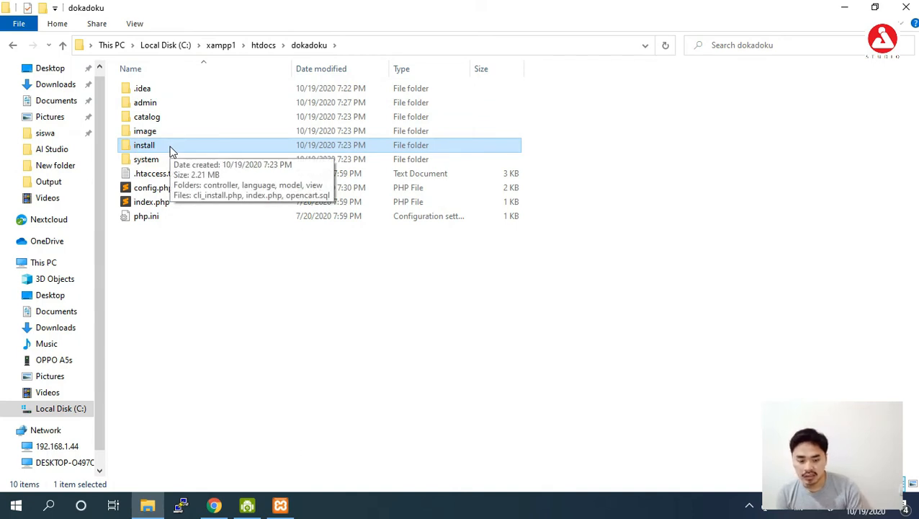
key(Delete)
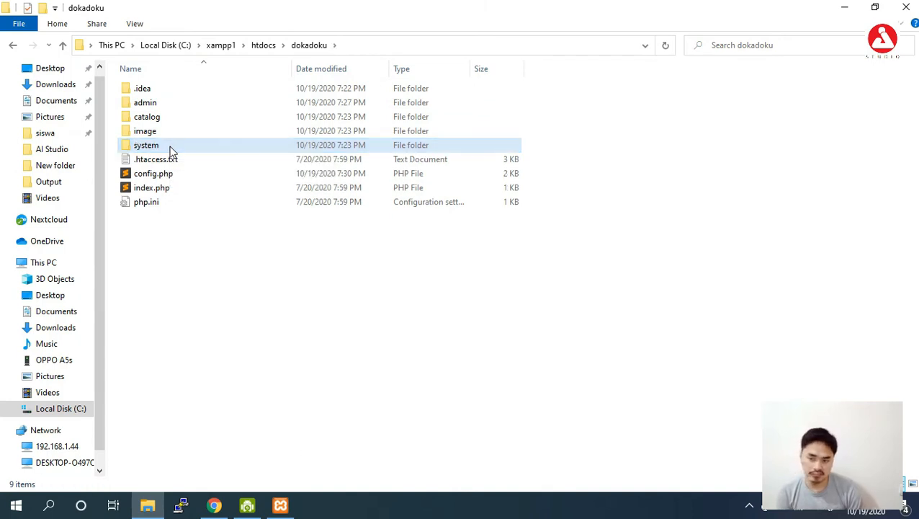
click(195, 295)
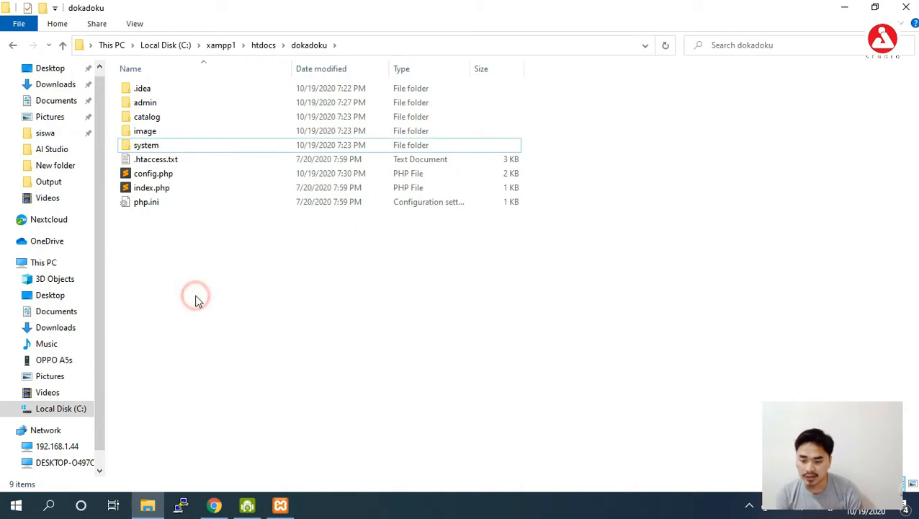
click(215, 507)
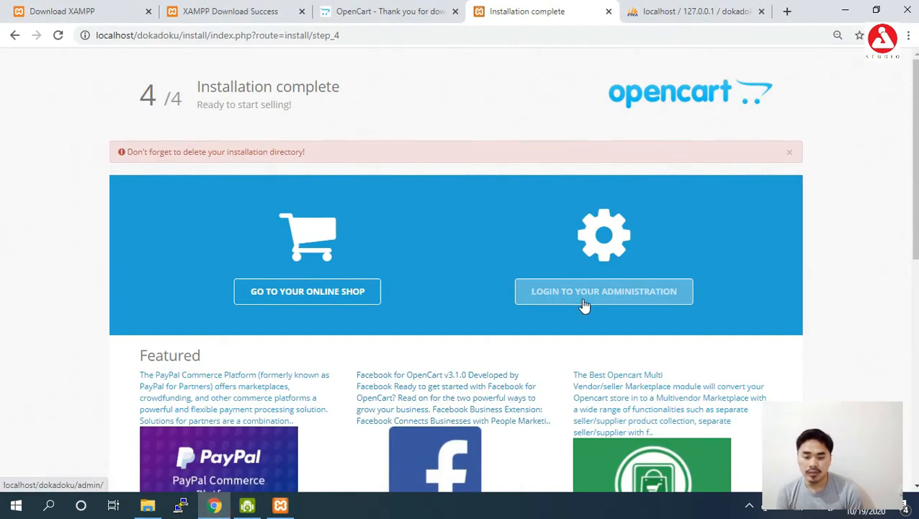
- Reload the install URL to confirm the installer is gone, then go back to the previous page
click(363, 35)
key(Return)
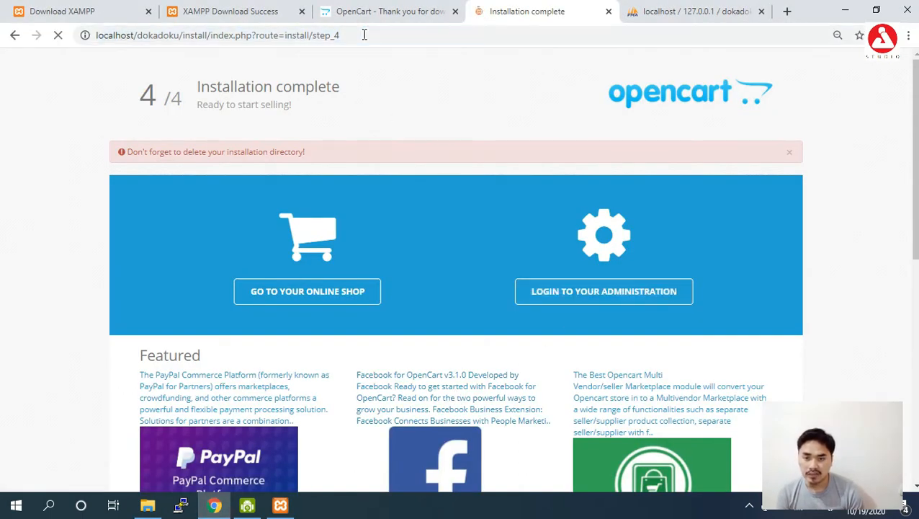
click(15, 35)
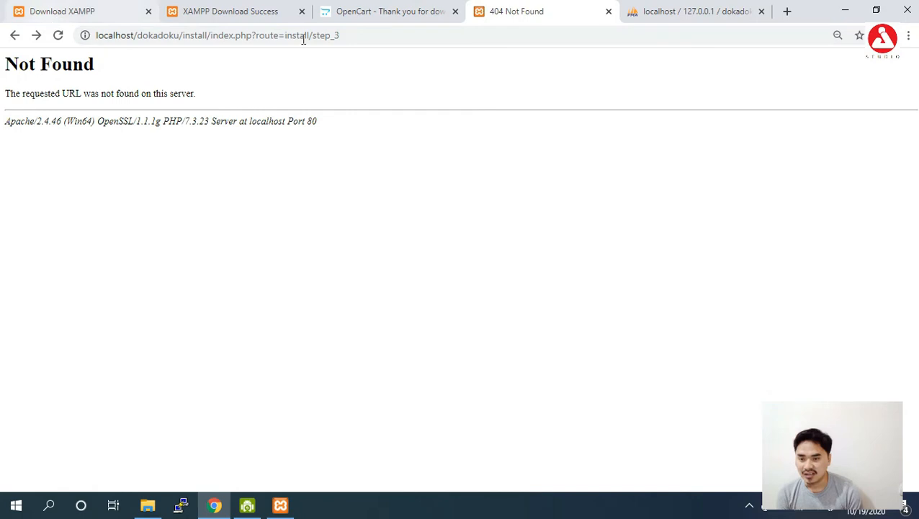
drag(365, 35, 191, 37)
- Restore the deleted install folder, reload the install page, and continue on the Upgrade screen
click(147, 505)
right_click(483, 288)
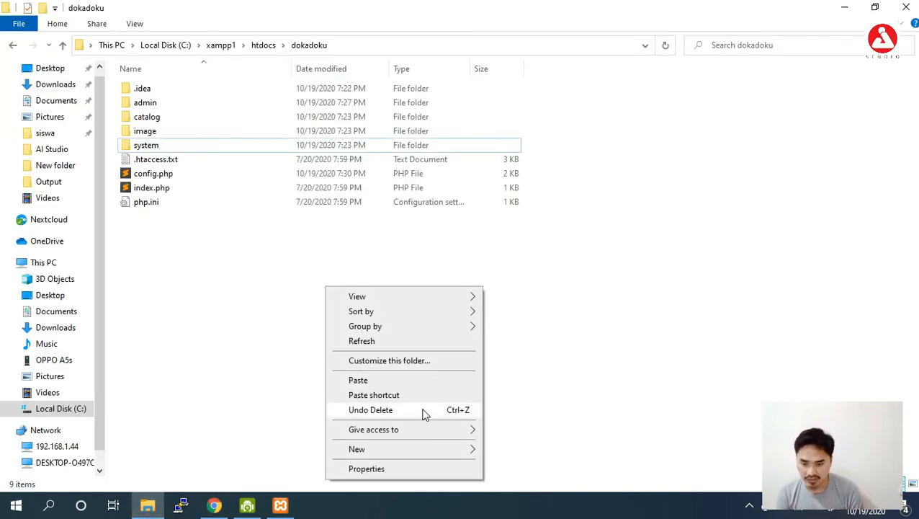
click(424, 412)
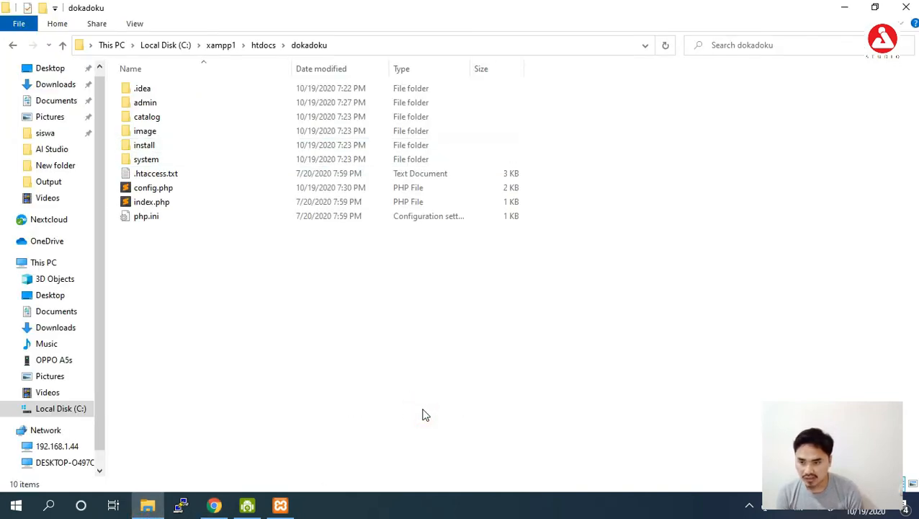
click(214, 505)
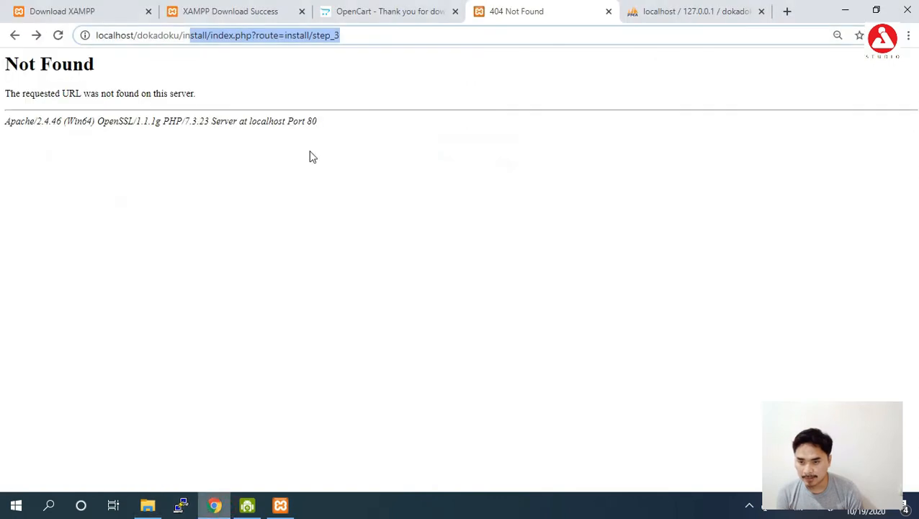
click(374, 39)
key(Return)
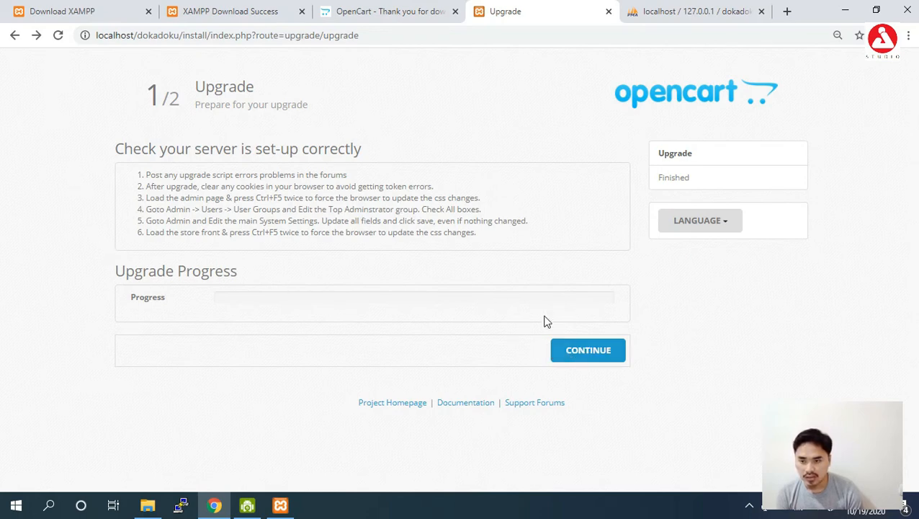
click(600, 353)
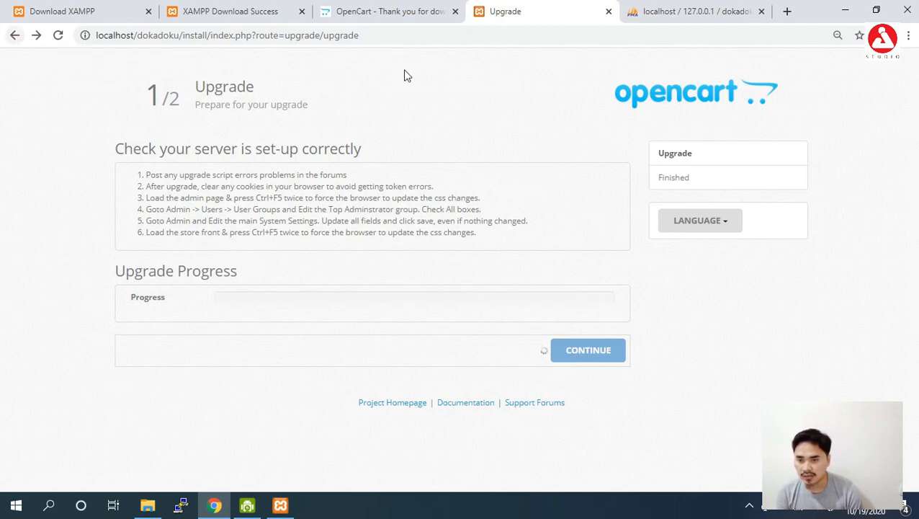
drag(371, 36, 182, 36)
- Delete the install folder again from htdocs\dokadoku via its right-click menu, then return to Chrome
click(148, 506)
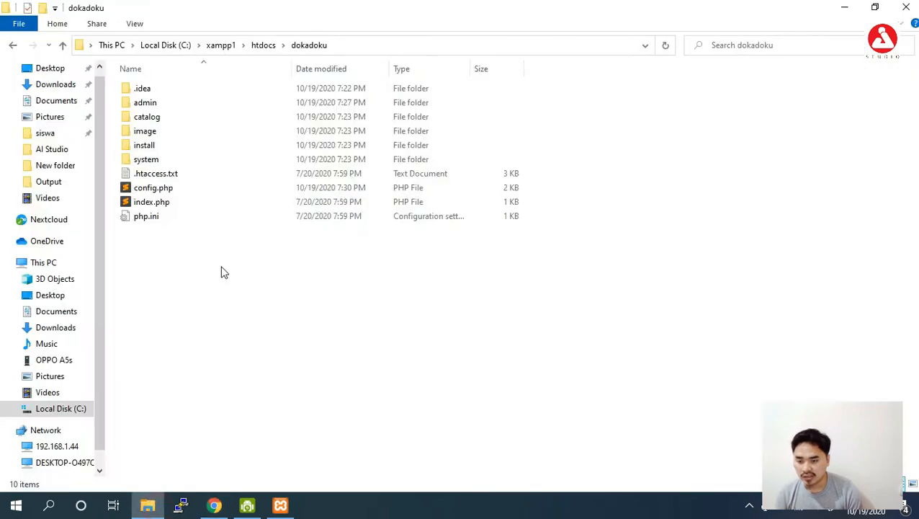
click(180, 145)
right_click(180, 145)
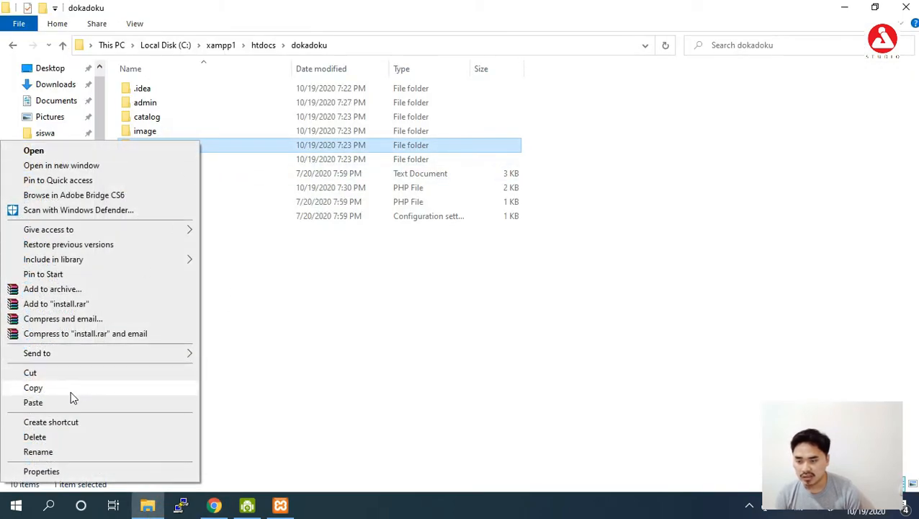
click(66, 434)
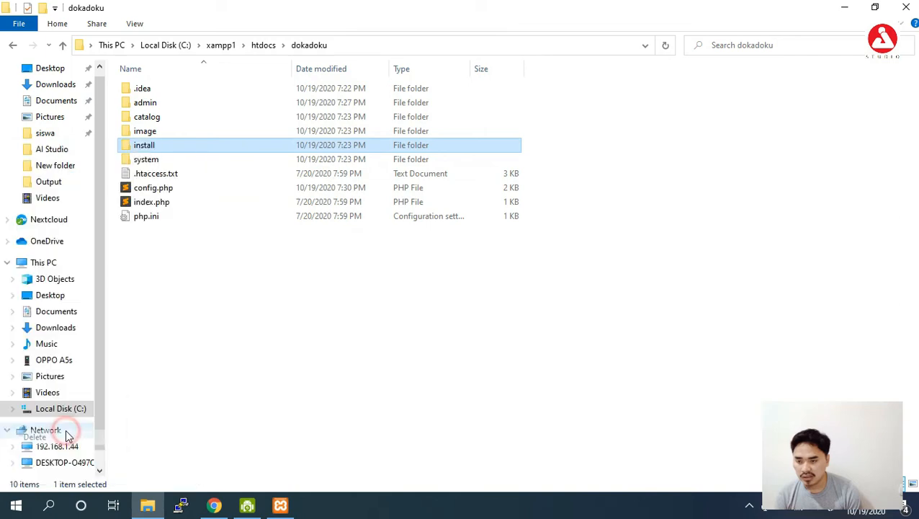
click(215, 506)
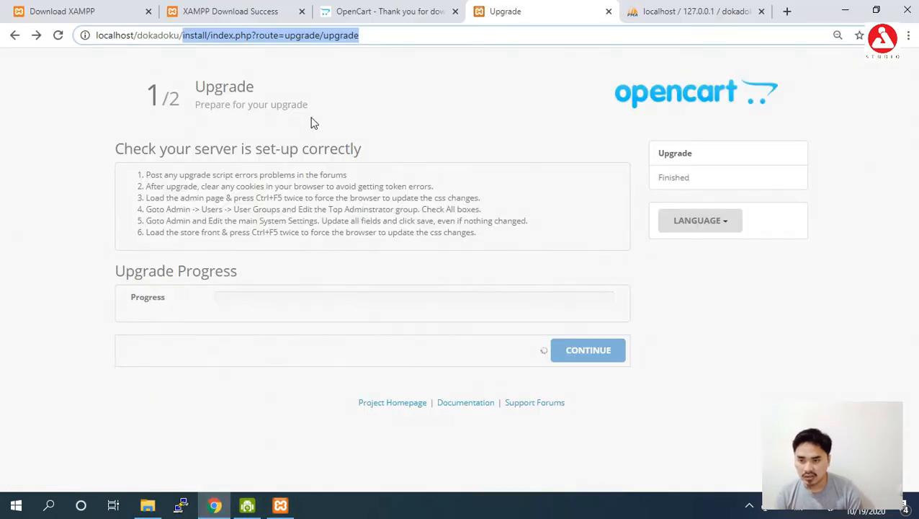
- Change the address to localhost/dokadoku/admin to load the admin login page
key(BackSpace)
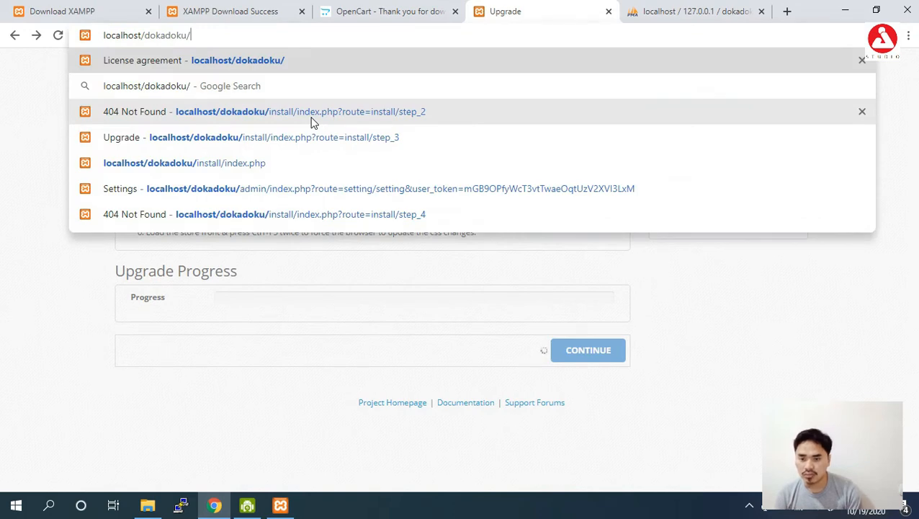
text(admin)
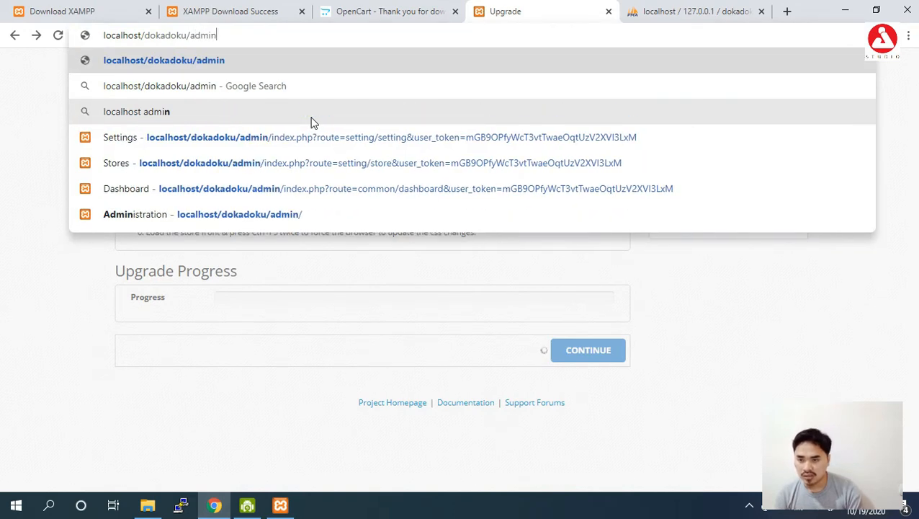
key(Return)
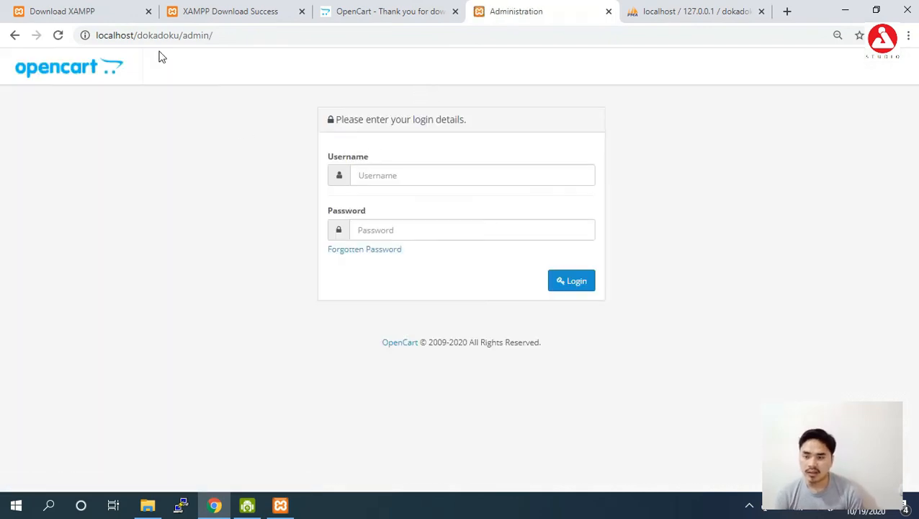
- Log in with username admin and the administrator password
click(374, 177)
click(236, 190)
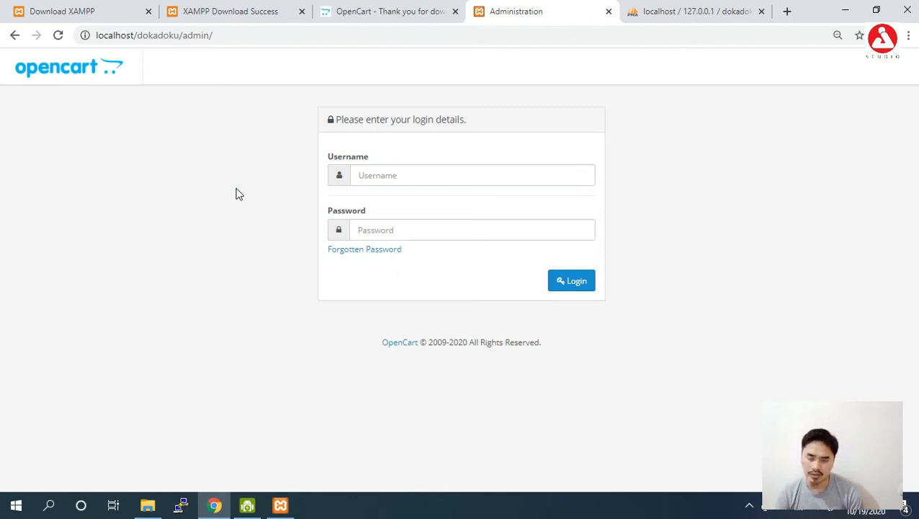
click(377, 178)
text(admin)
key(Tab)
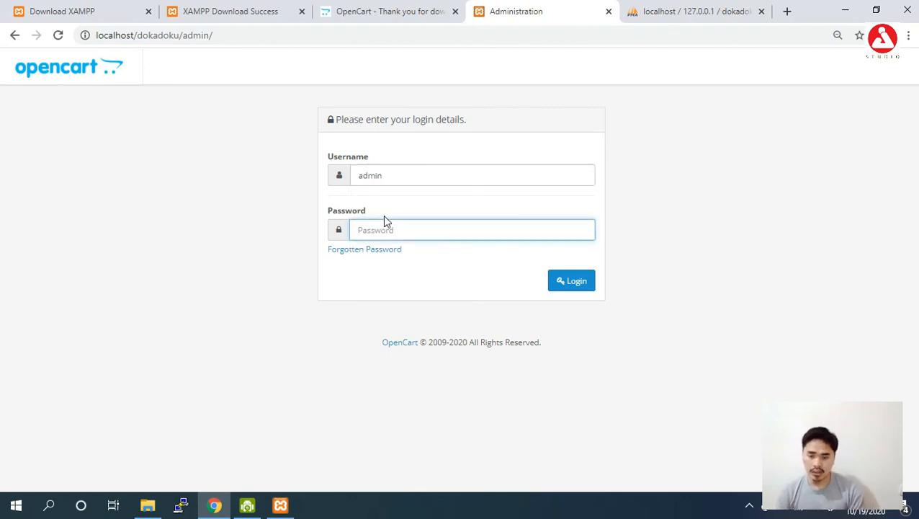
text(admin)
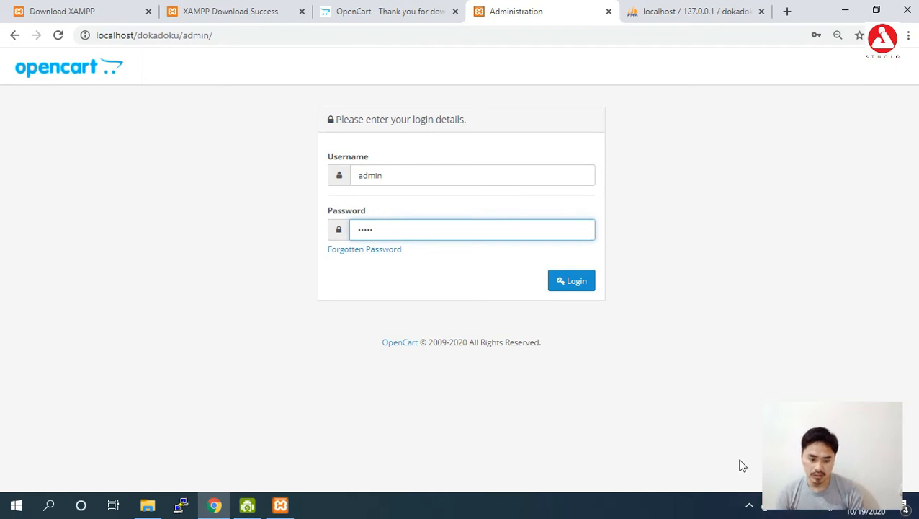
click(743, 503)
click(635, 434)
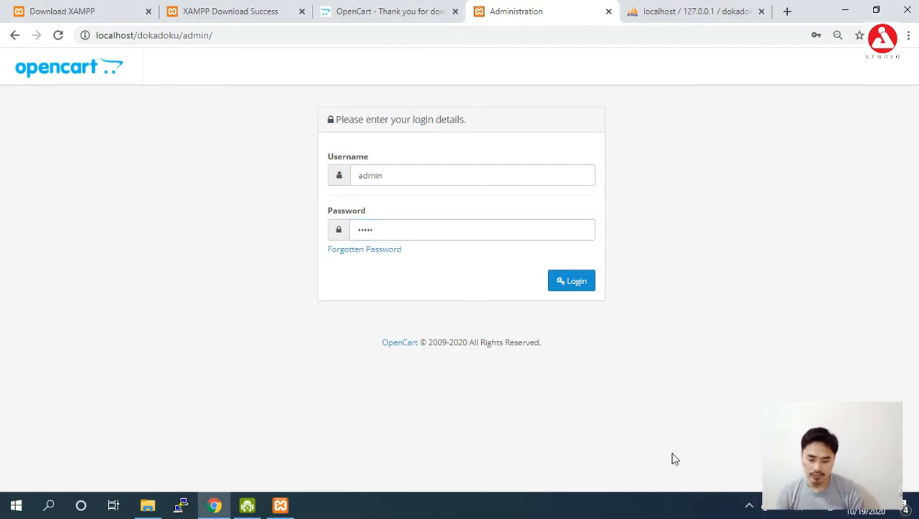
key(Tab)
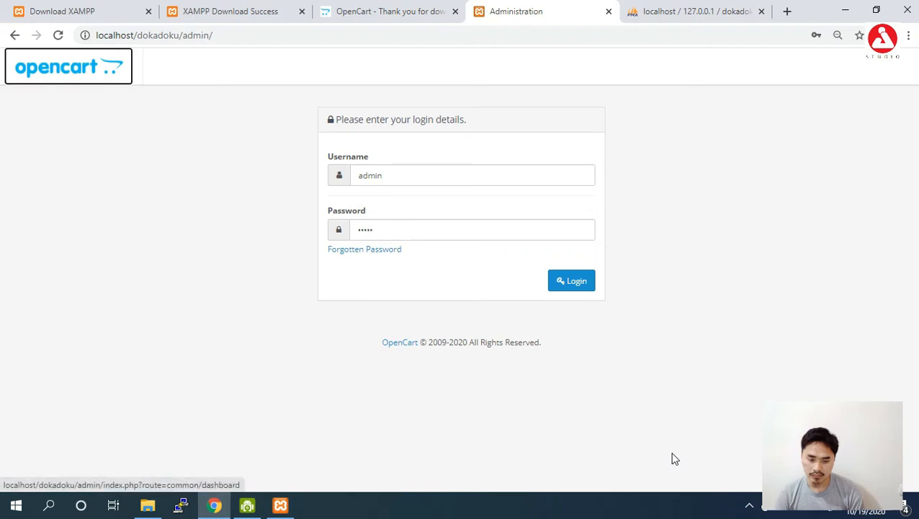
double_click(403, 232)
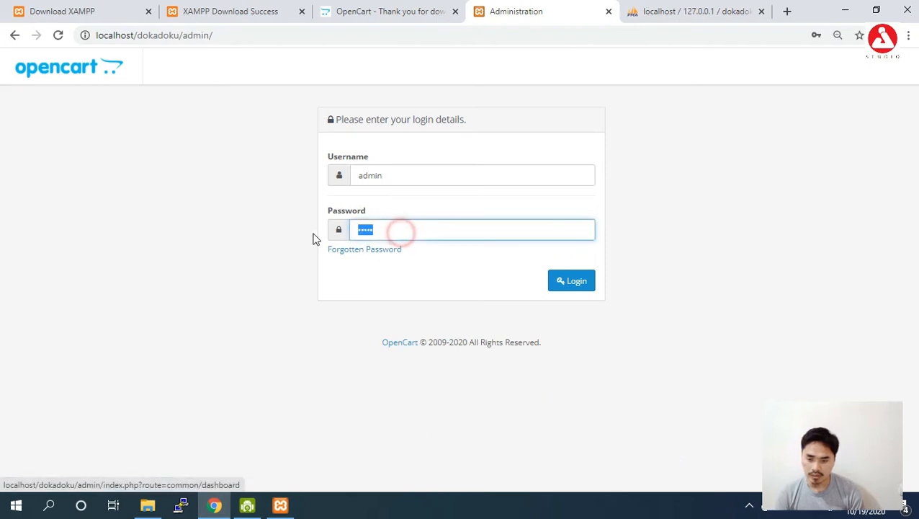
text(admin)
click(569, 280)
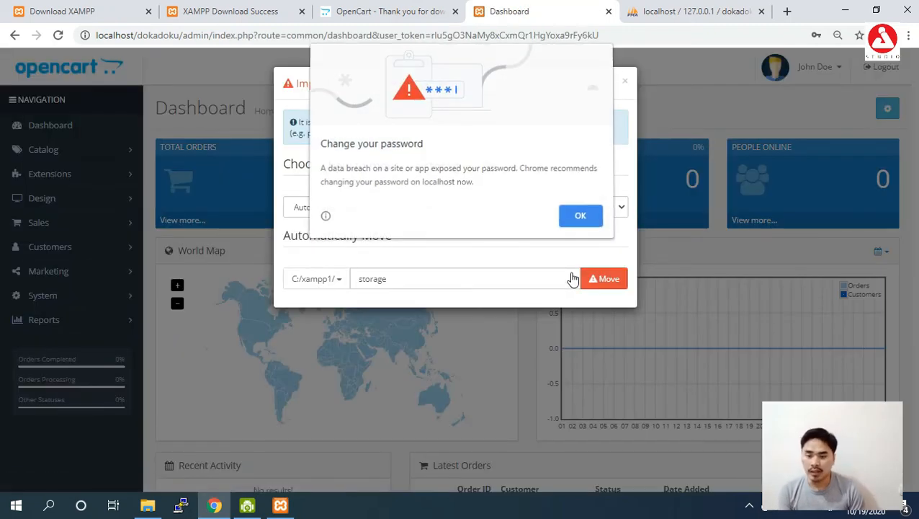
- Dismiss Chrome's password alert, automatically move the storage directory to C:/xampp1/storage, and close the notice
click(583, 217)
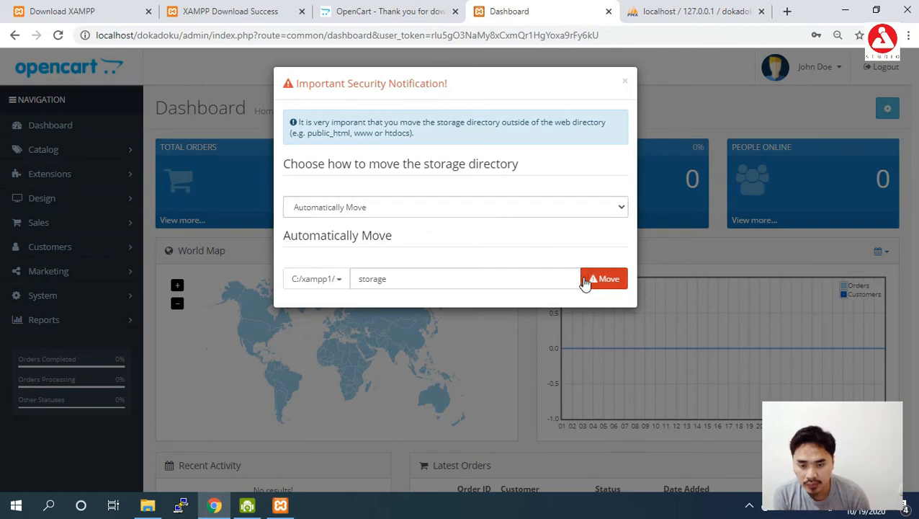
click(546, 210)
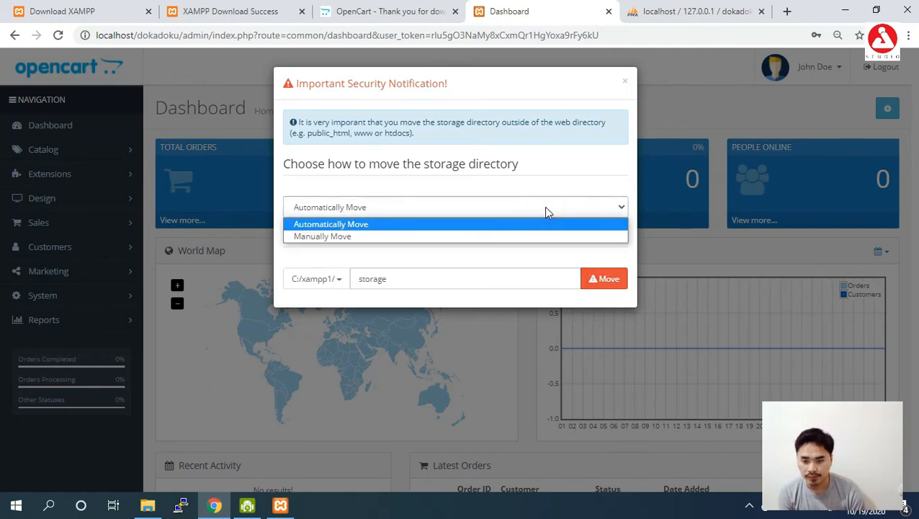
click(545, 207)
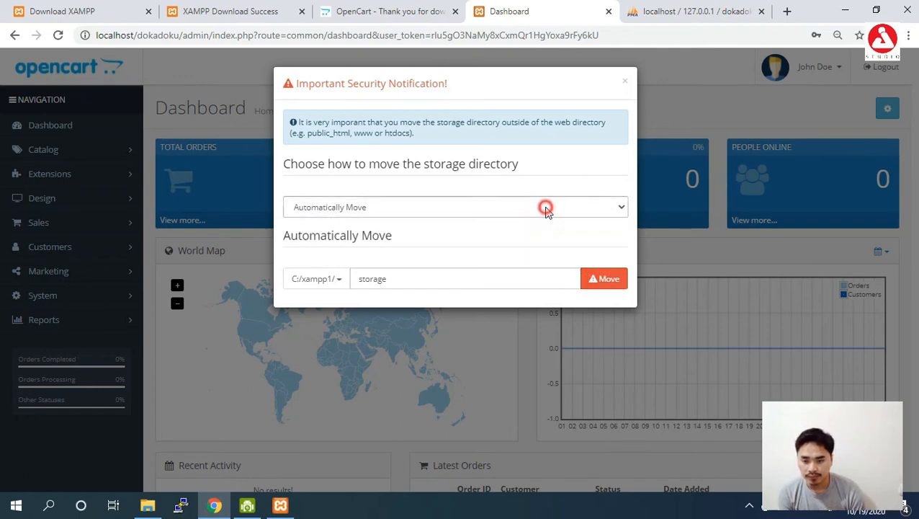
click(608, 281)
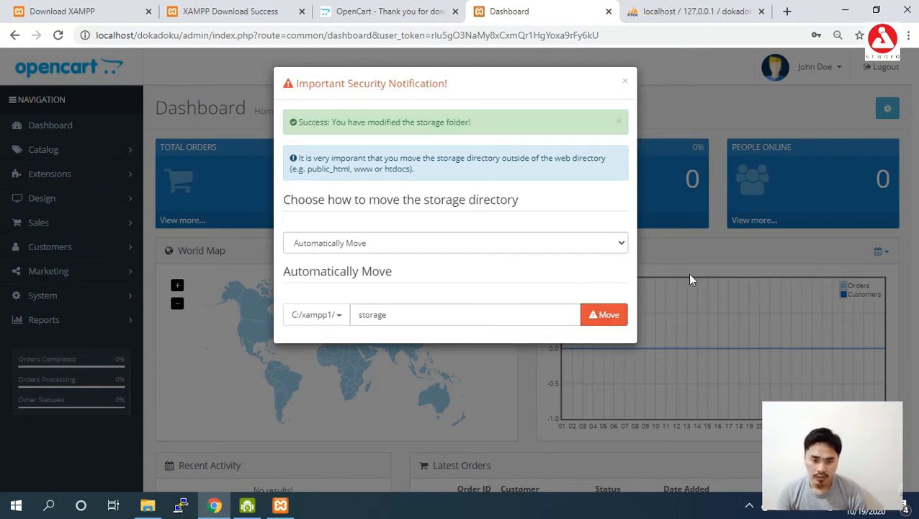
click(745, 506)
click(745, 506)
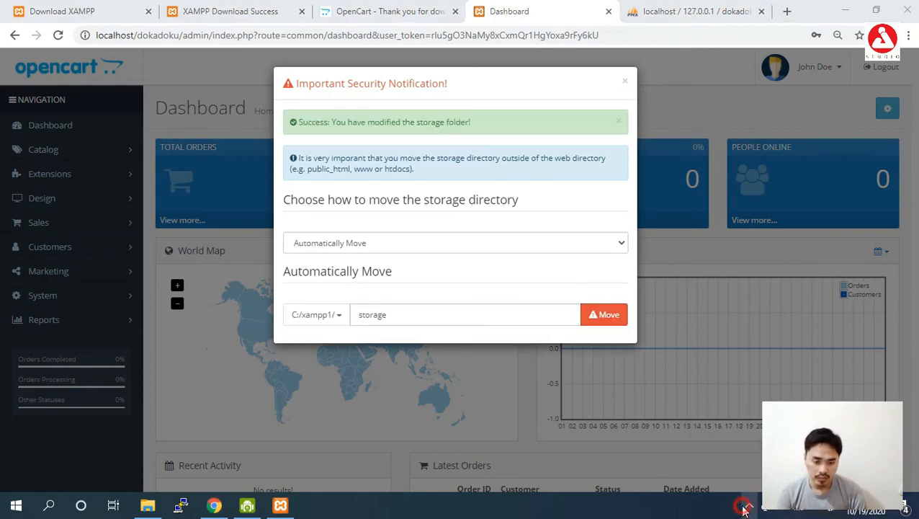
click(765, 440)
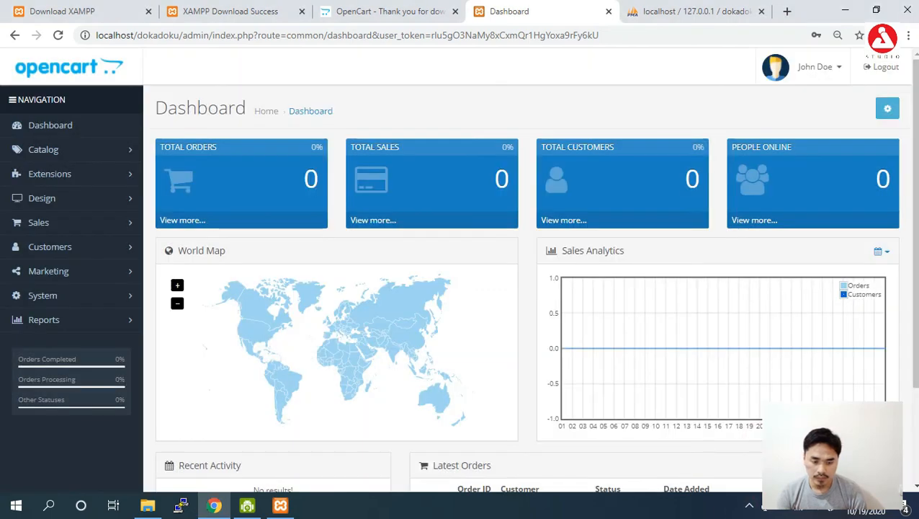
- Open System > Settings to show the Stores list with Your Store (Default)
click(770, 443)
click(214, 506)
scroll(504, 288, down, 3)
scroll(476, 133, up, 3)
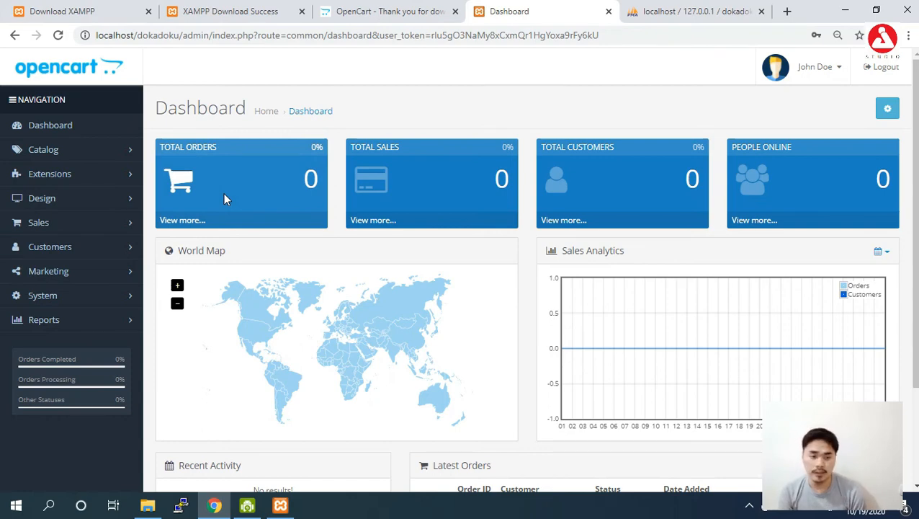
click(109, 303)
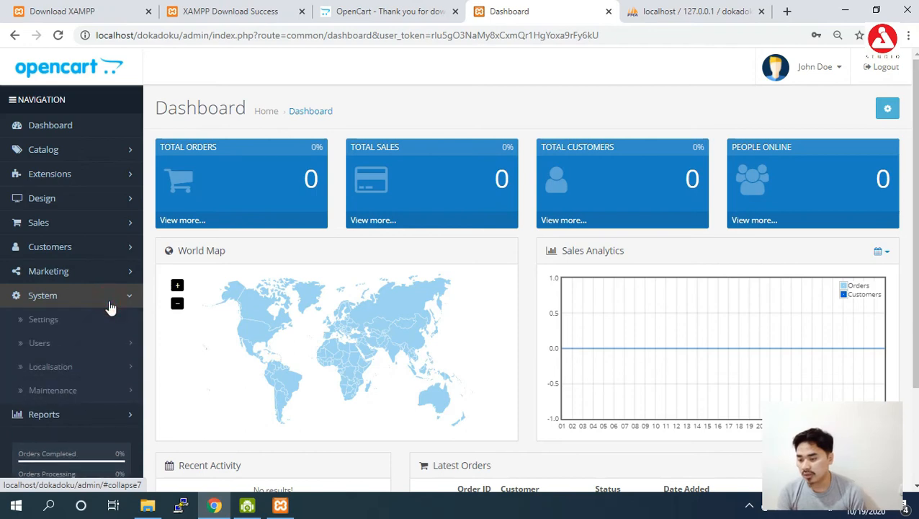
click(45, 323)
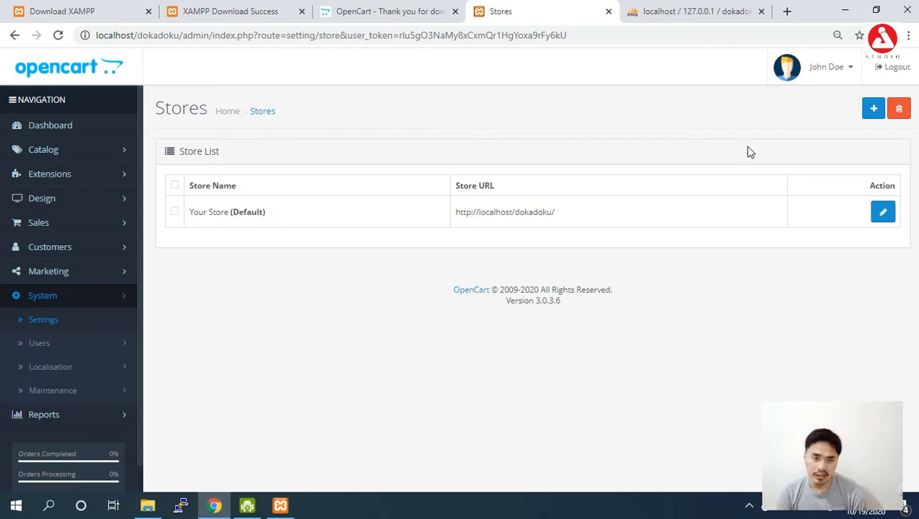
- In a new browser tab, start entering the localhost address
click(787, 12)
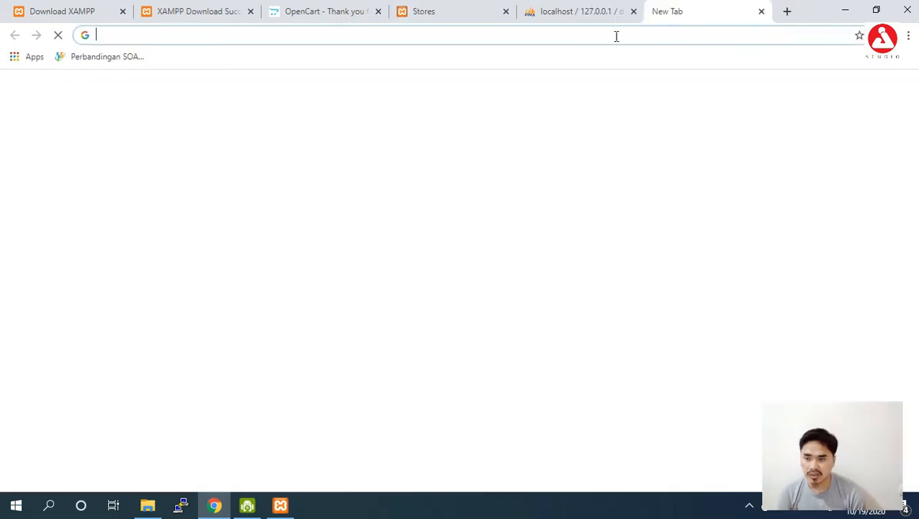
text(localhost/cbtypc/page/ujian/view/fe0c97c4a7d4fbc219ccabb4ba8c08d0d75d1975)
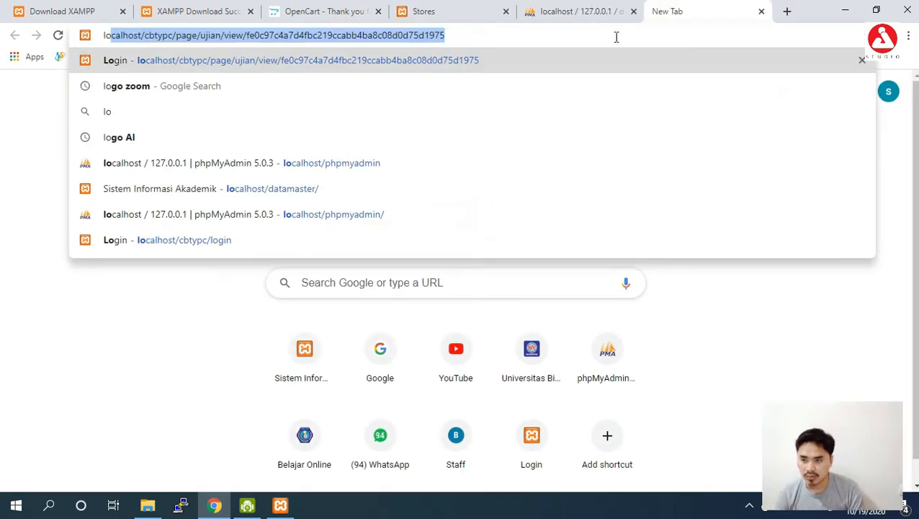
key(End)
key(BackSpace)
key(BackSpace)
key(BackSpace)
key(BackSpace)
key(BackSpace)
key(BackSpace)
key(BackSpace)
key(BackSpace)
key(BackSpace)
key(BackSpace)
key(BackSpace)
key(BackSpace)
key(BackSpace)
key(BackSpace)
key(BackSpace)
key(BackSpace)
key(BackSpace)
key(BackSpace)
key(BackSpace)
key(BackSpace)
key(BackSpace)
key(BackSpace)
key(BackSpace)
key(BackSpace)
key(BackSpace)
key(BackSpace)
key(BackSpace)
key(BackSpace)
key(BackSpace)
key(BackSpace)
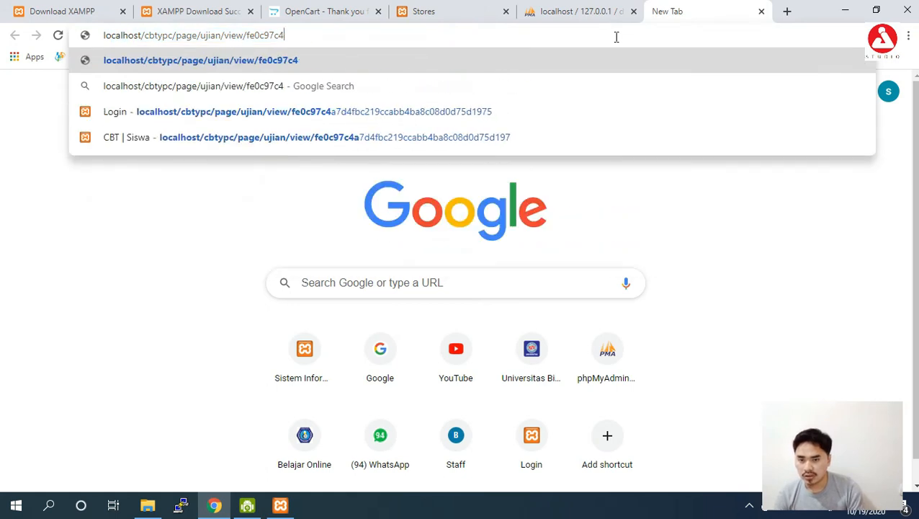
- Load localhost/dokadoku, scroll through the Your Store home page, then return to the Stores tab
text(/doka)
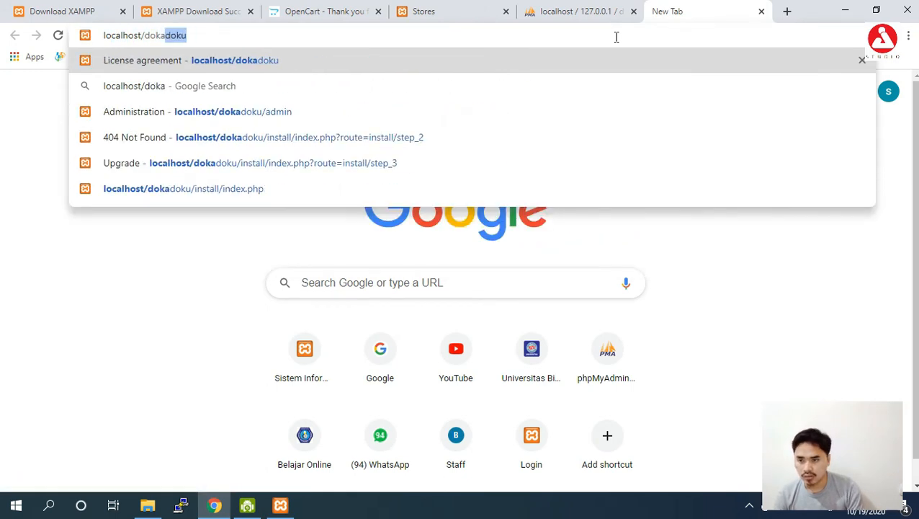
key(Return)
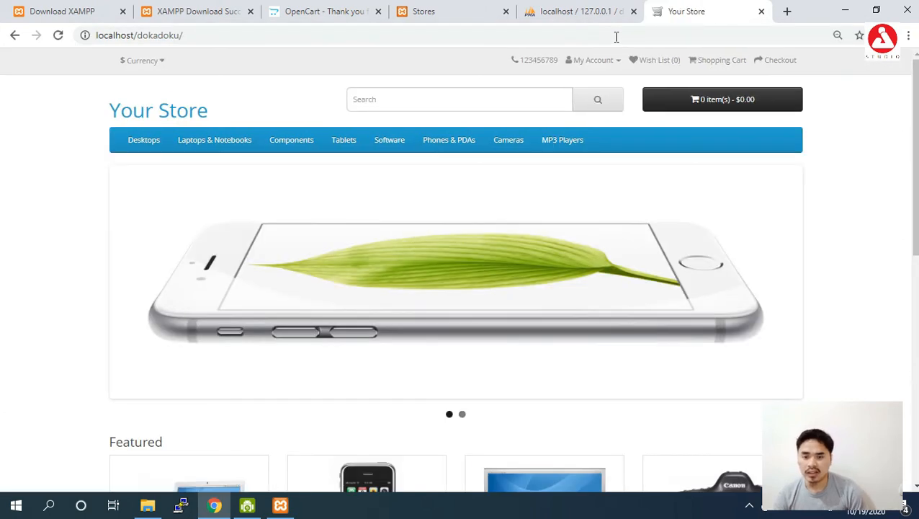
mouse_move(915, 93)
mouse_down()
mouse_move(915, 194)
mouse_move(917, 87)
mouse_up()
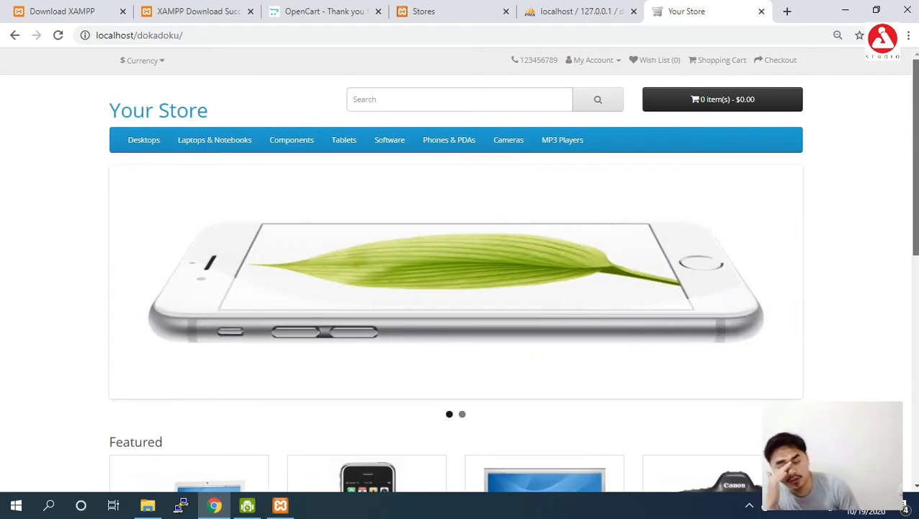
scroll(458, 269, down, 4)
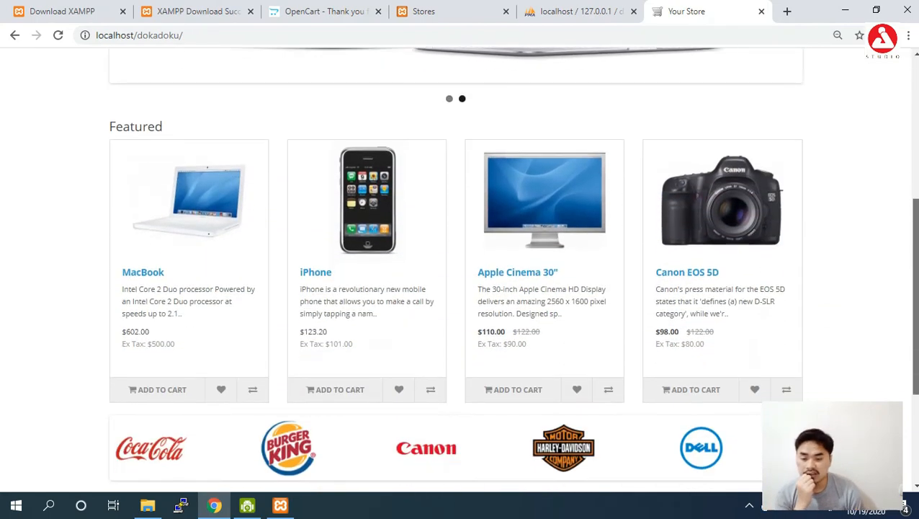
scroll(458, 266, down, 1)
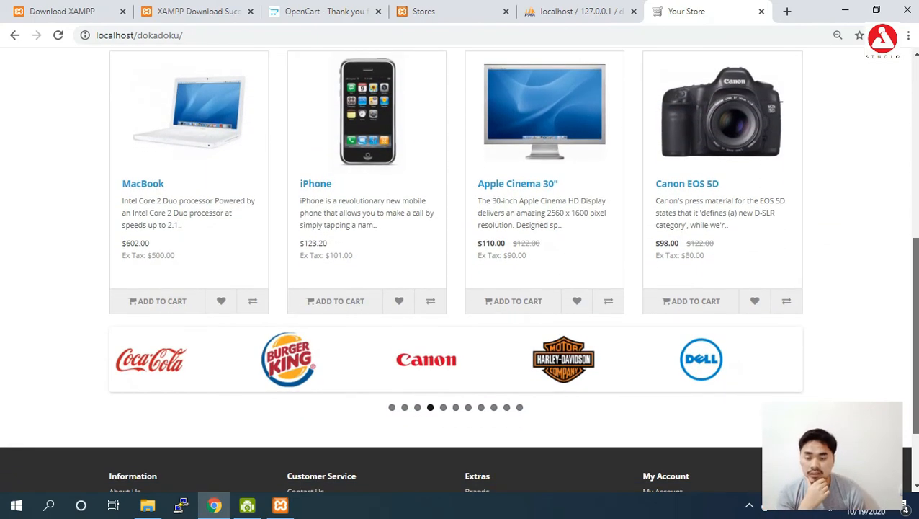
drag(914, 303, 913, 126)
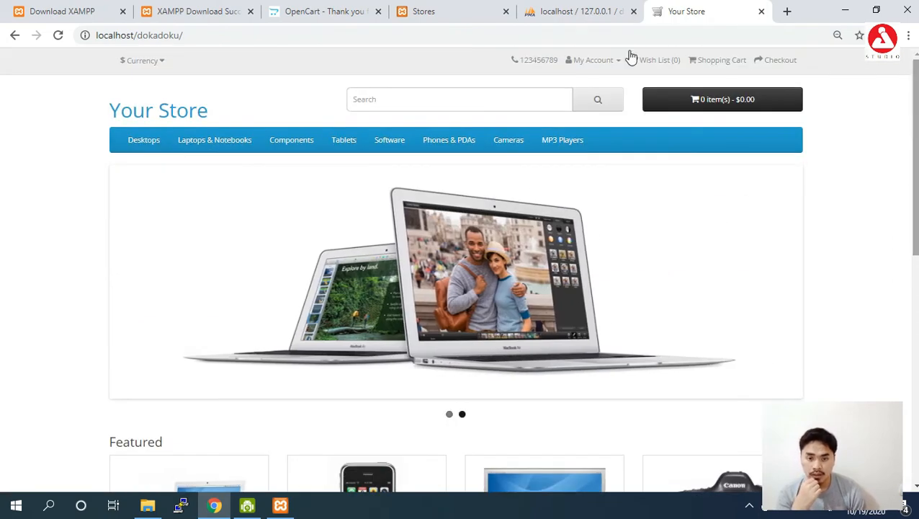
click(458, 10)
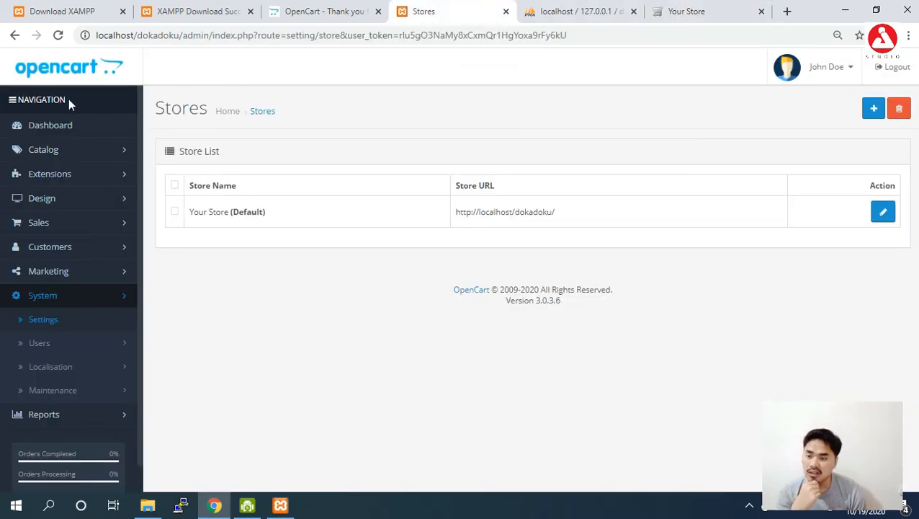
- Edit Your Store (Default) from System > Settings and select the Meta Title 'Your Store'
click(51, 323)
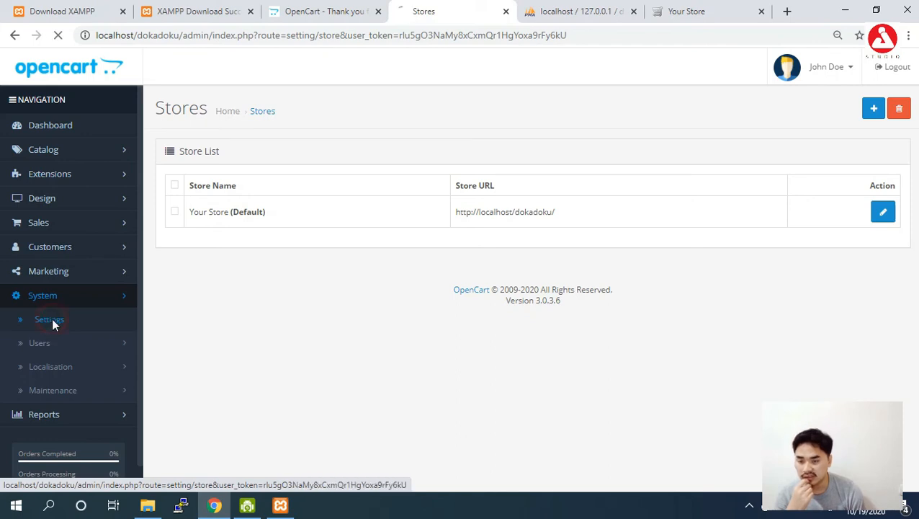
click(884, 212)
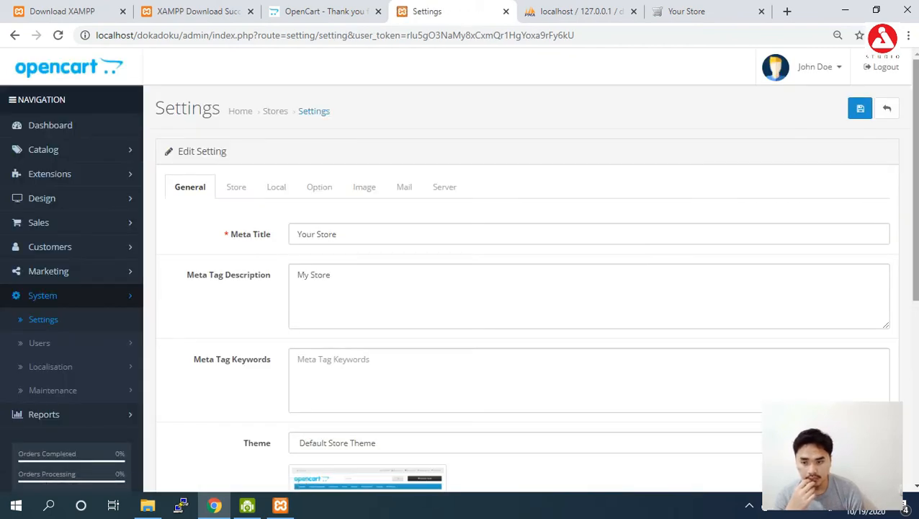
scroll(886, 216, down, 2)
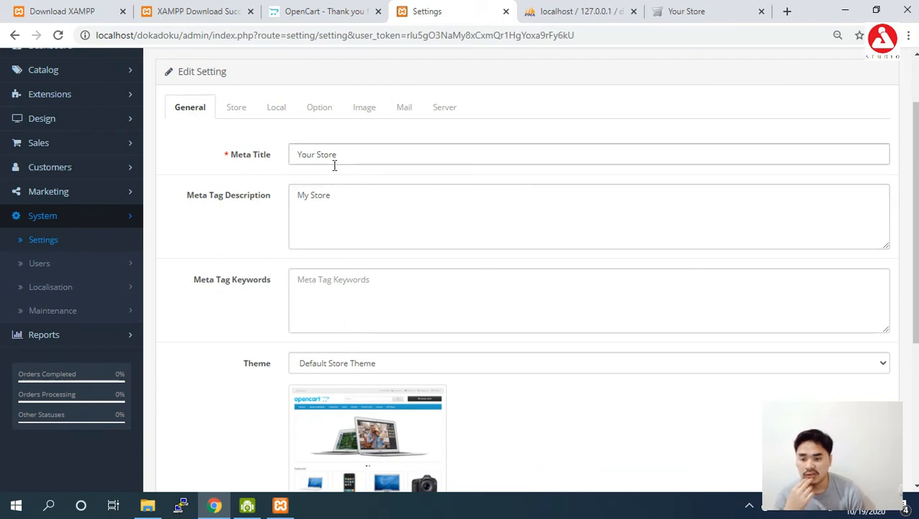
drag(347, 154, 295, 154)
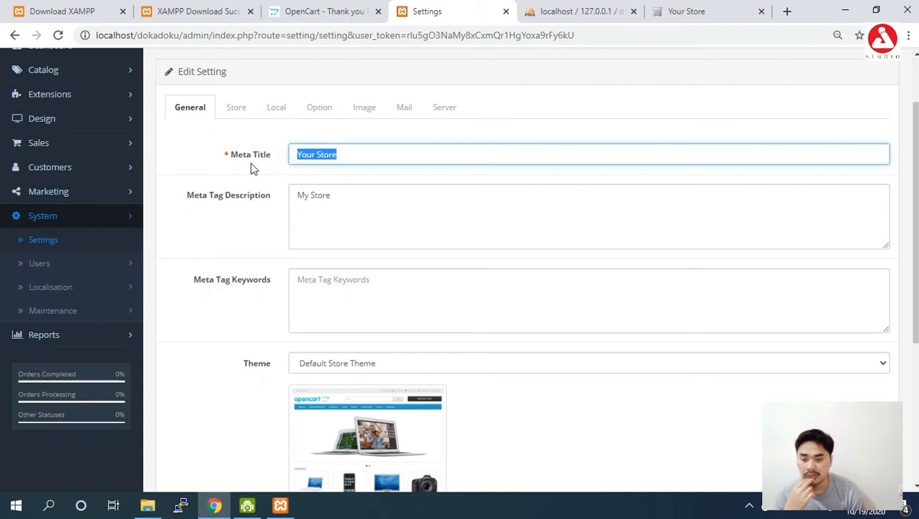
- After glancing at the storefront and store files, type 'Toko Dokadoku' as the Meta Title
click(695, 12)
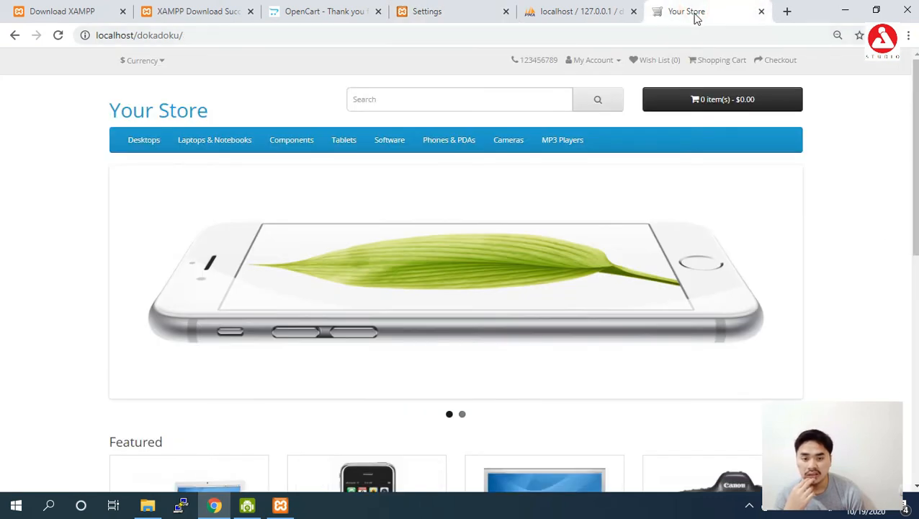
click(845, 10)
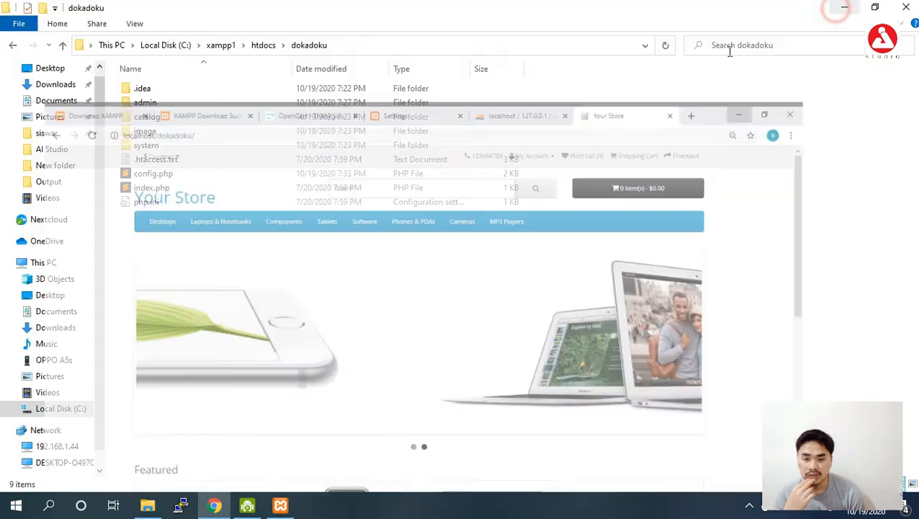
click(214, 506)
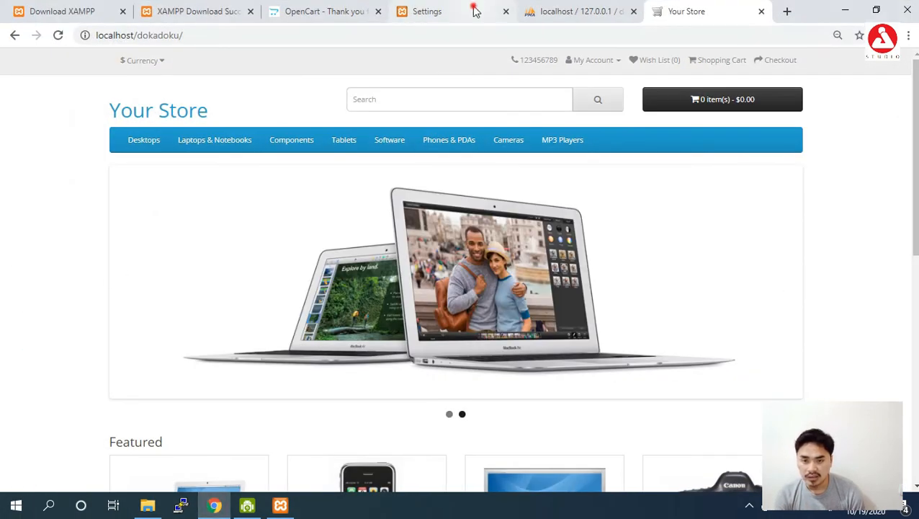
click(470, 10)
text(Toko Dokadok)
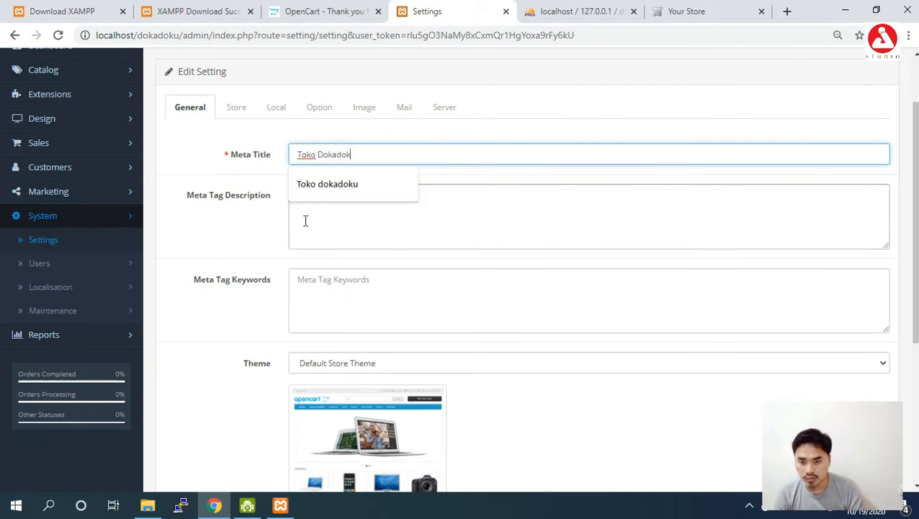
text(u)
- Set the meta tag description to 'Toko Online dokadoku' and the keywords to 'toko, online, baju'
click(316, 224)
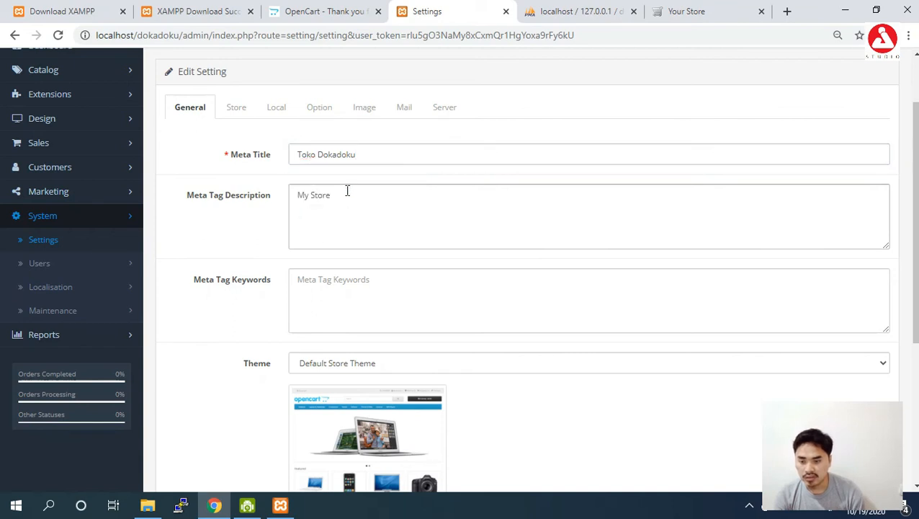
drag(345, 195, 263, 209)
text(Toko Online dokak)
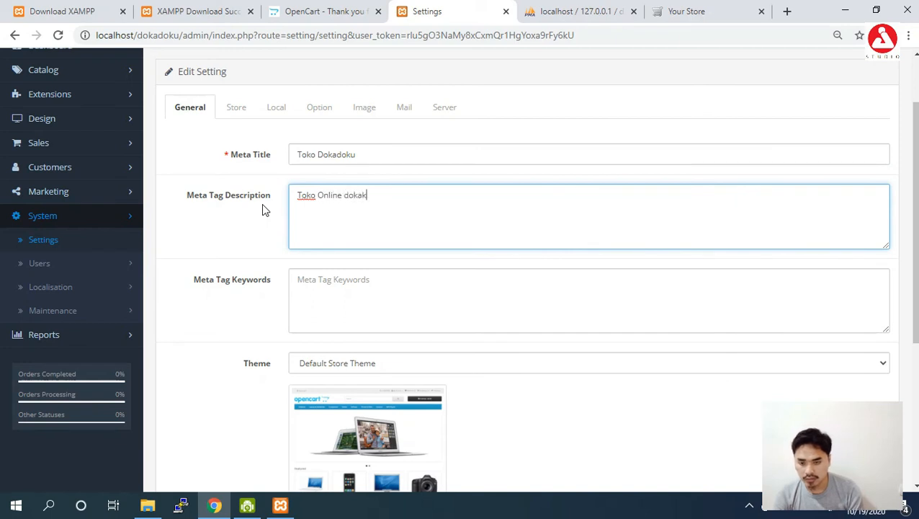
key(BackSpace)
text(doku)
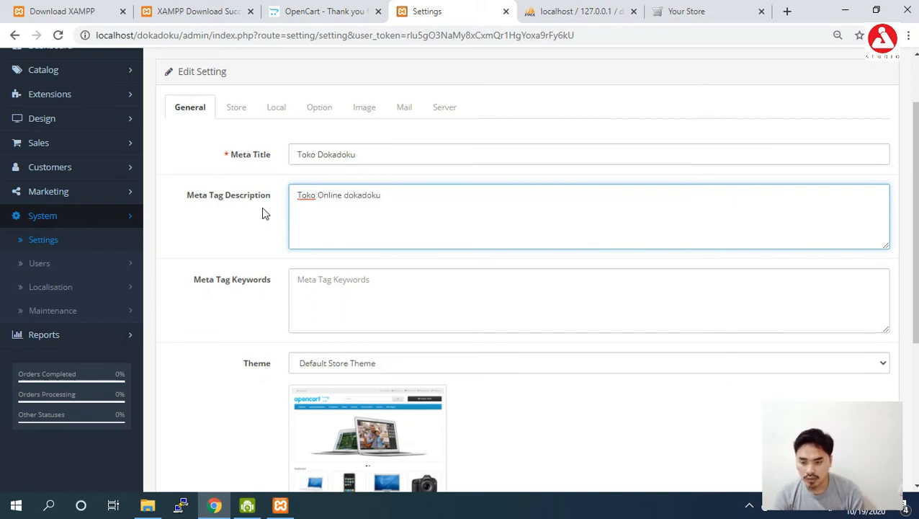
click(332, 279)
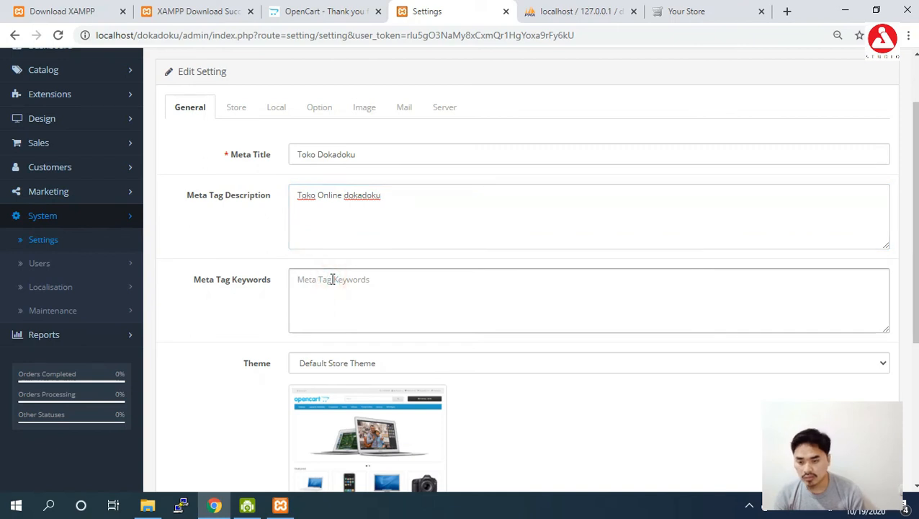
text(toko, online,)
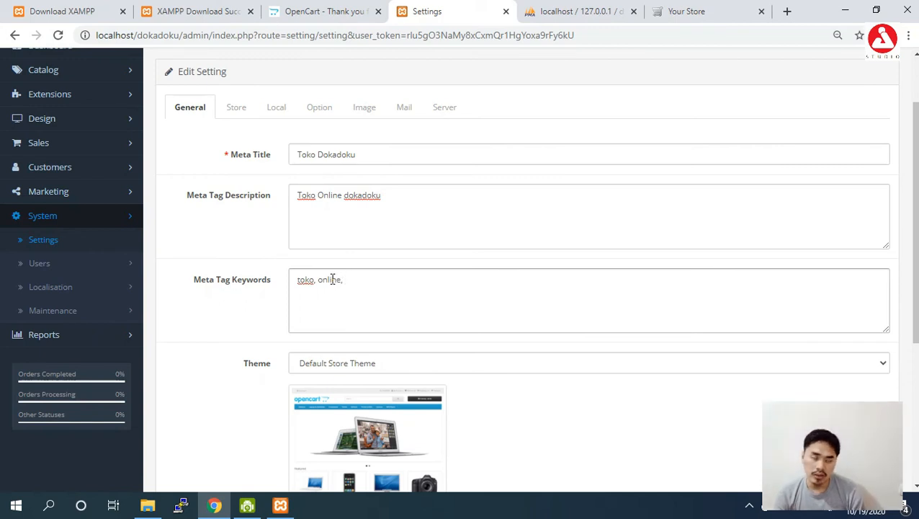
text(baju)
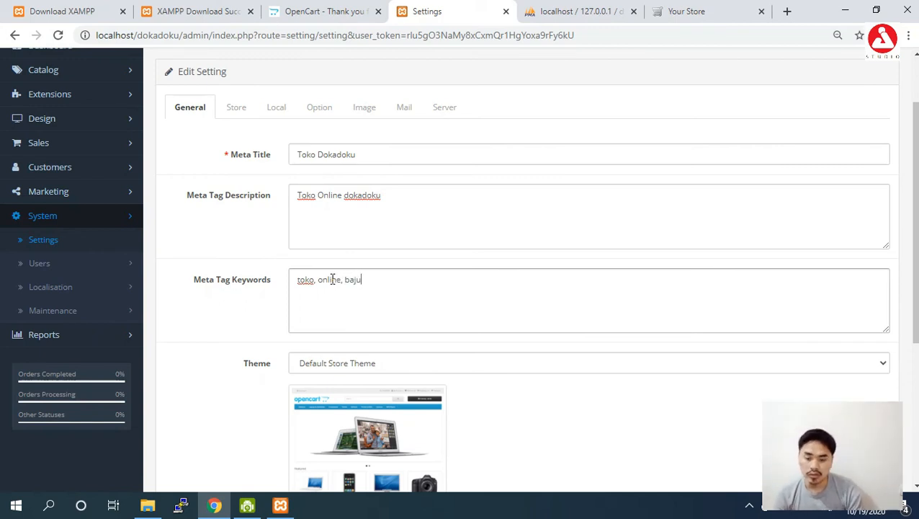
- Keep the Default store theme and Default layout, then bring up the Store settings
click(333, 363)
click(332, 366)
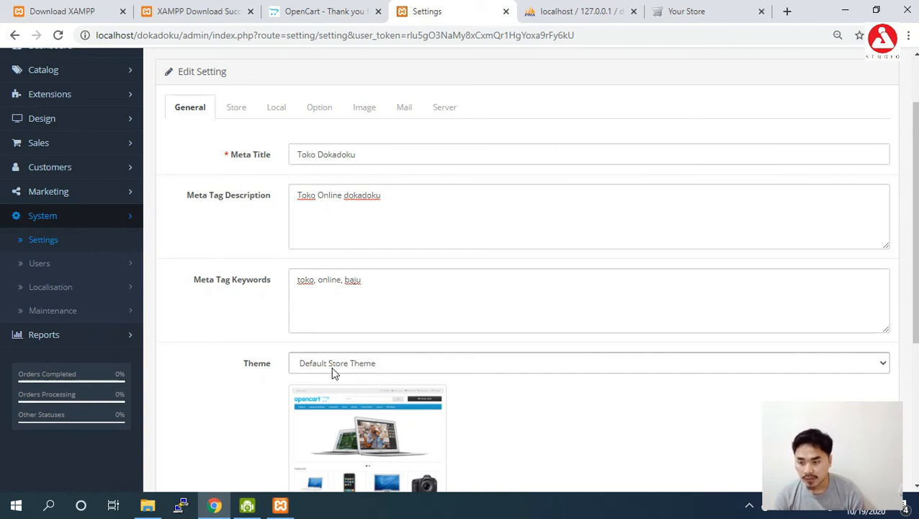
click(333, 372)
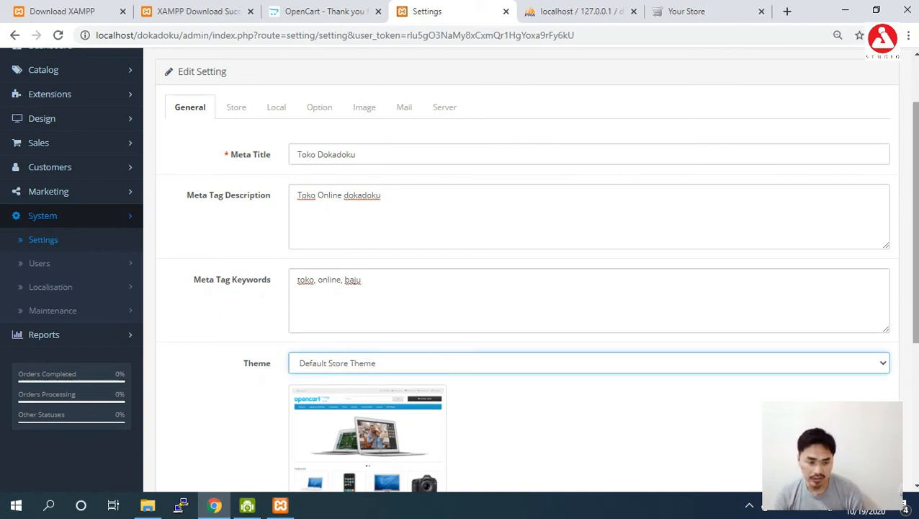
scroll(432, 324, down, 2)
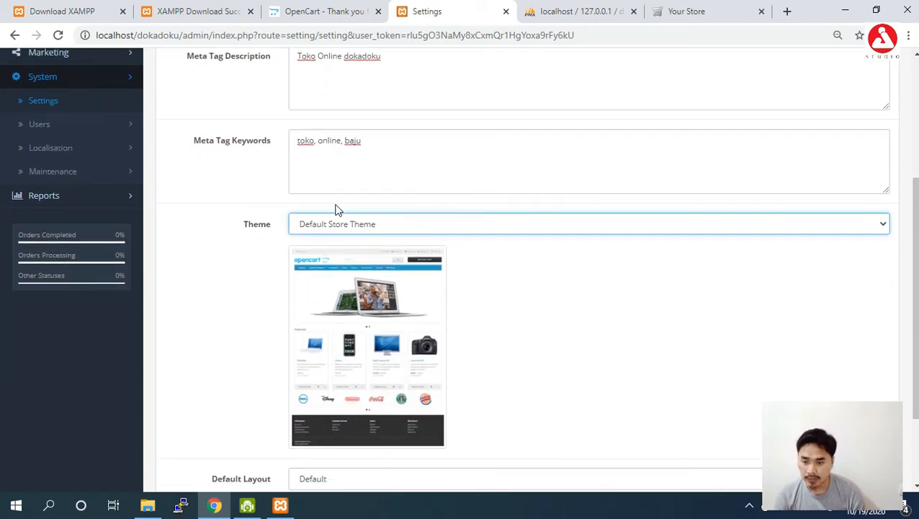
drag(916, 270, 915, 334)
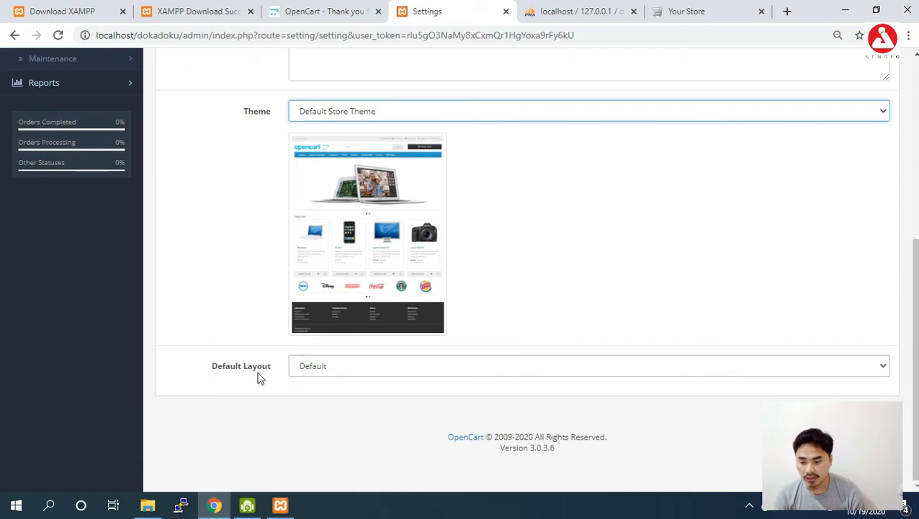
click(334, 373)
click(333, 374)
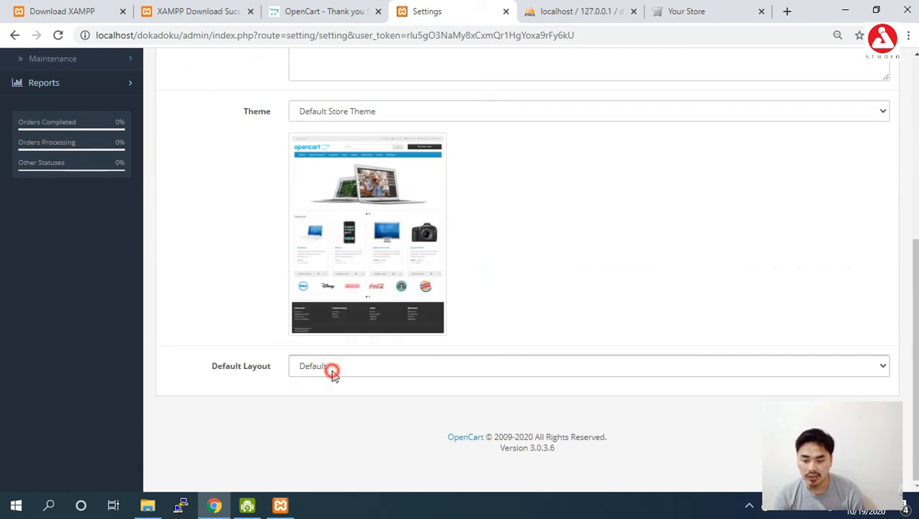
scroll(893, 195, up, 5)
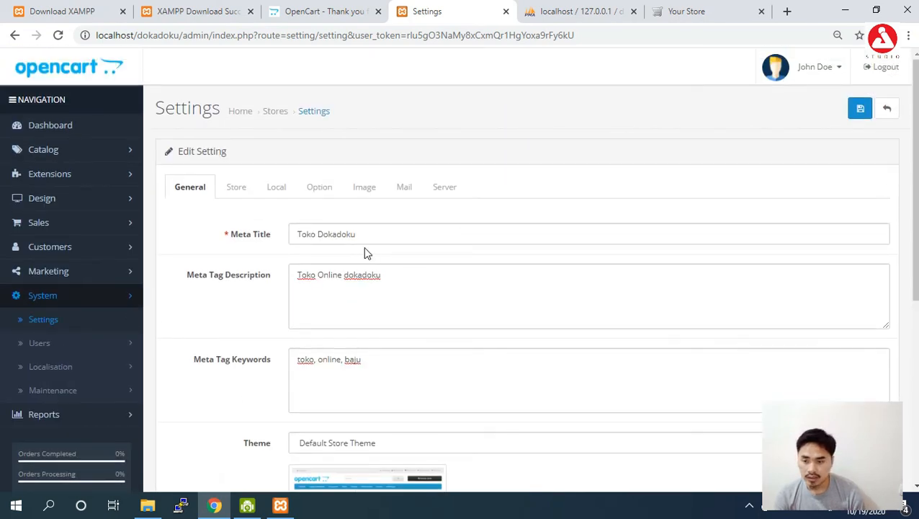
click(226, 190)
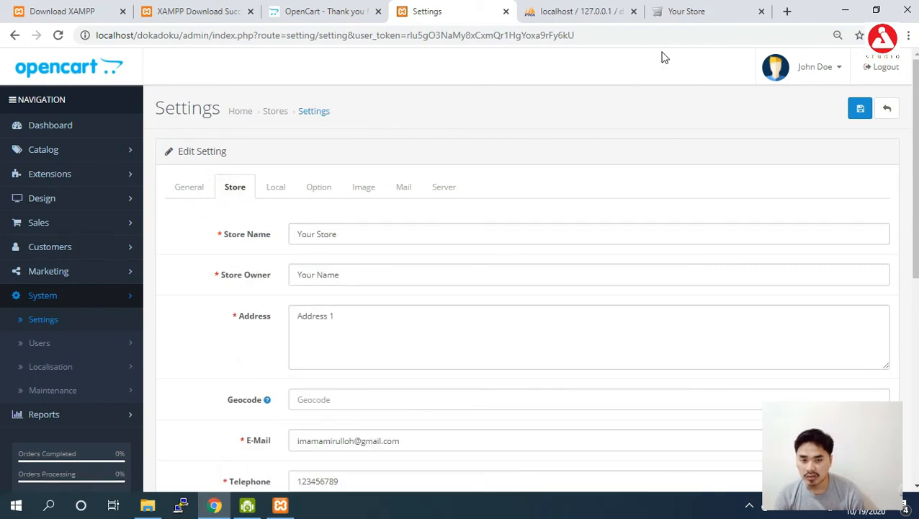
- Compare with the storefront and rename the store to Dokadoku
click(729, 13)
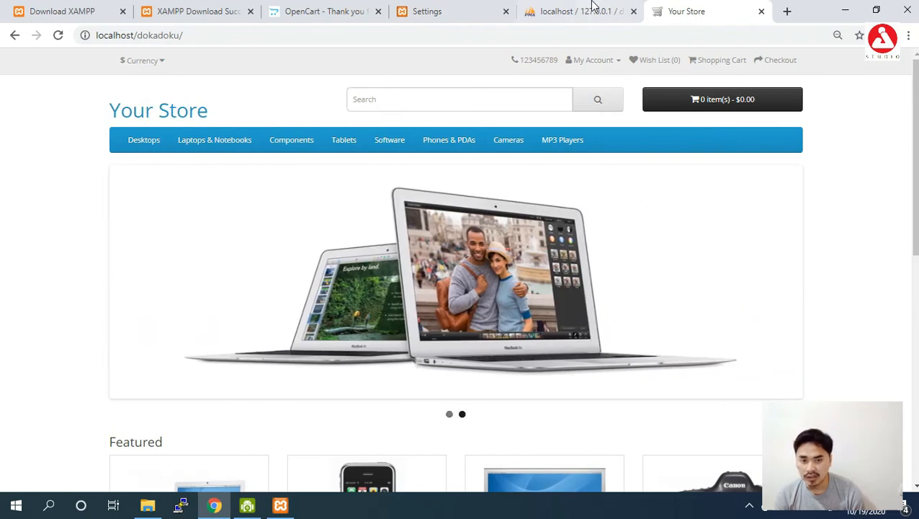
click(442, 12)
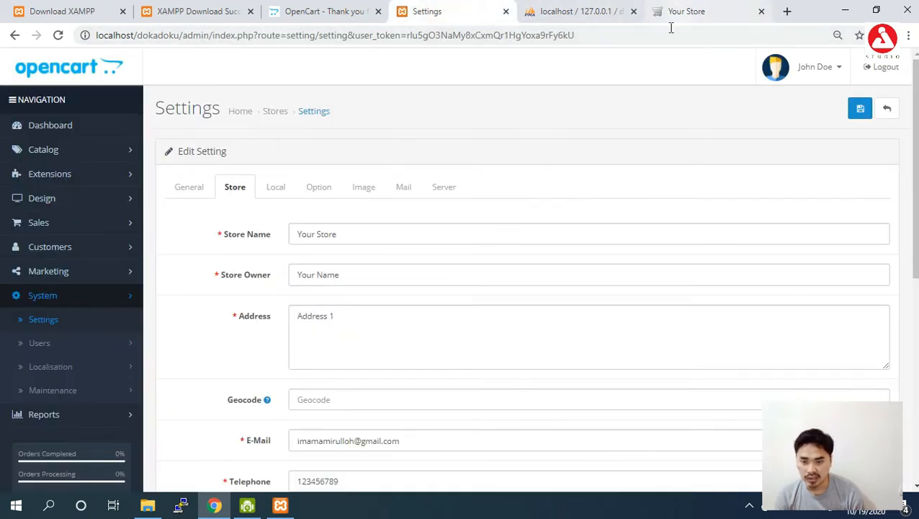
click(303, 242)
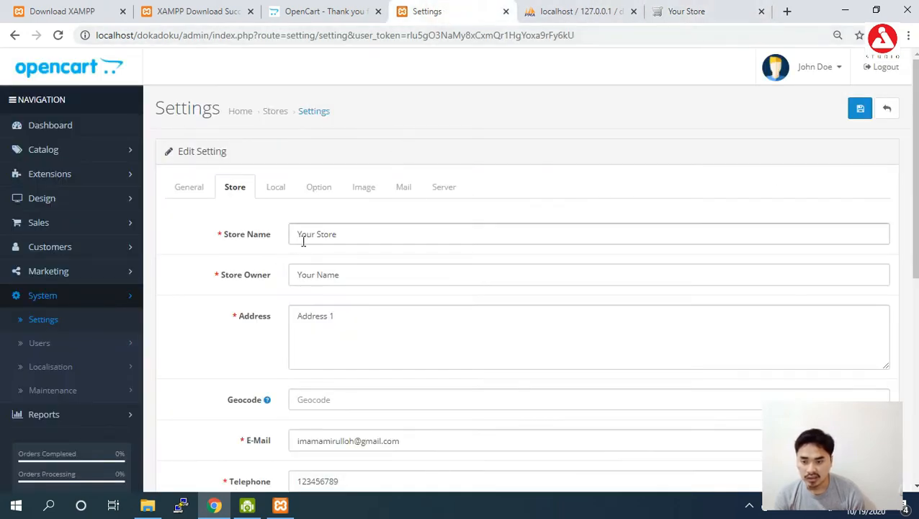
click(666, 12)
click(425, 12)
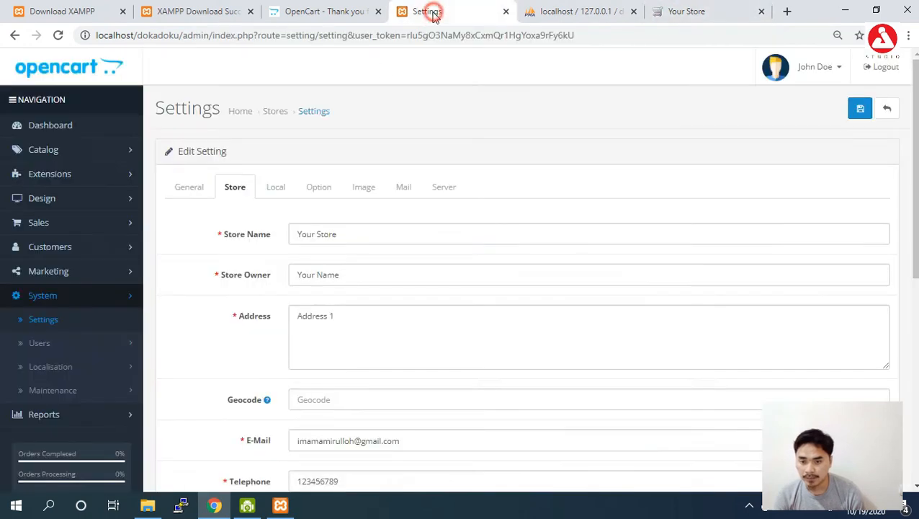
drag(339, 236, 257, 240)
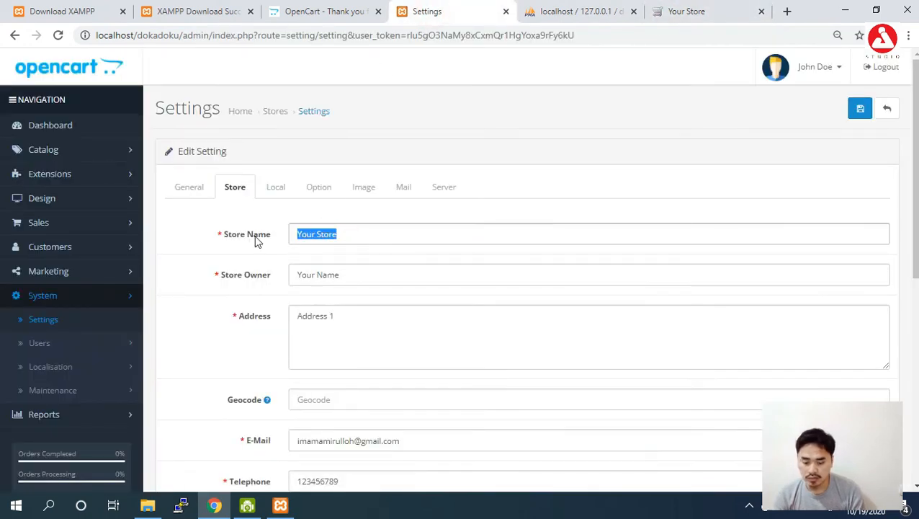
text(Toko)
key(BackSpace)
key(BackSpace)
key(BackSpace)
text(Dokadoku)
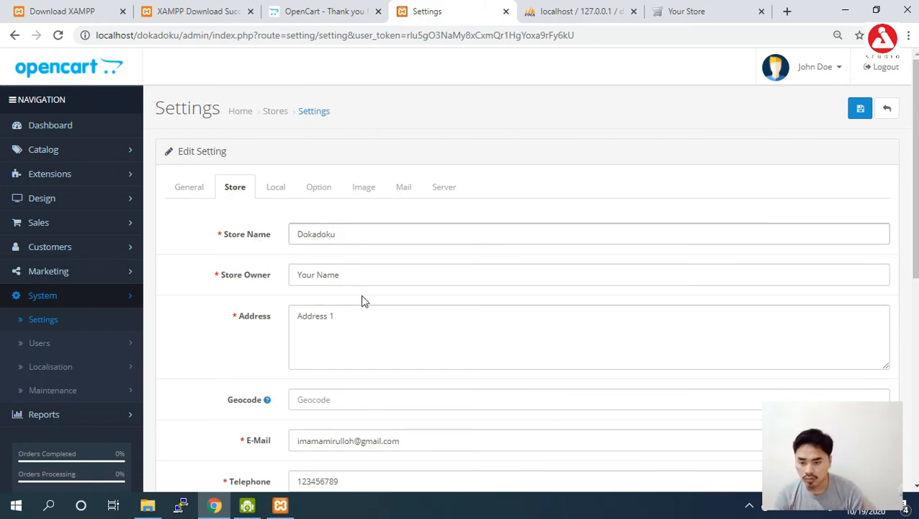
- Clear the store owner field and enter the store address, then go to the Local settings
drag(362, 277, 266, 283)
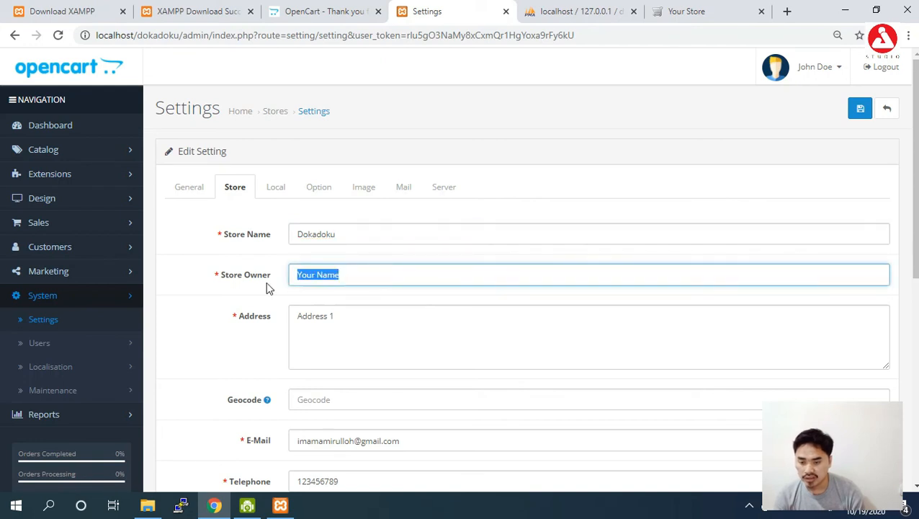
key(BackSpace)
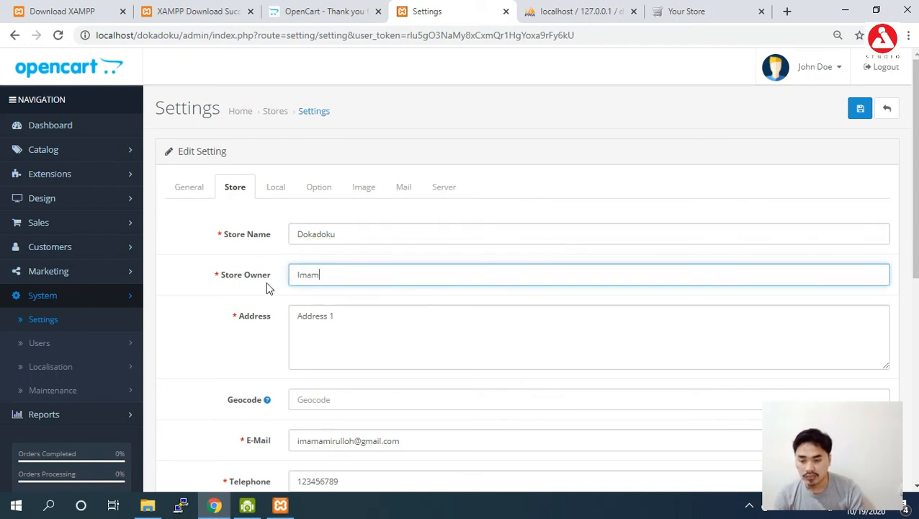
drag(353, 317, 259, 328)
text(Tasikmalaya)
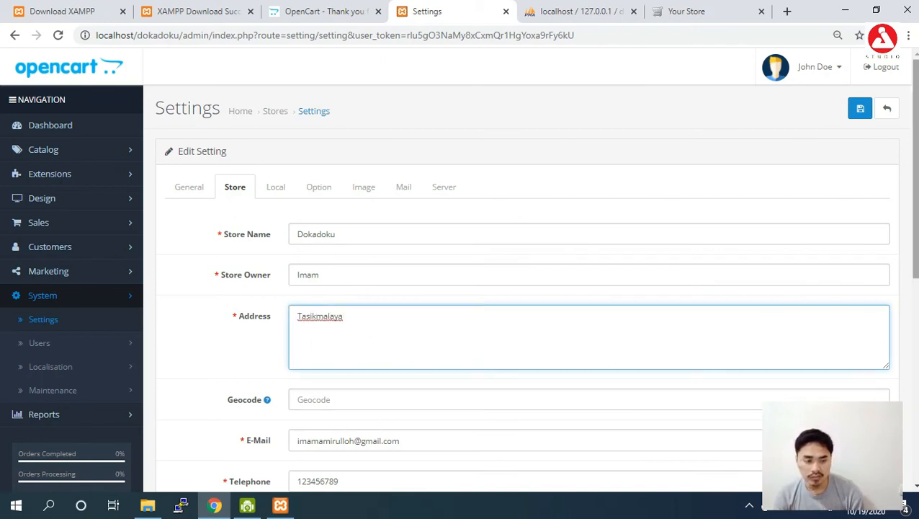
scroll(495, 392, down, 1)
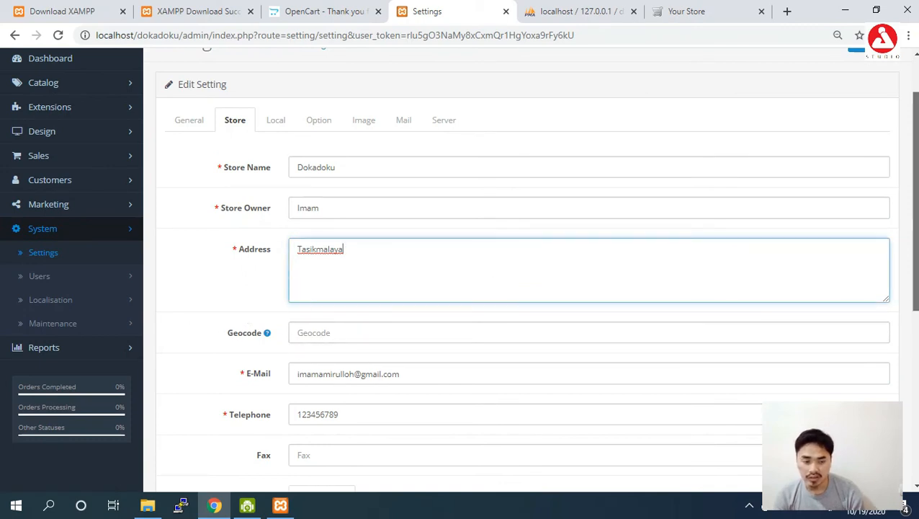
scroll(597, 307, down, 2)
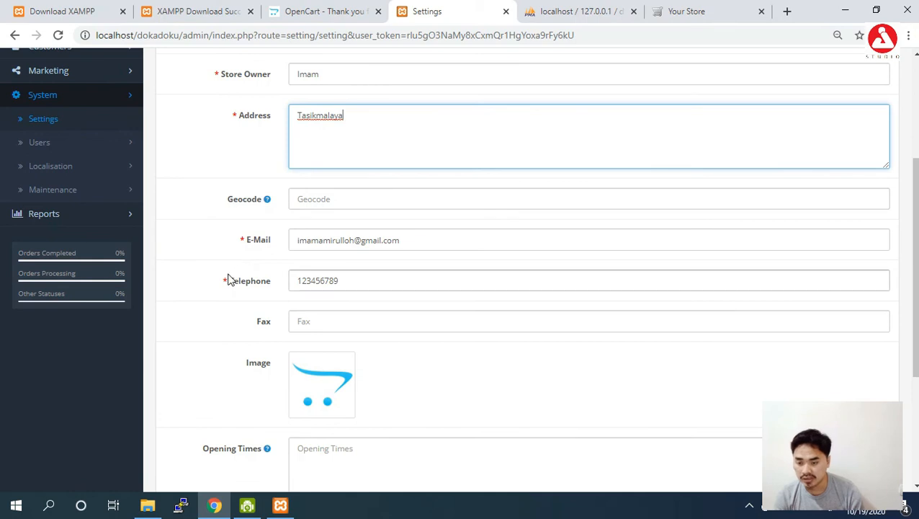
drag(916, 267, 915, 327)
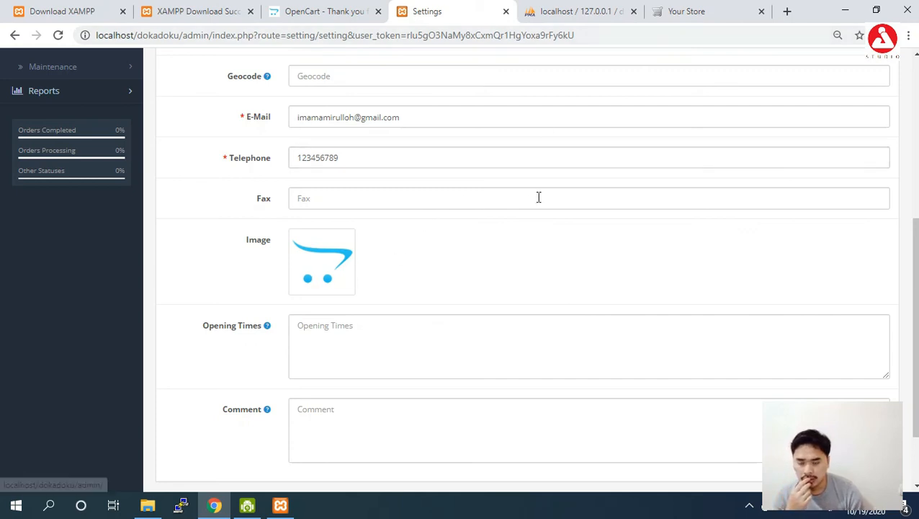
scroll(912, 324, down, 2)
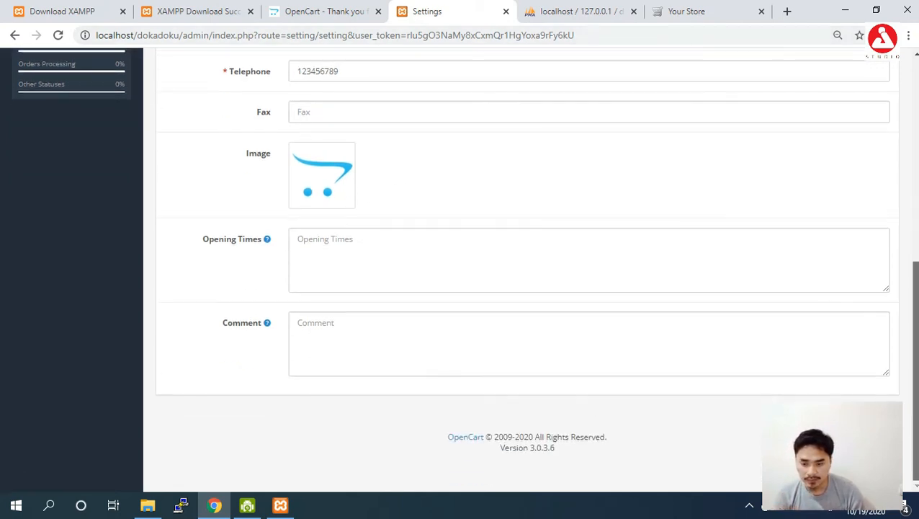
scroll(881, 130, up, 2)
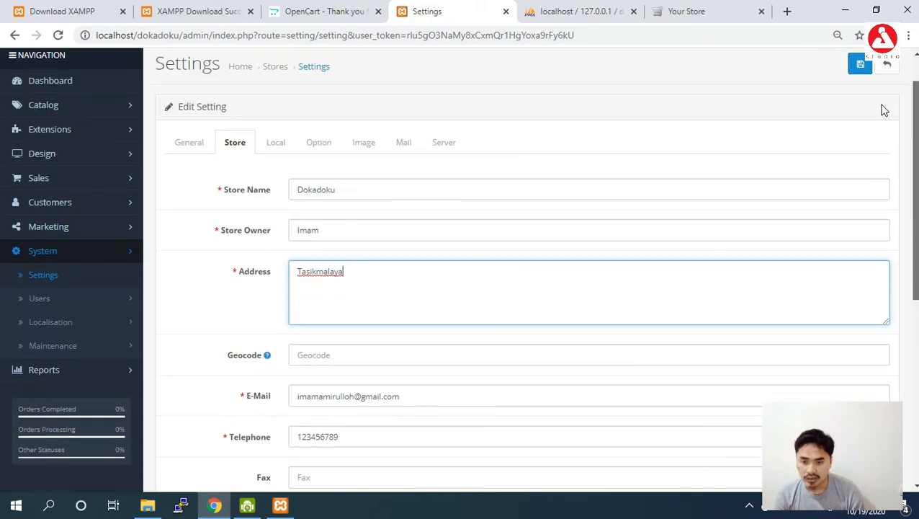
click(277, 148)
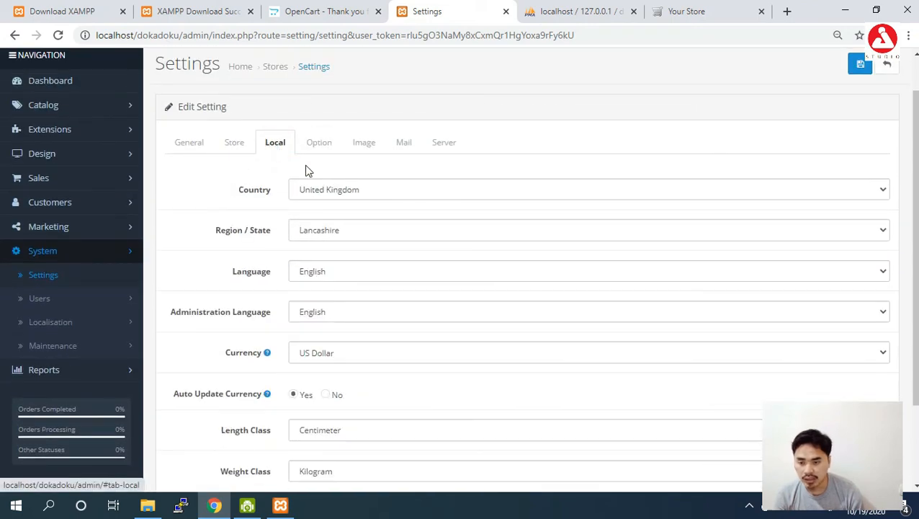
- Set the store country to Indonesia and the region to Jawa Barat
click(361, 190)
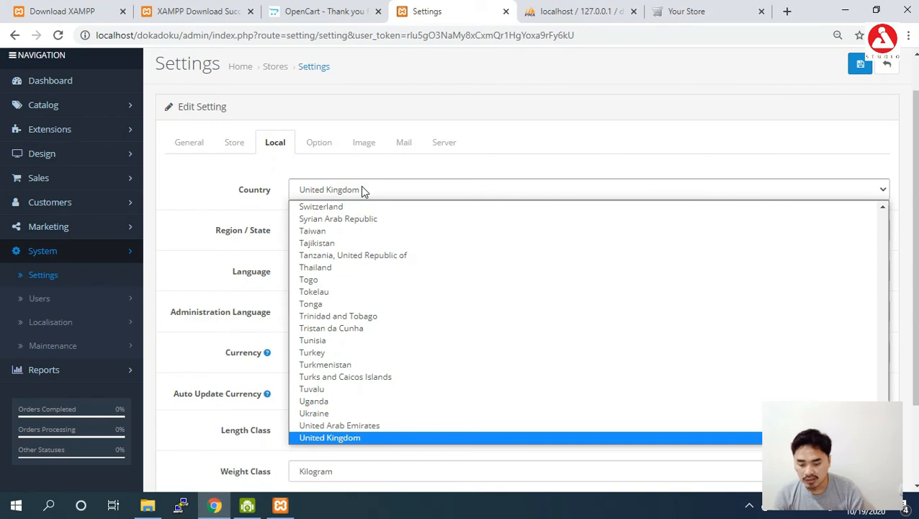
text(indo)
key(Return)
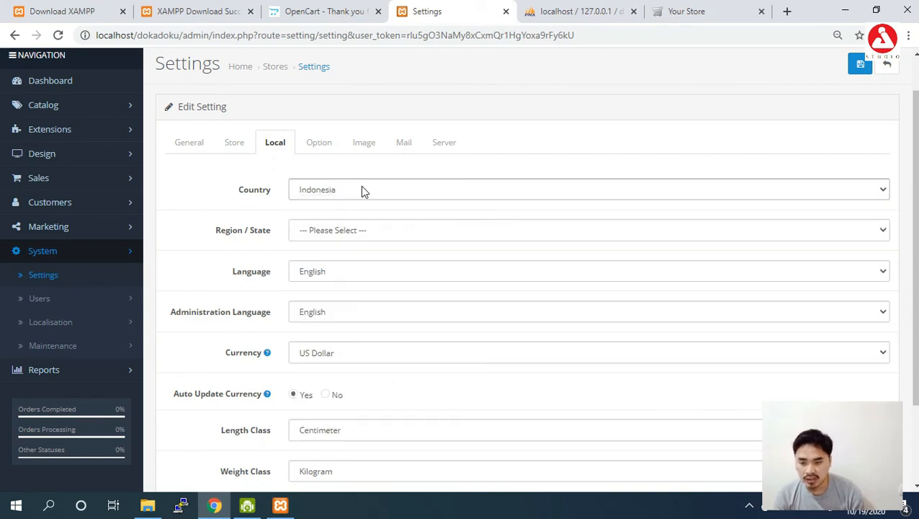
click(366, 229)
text(jawa)
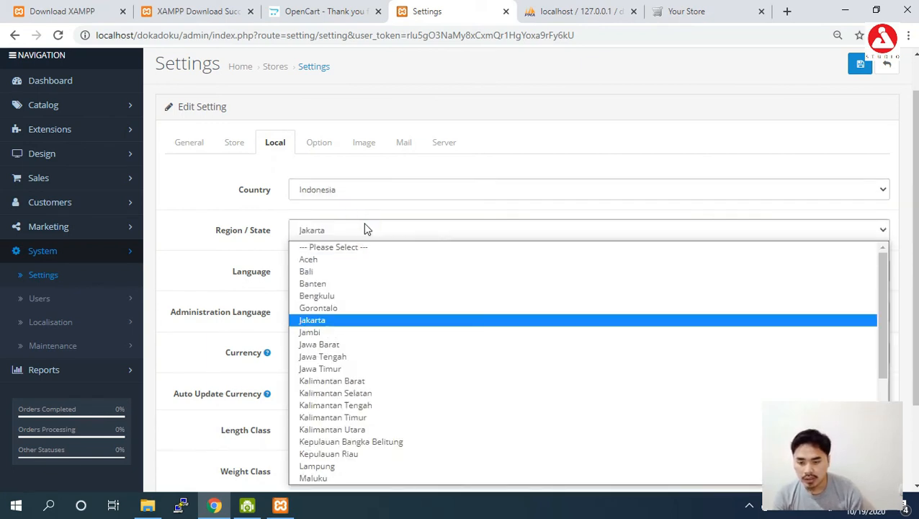
key(Return)
- Keep English as the storefront language
click(378, 272)
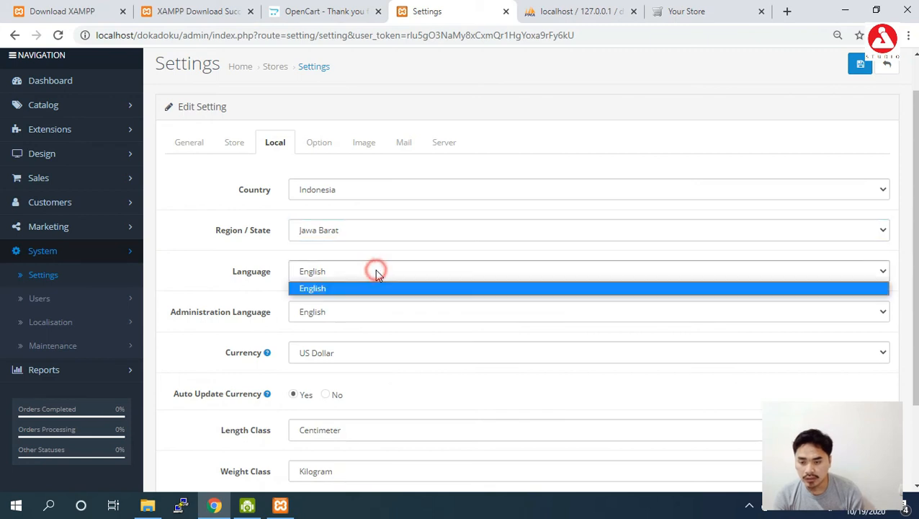
click(375, 270)
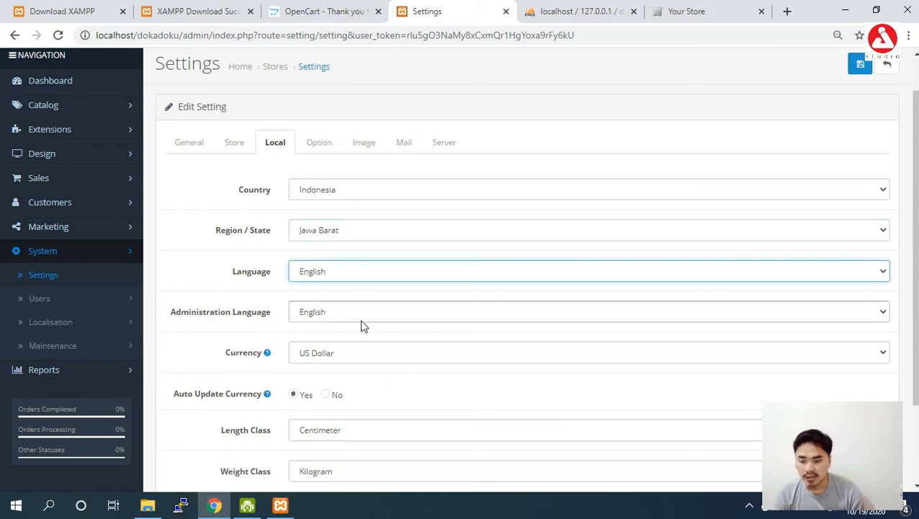
click(351, 273)
click(352, 275)
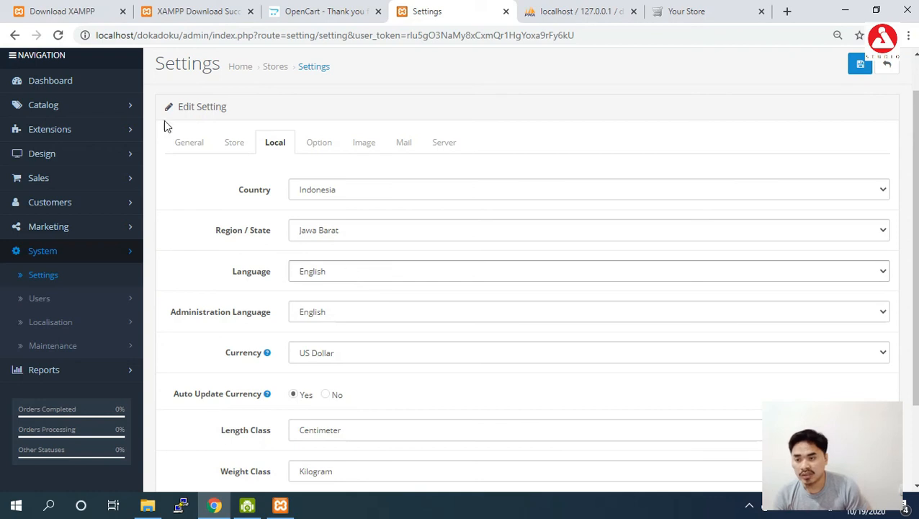
click(293, 287)
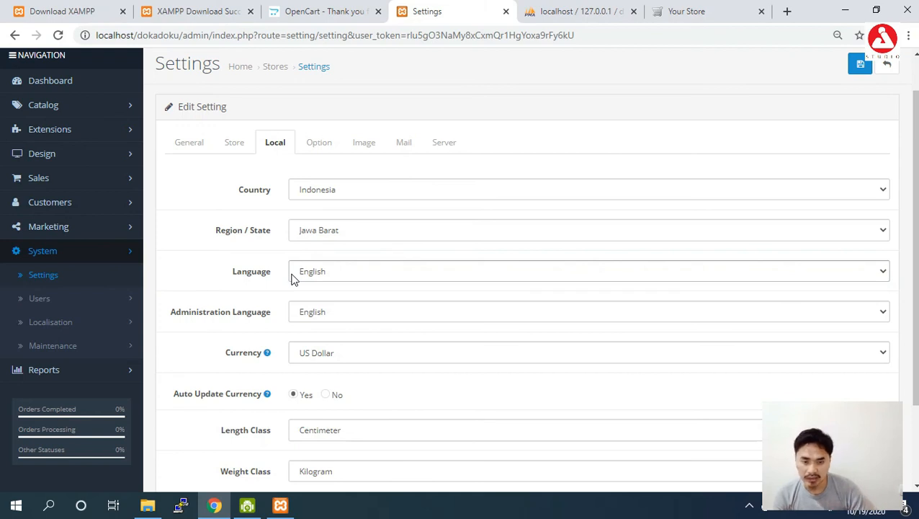
click(293, 279)
scroll(293, 279, down, 1)
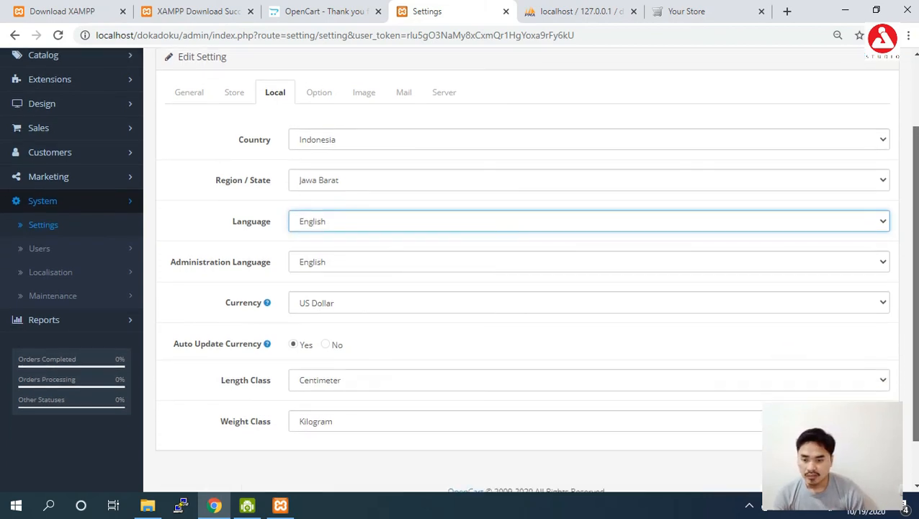
scroll(510, 274, down, 1)
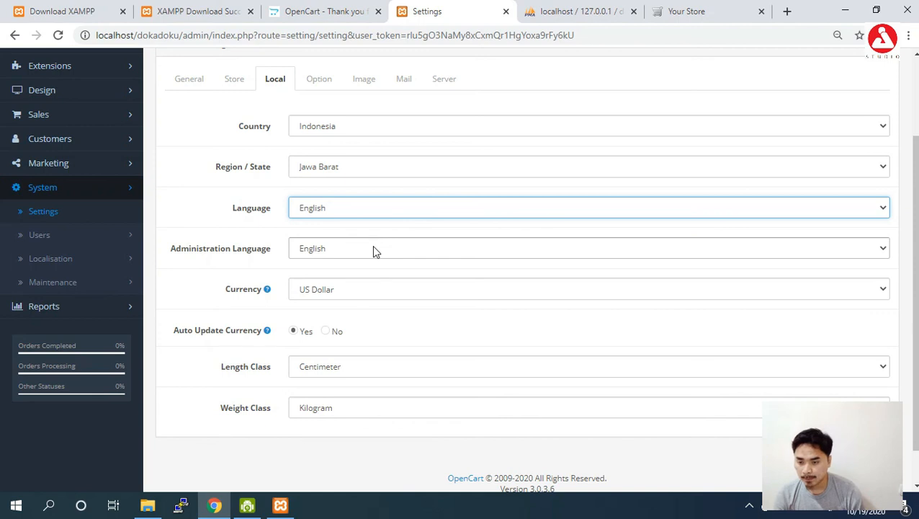
- Keep US Dollar currency, Centimeter length and Kilogram weight, then open the Option settings
click(349, 291)
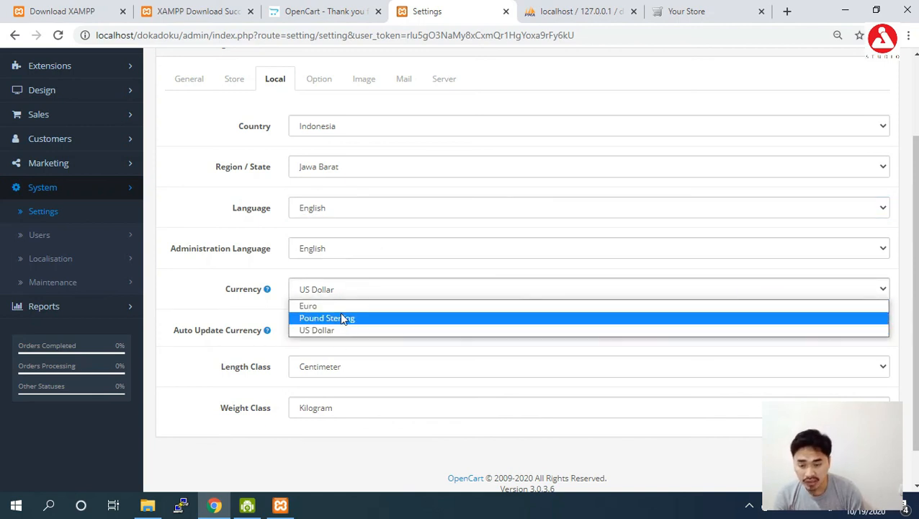
click(337, 290)
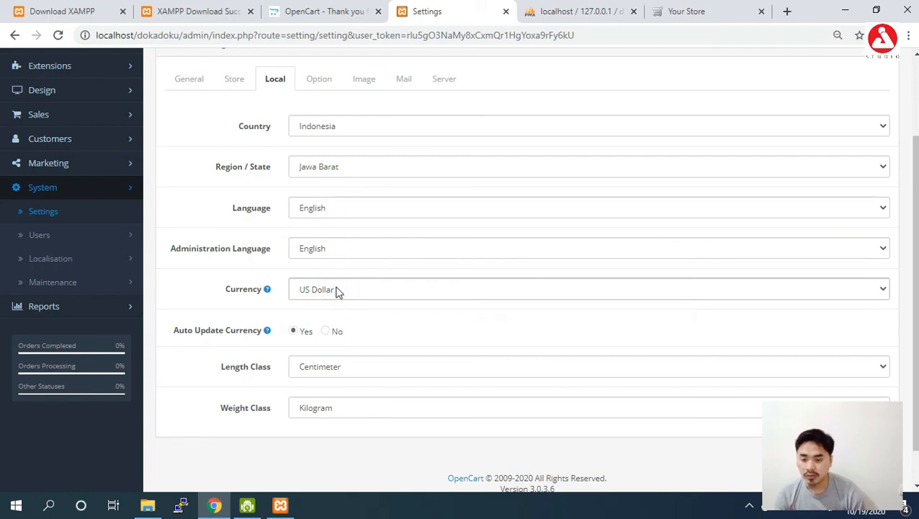
scroll(913, 288, down, 1)
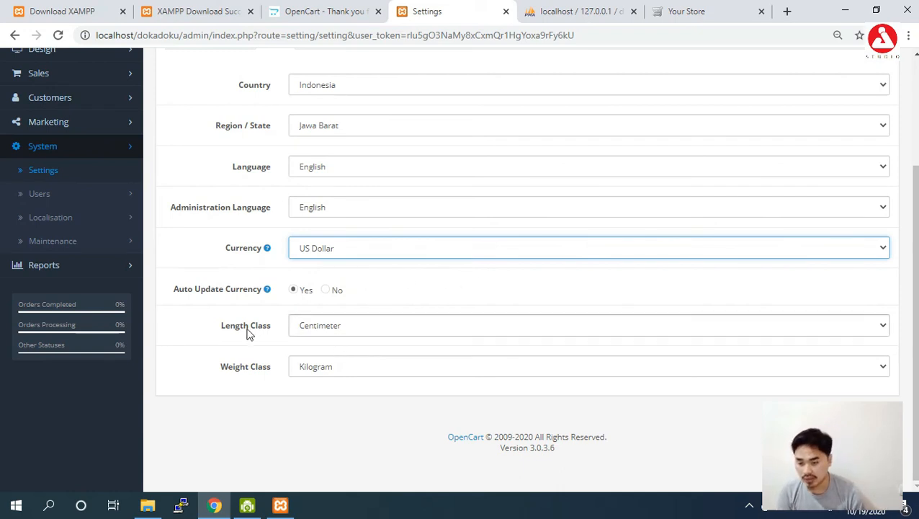
click(346, 330)
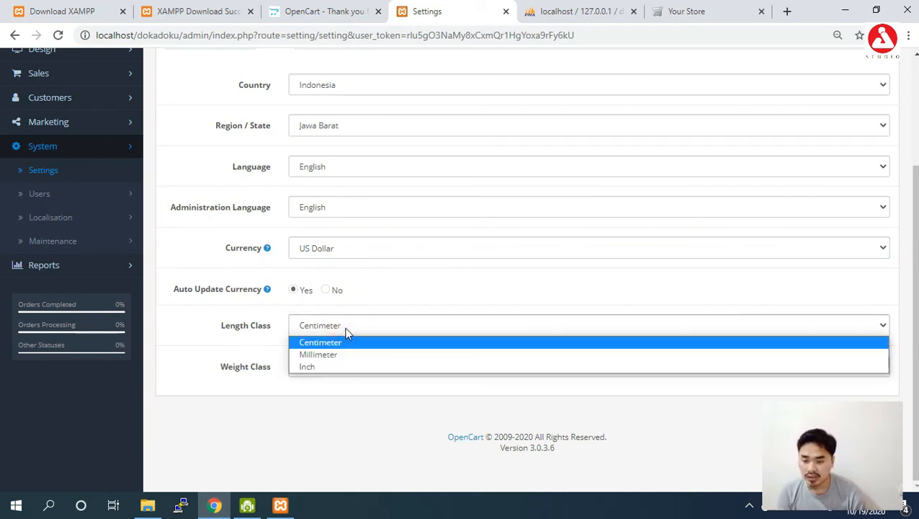
click(345, 326)
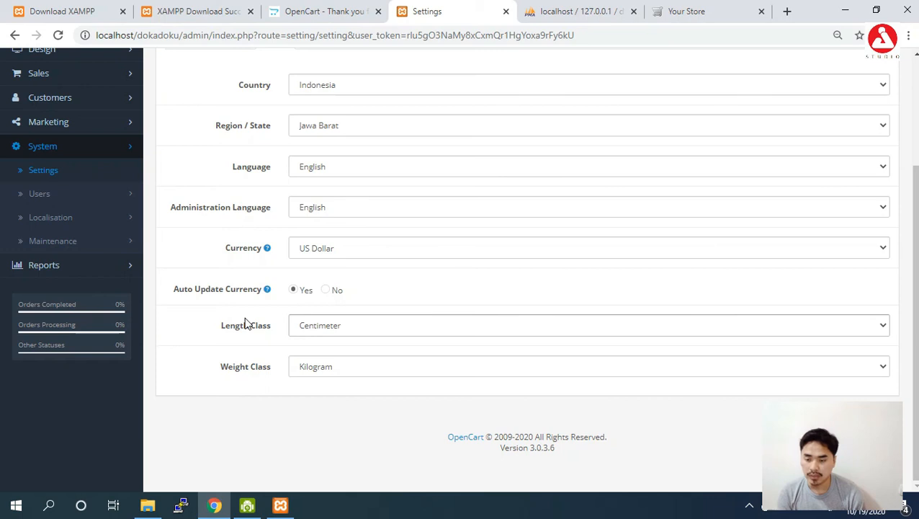
click(358, 369)
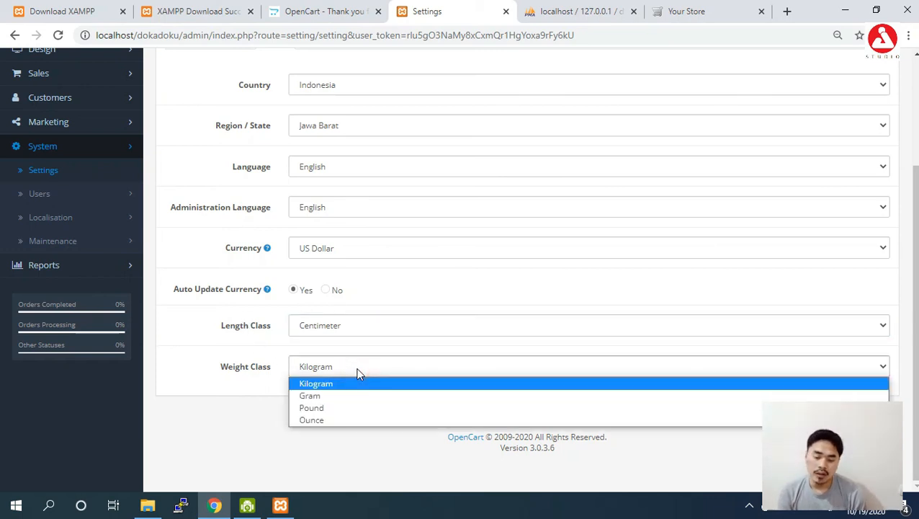
click(358, 373)
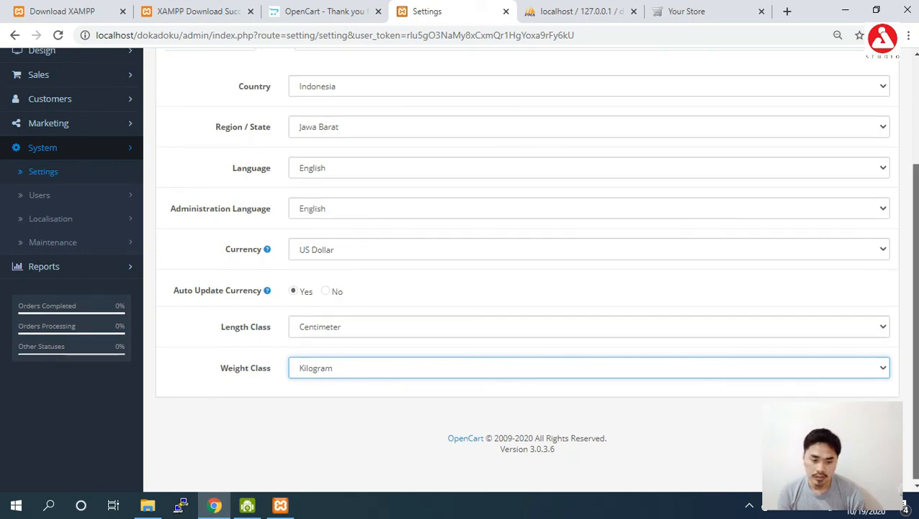
scroll(525, 288, up, 2)
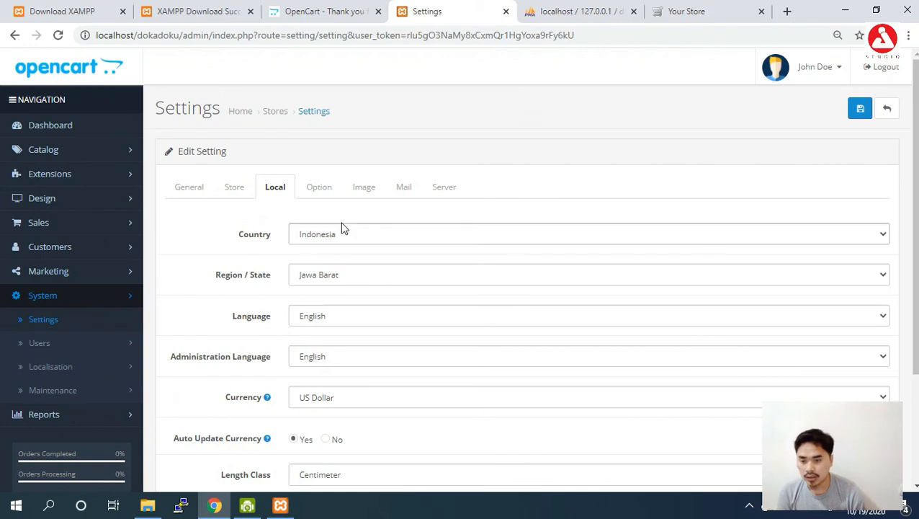
click(319, 189)
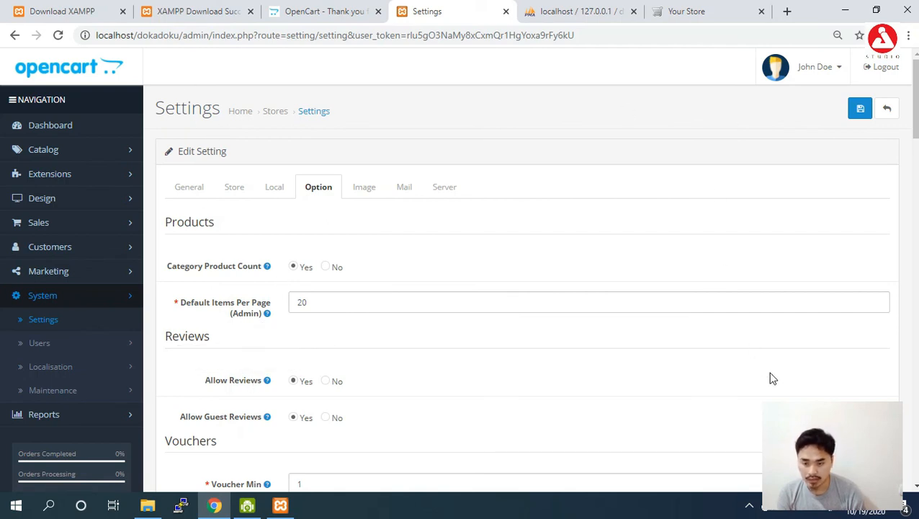
- Scroll back up and open the Image settings showing the current logo and icon
drag(916, 110, 916, 164)
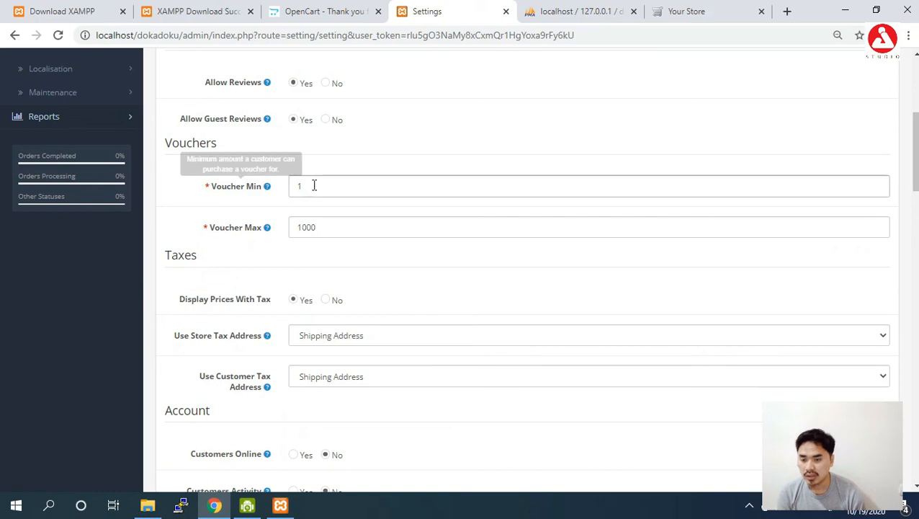
drag(915, 152, 900, 129)
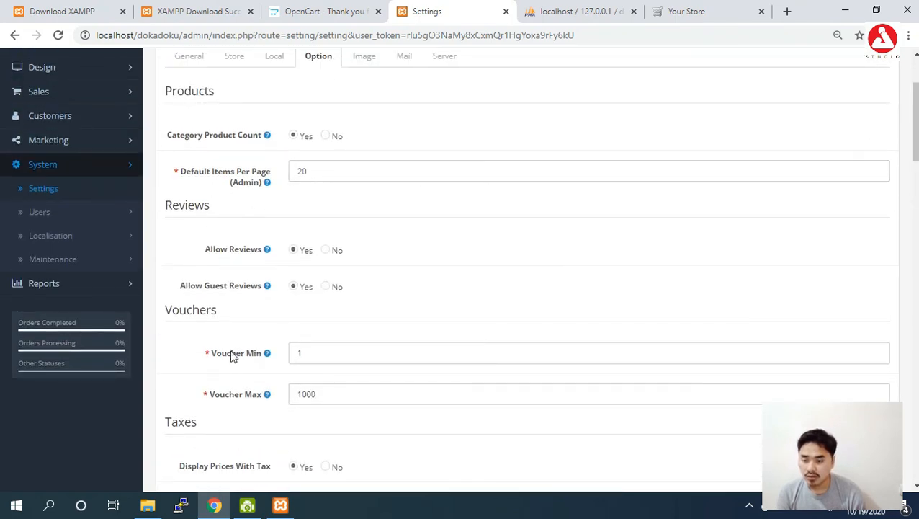
click(364, 58)
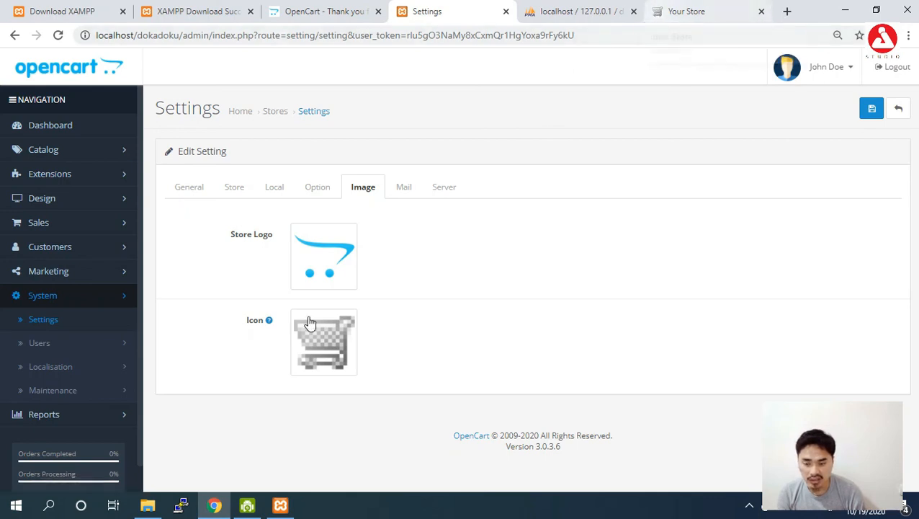
- Set the store icon to profile-pic.png from the Image Manager
click(323, 340)
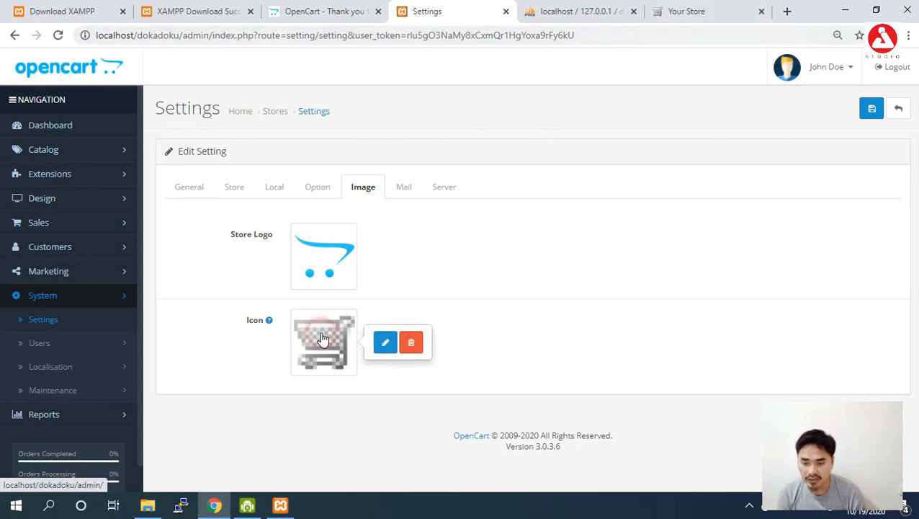
click(384, 347)
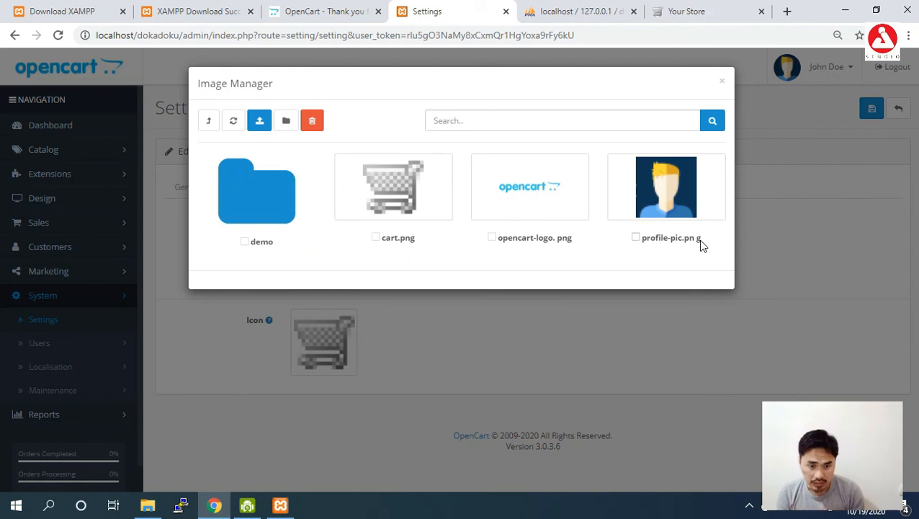
click(636, 239)
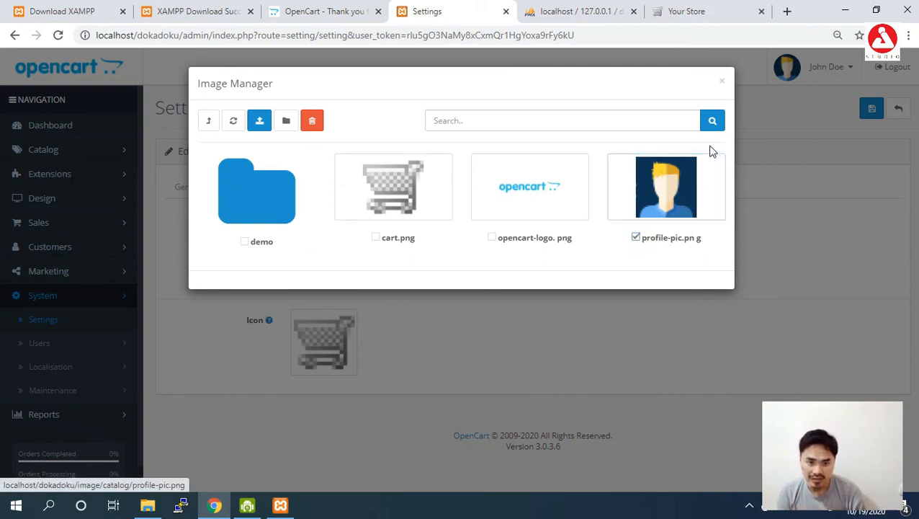
click(260, 122)
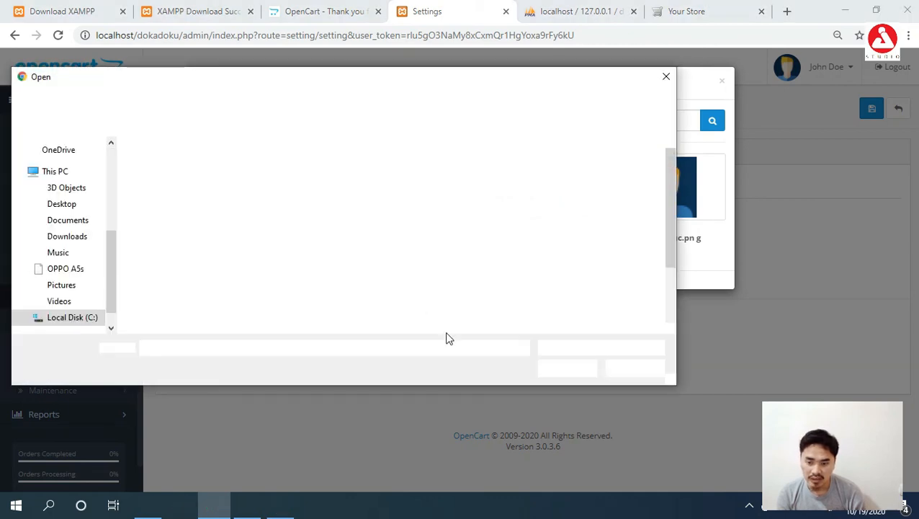
click(645, 374)
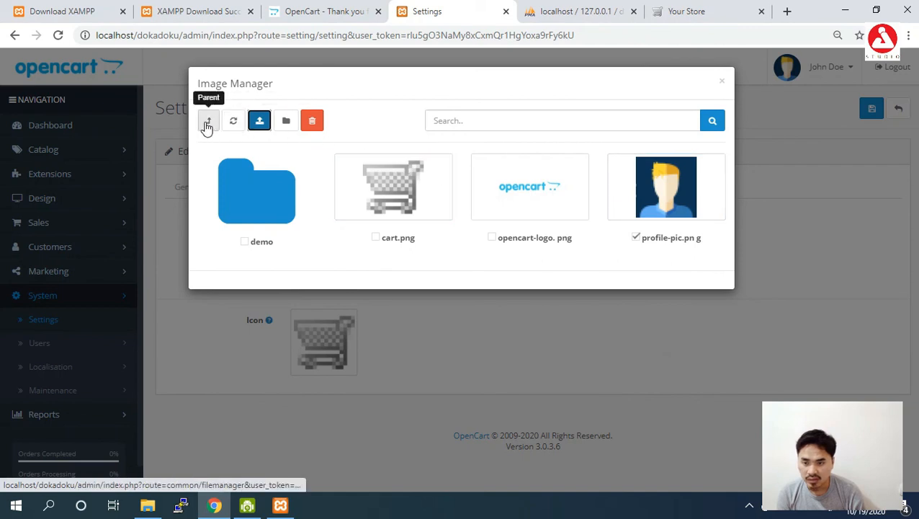
click(666, 200)
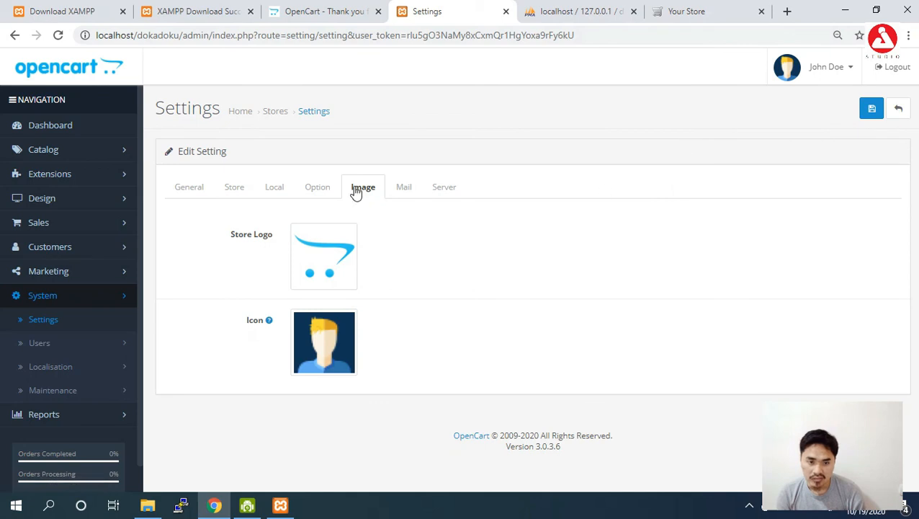
- Look through the Mail and Server settings
click(406, 187)
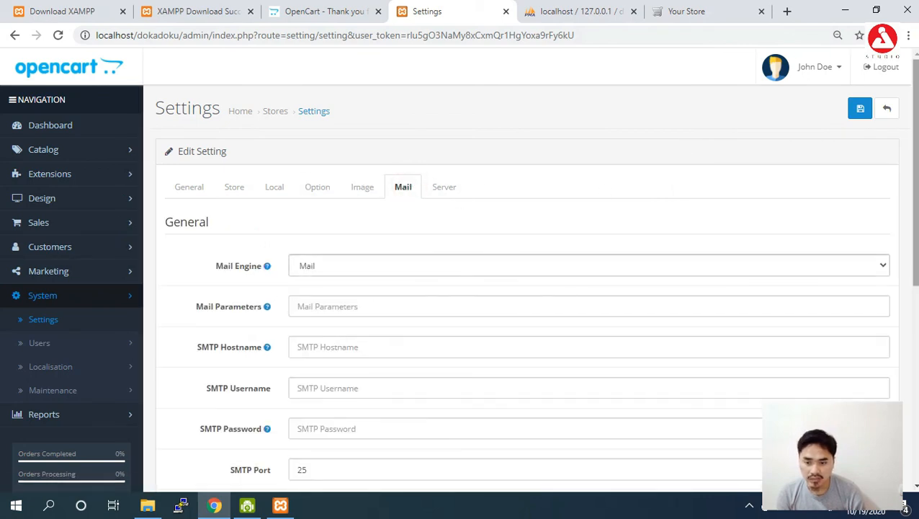
scroll(277, 294, down, 1)
scroll(532, 274, down, 2)
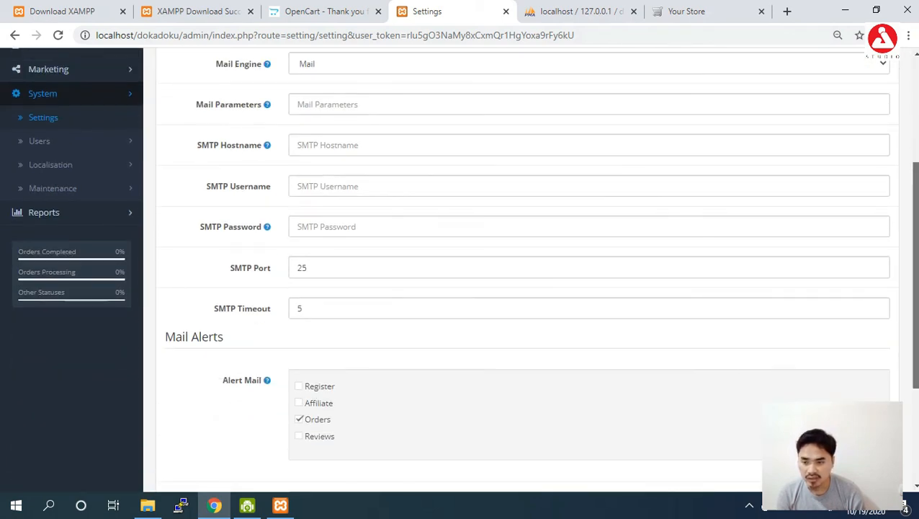
scroll(532, 274, down, 1)
scroll(531, 274, down, 2)
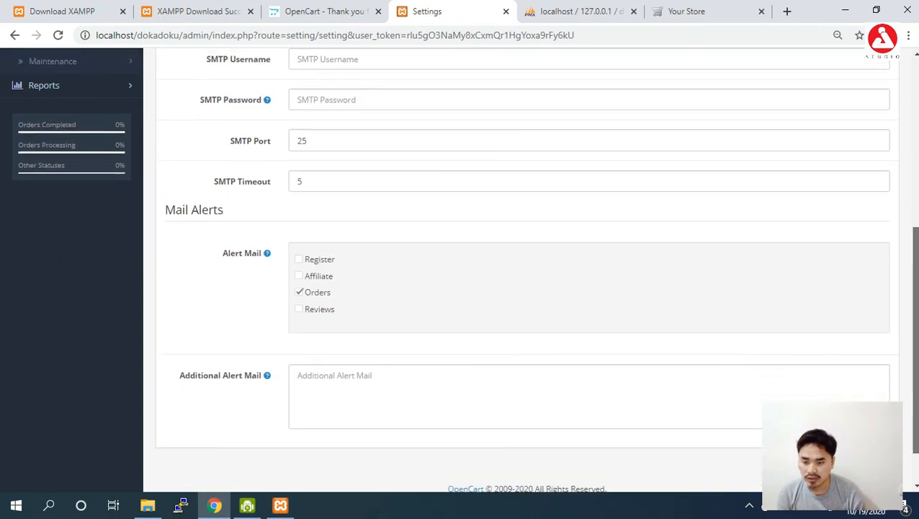
scroll(532, 274, down, 1)
drag(912, 351, 884, 191)
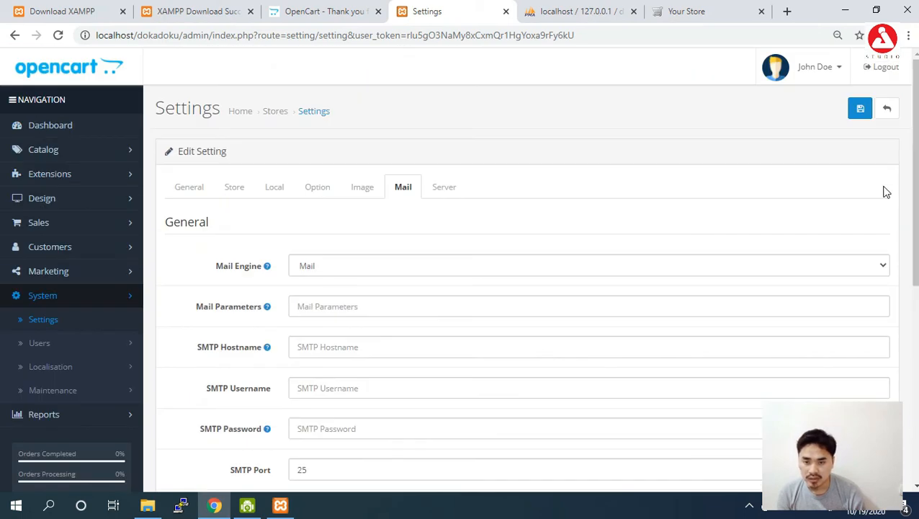
click(444, 187)
drag(914, 211, 914, 465)
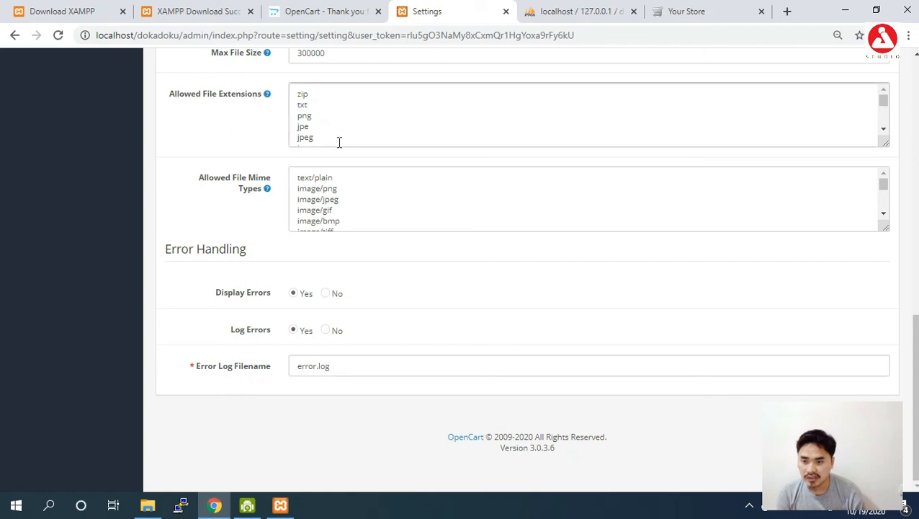
mouse_move(882, 105)
mouse_down()
mouse_move(882, 137)
mouse_move(882, 101)
mouse_up()
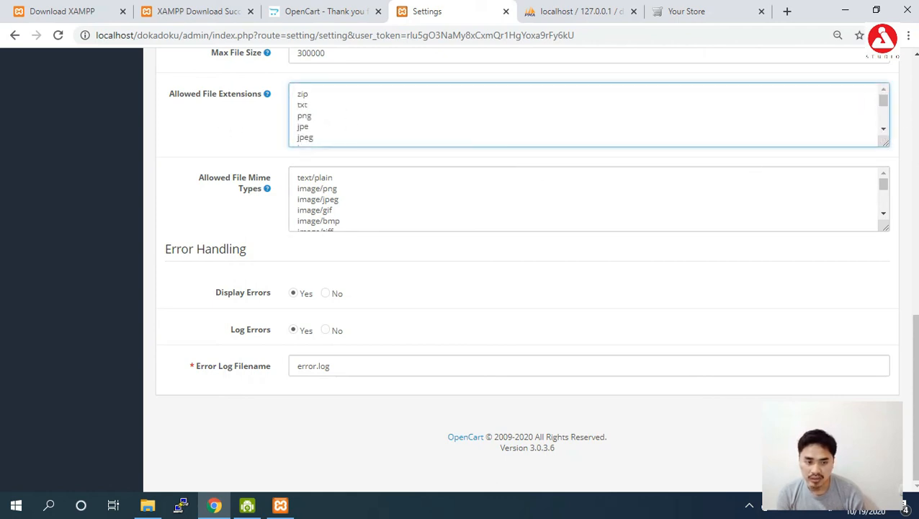
scroll(830, 119, up, 15)
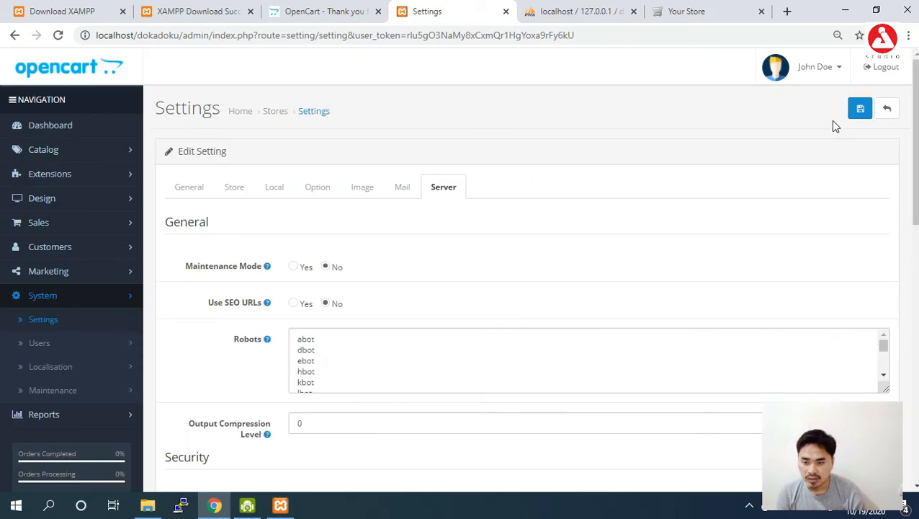
- Revisit the Image, Option and General settings, then save the store settings
click(362, 190)
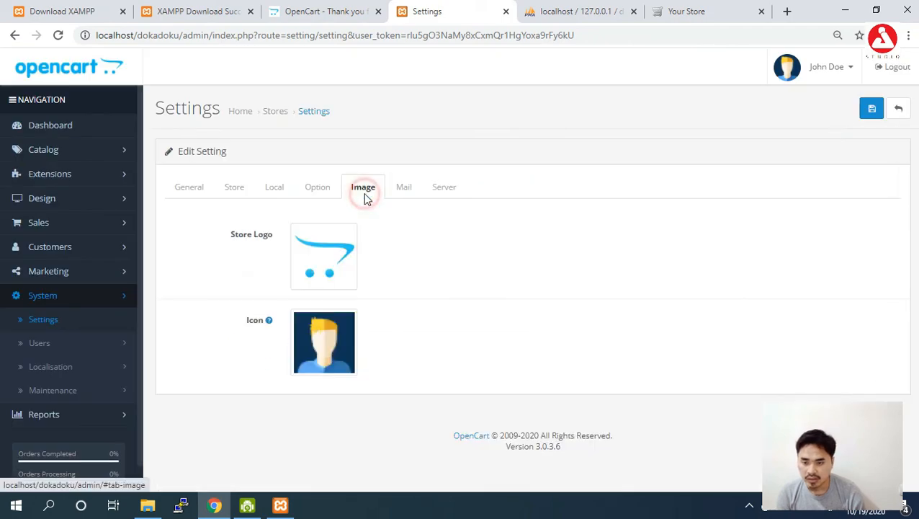
click(319, 189)
click(192, 188)
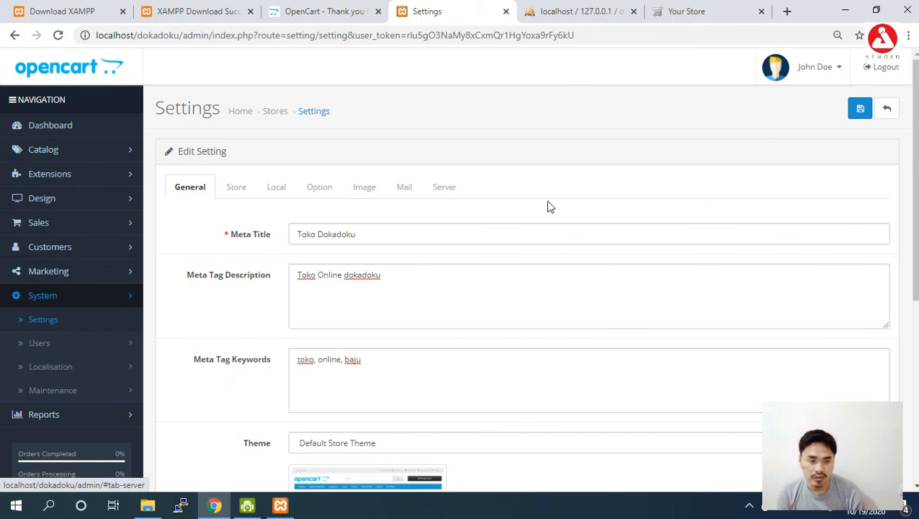
click(861, 116)
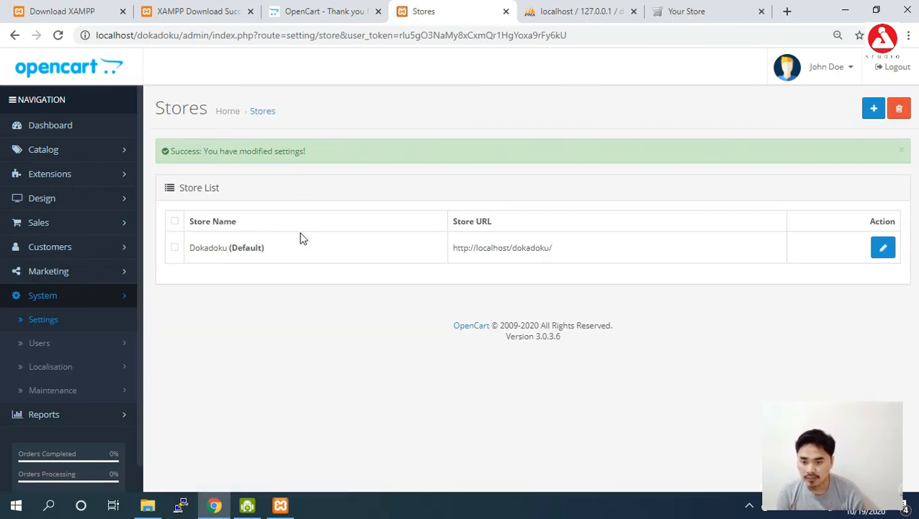
- Reload the localhost/dokadoku/ storefront and scroll through it to see the Dokadoku name
click(697, 13)
click(647, 40)
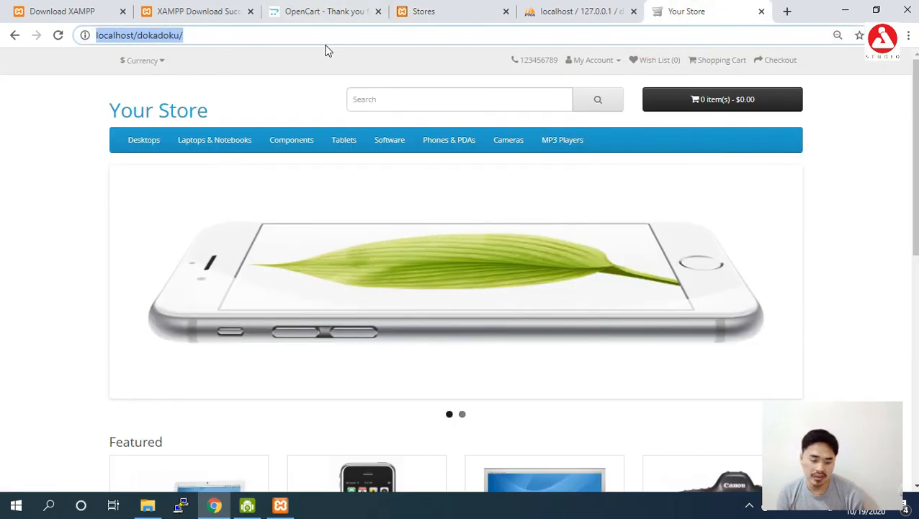
key(Return)
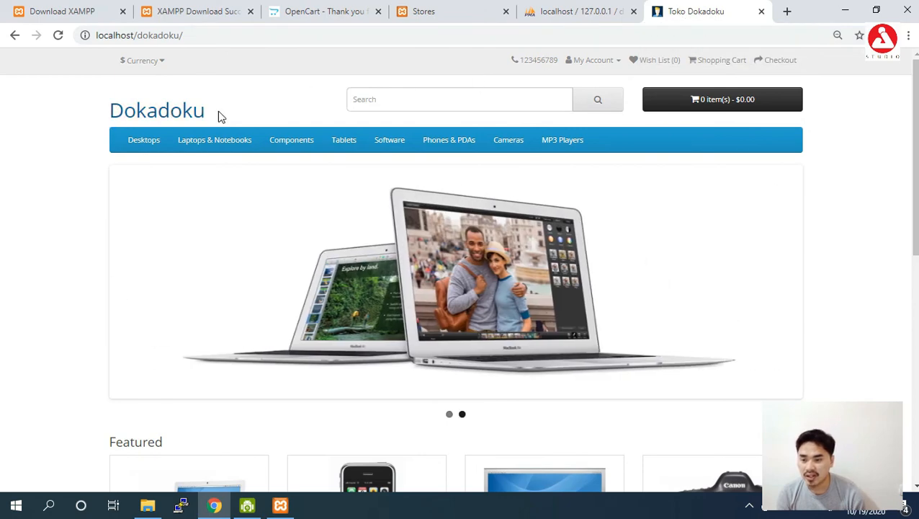
drag(916, 119, 905, 72)
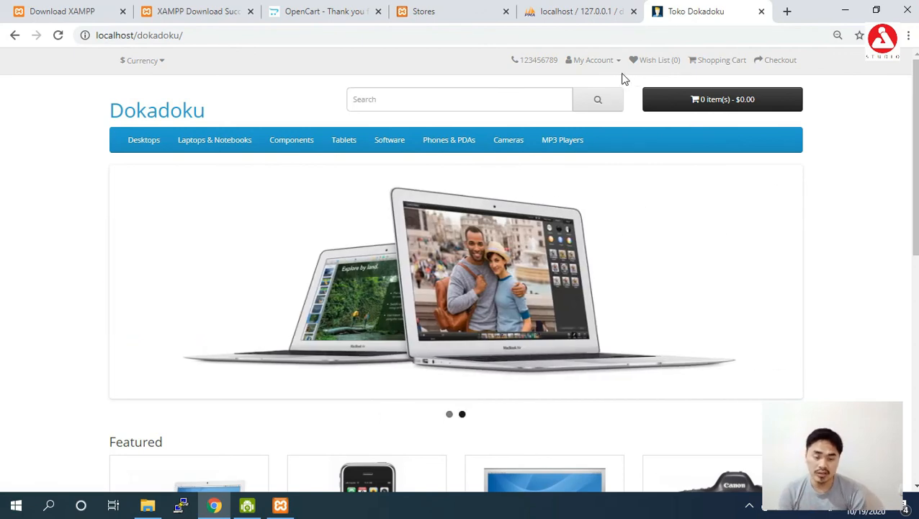
scroll(634, 386, down, 3)
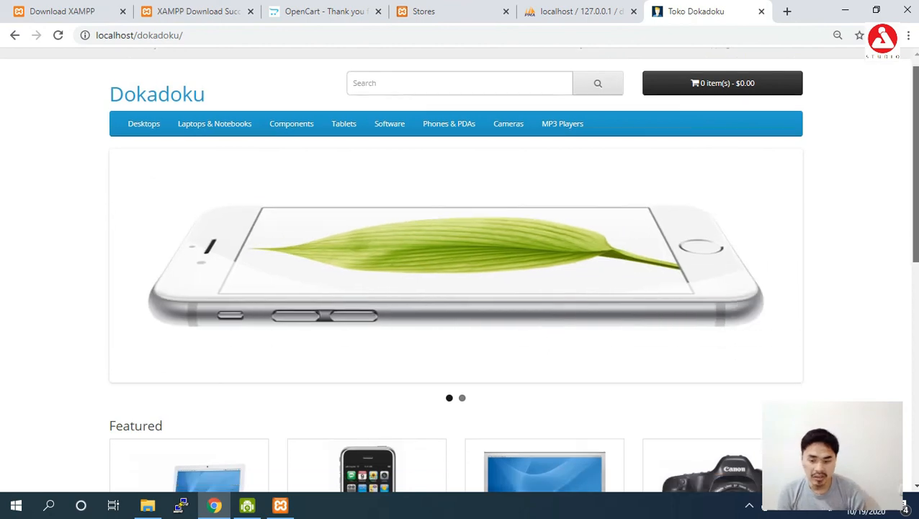
scroll(634, 386, down, 3)
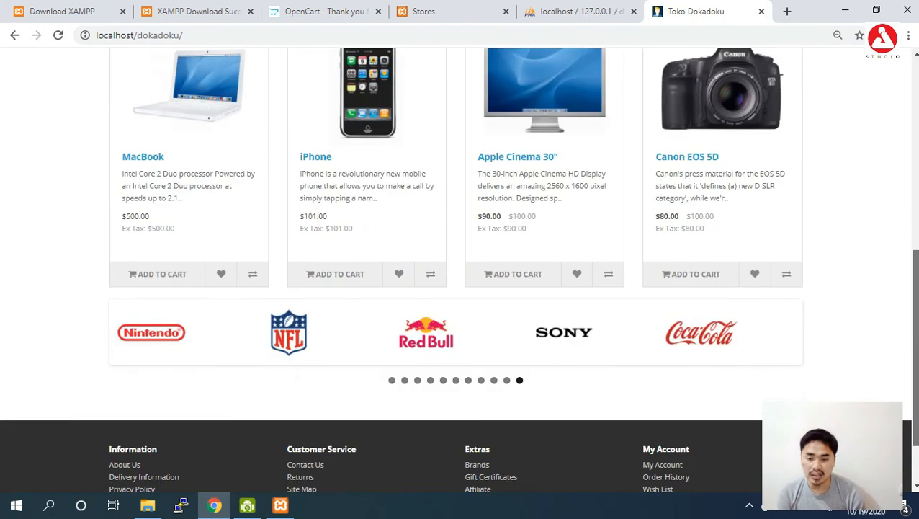
scroll(890, 313, up, 3)
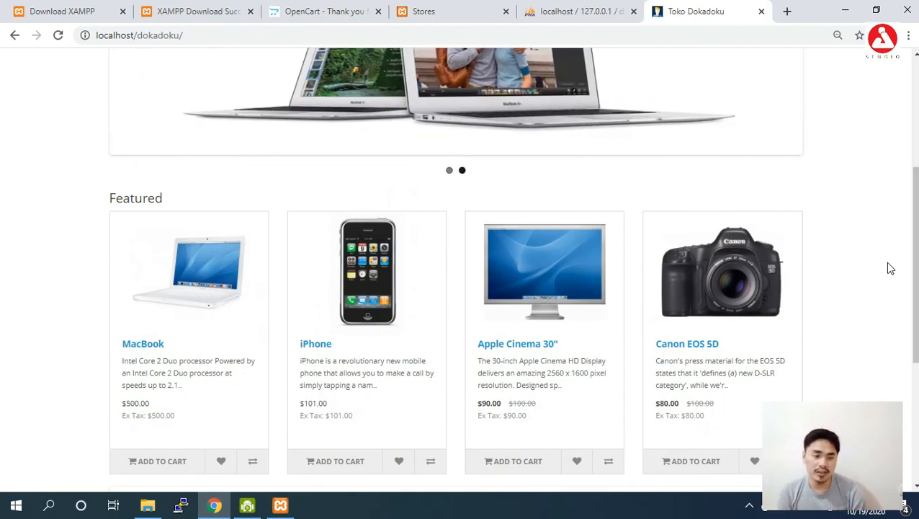
drag(915, 263, 916, 173)
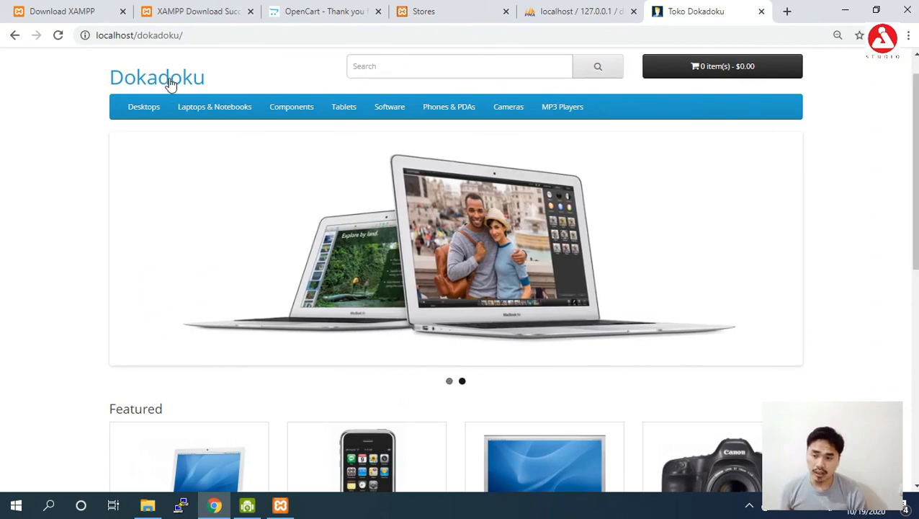
mouse_move(184, 103)
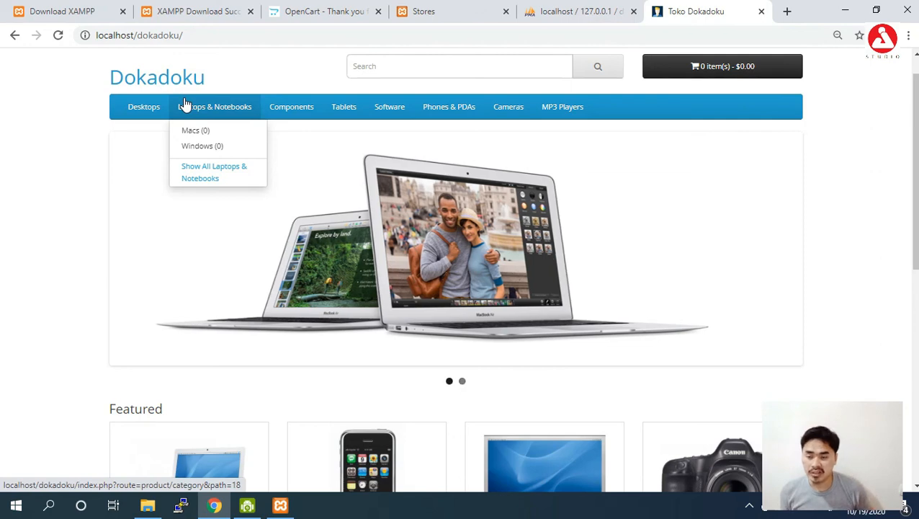